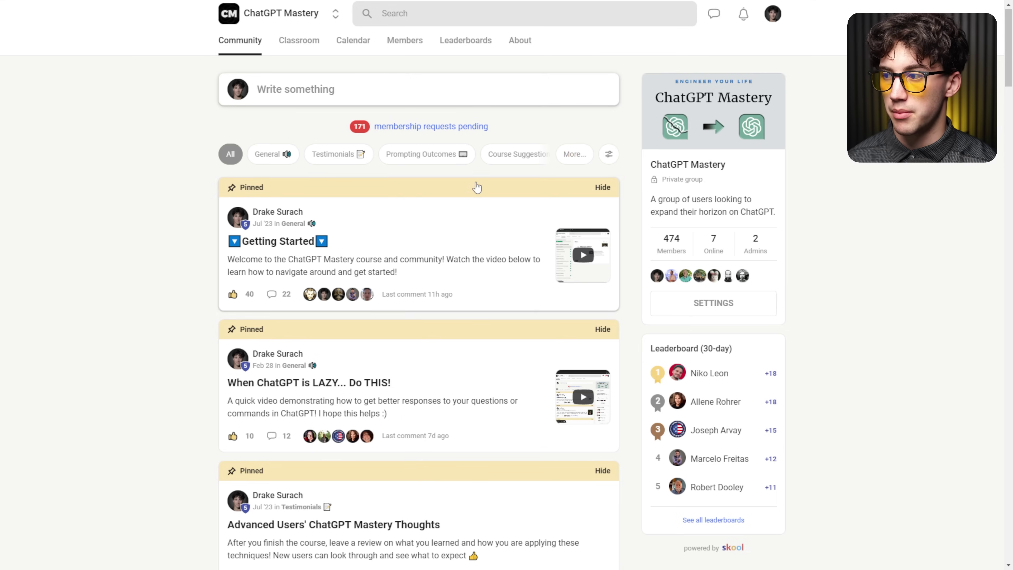
Open The Wisdom of Marcus Aurelius post, expand its full text, then close it
scroll(476, 185, down, 12)
scroll(474, 187, up, 1)
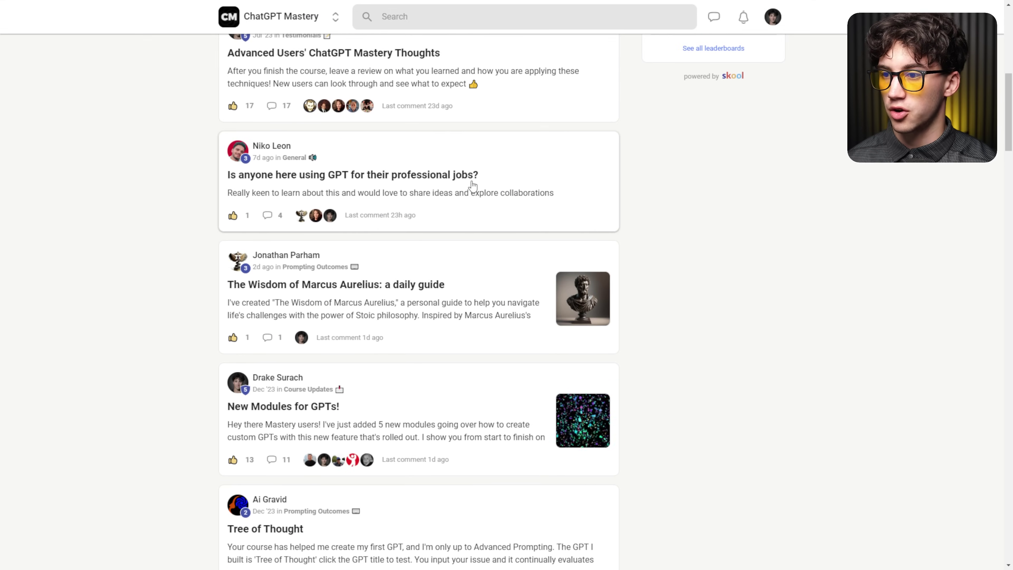
click(513, 279)
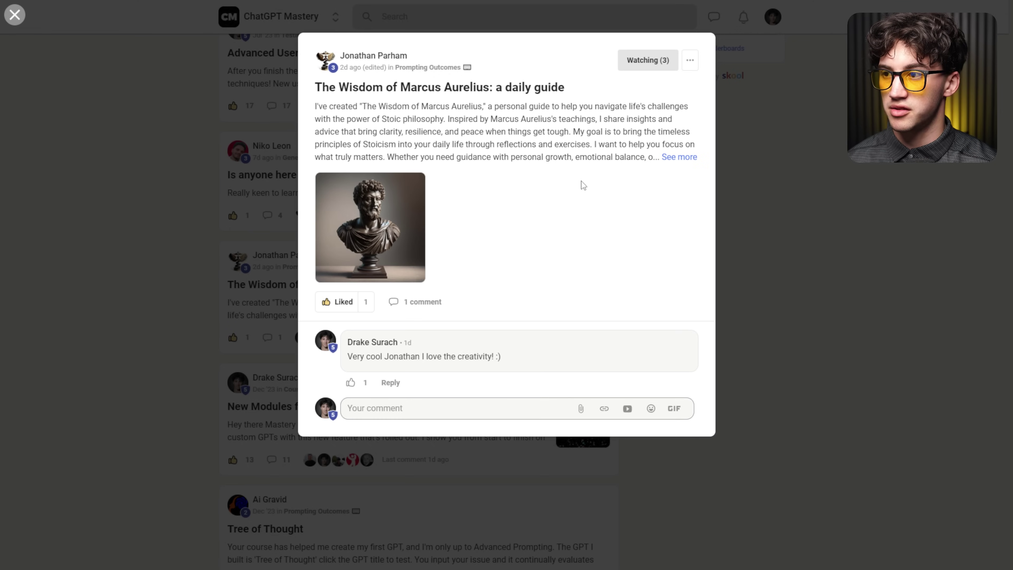
click(663, 160)
key(Escape)
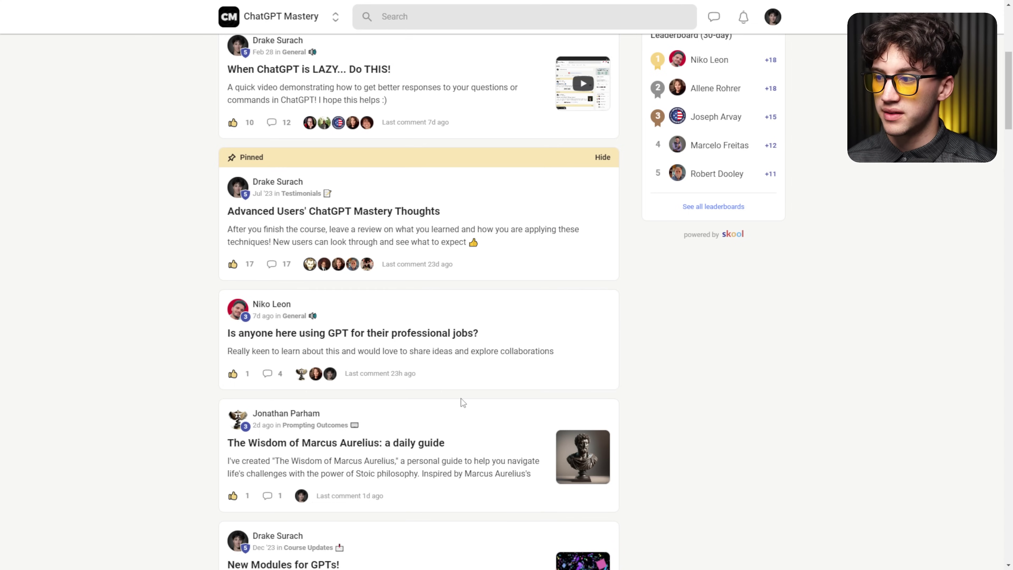
Read the post about using GPT professionally, highlighting its title and a reply, then close it
scroll(463, 402, up, 1)
click(459, 370)
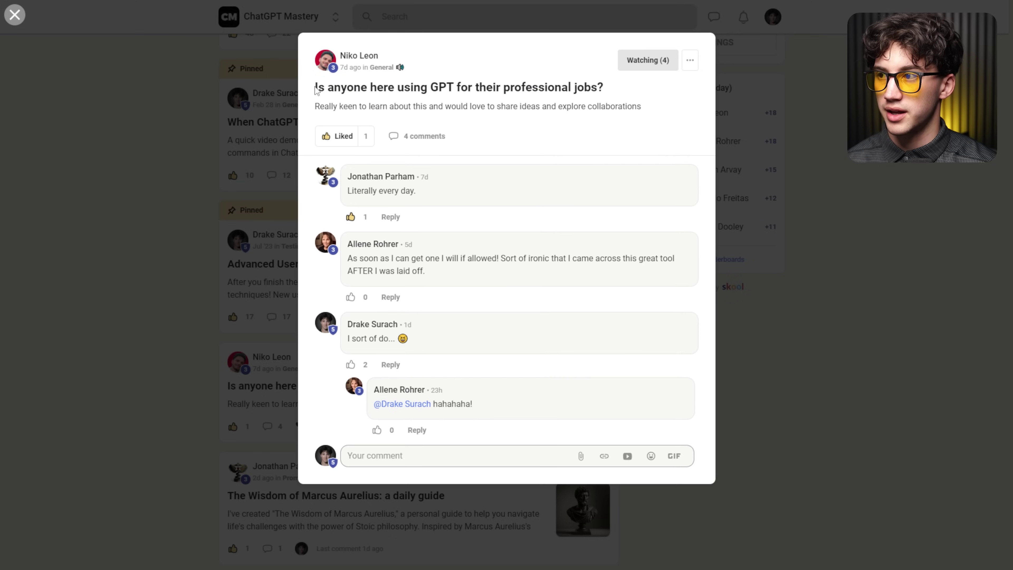
drag(315, 90, 614, 91)
click(621, 93)
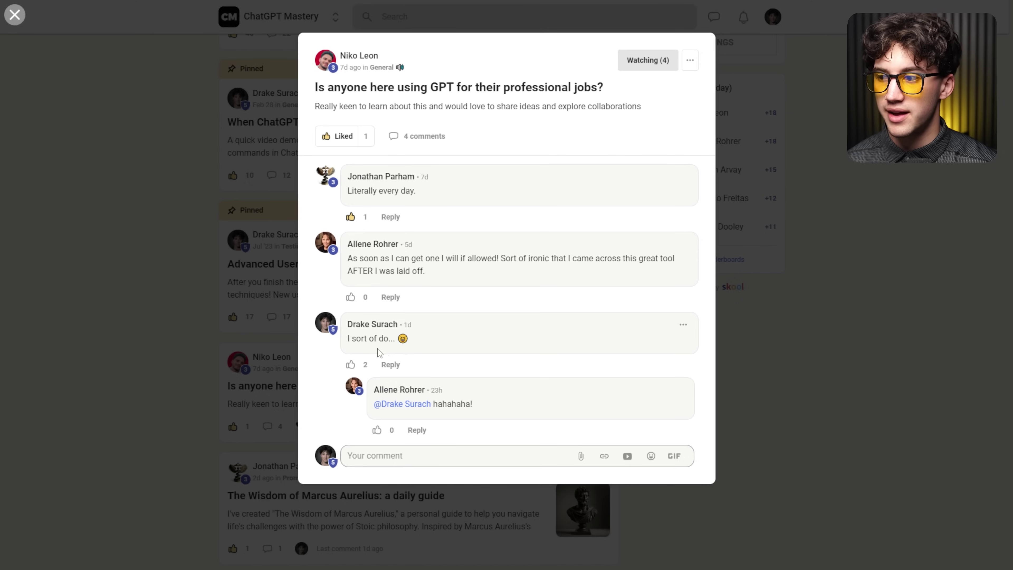
drag(399, 340, 345, 344)
click(501, 344)
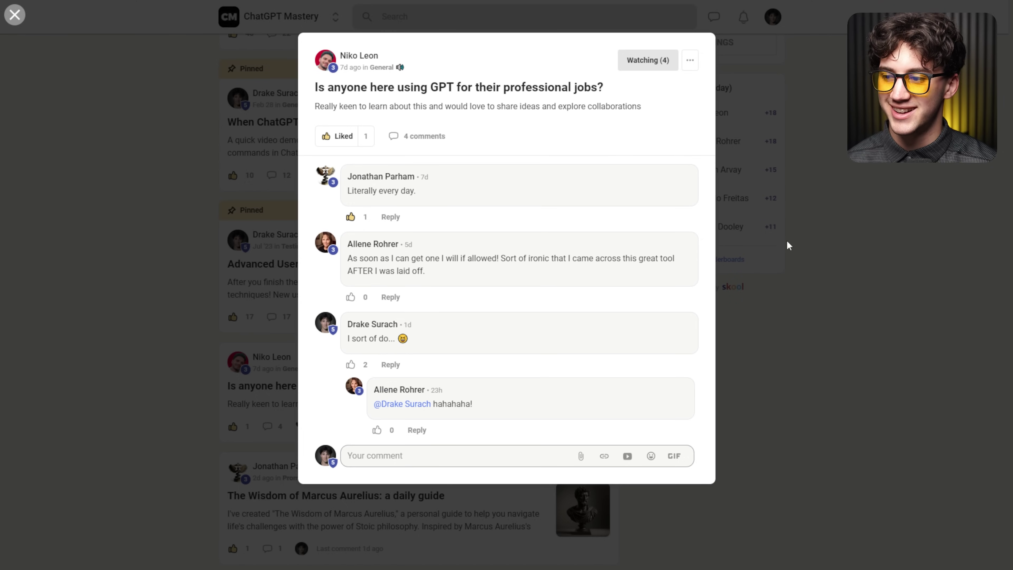
click(792, 179)
scroll(385, 270, up, 5)
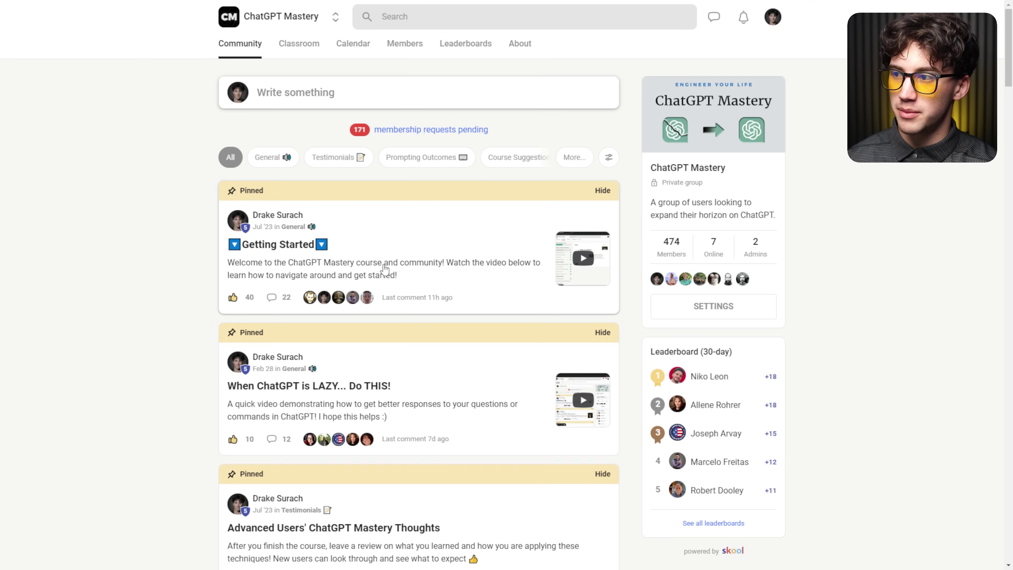
Open the ChatGPT Mastery Course from Classroom and collapse all eight lesson sections, basics through How I've Applied ChatGPT
click(312, 49)
click(513, 203)
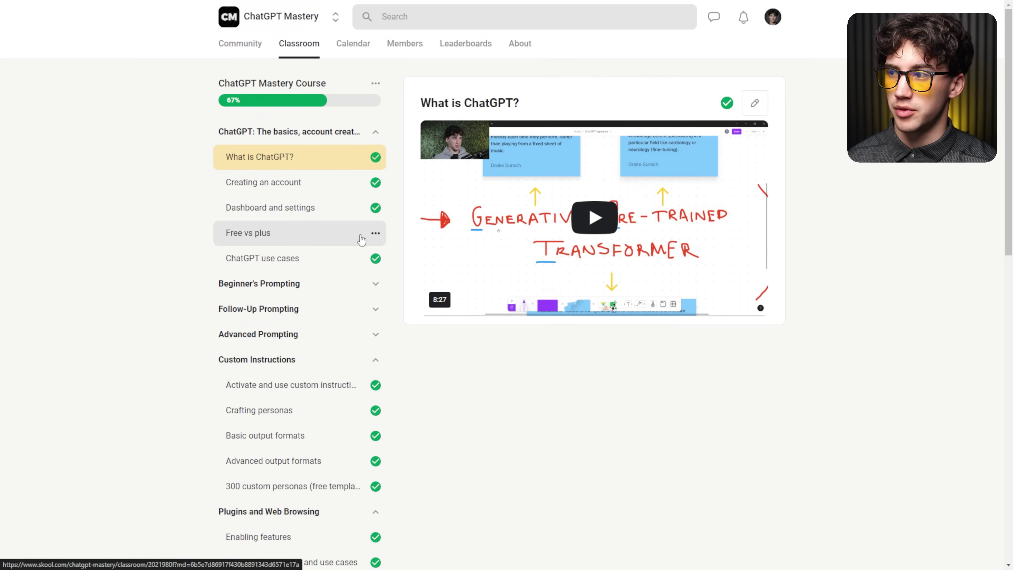
click(376, 132)
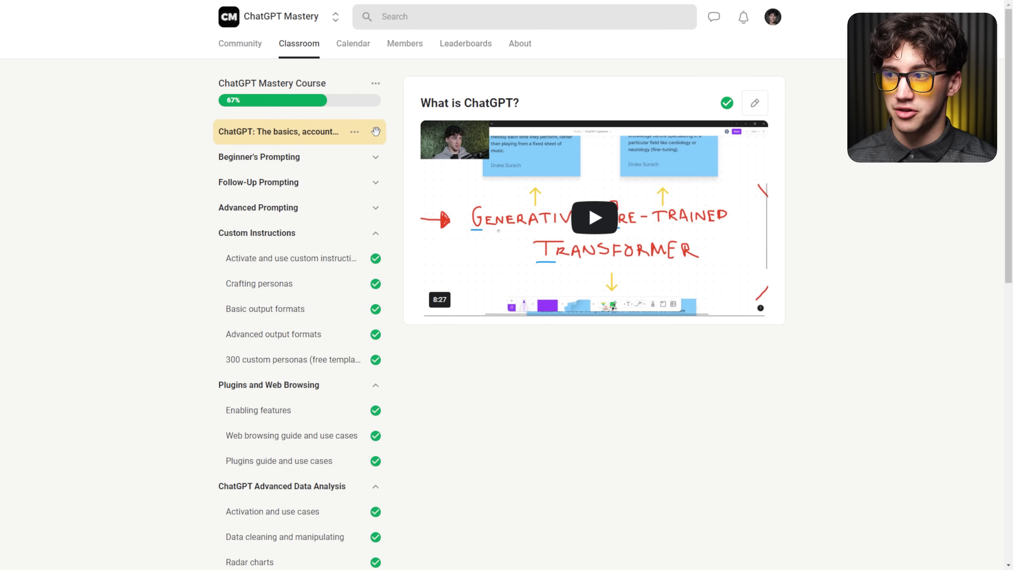
click(374, 232)
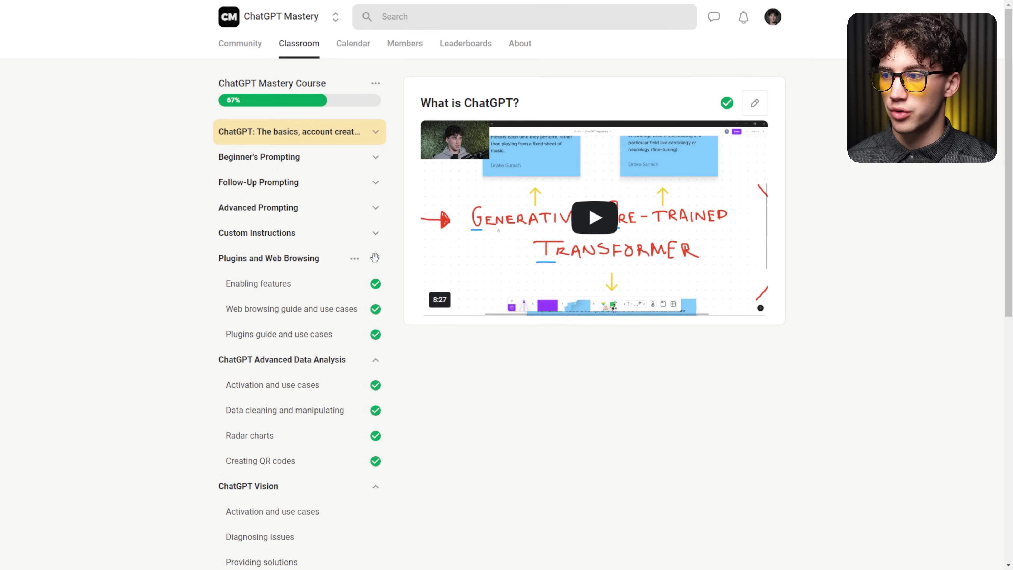
click(375, 257)
click(377, 283)
click(376, 310)
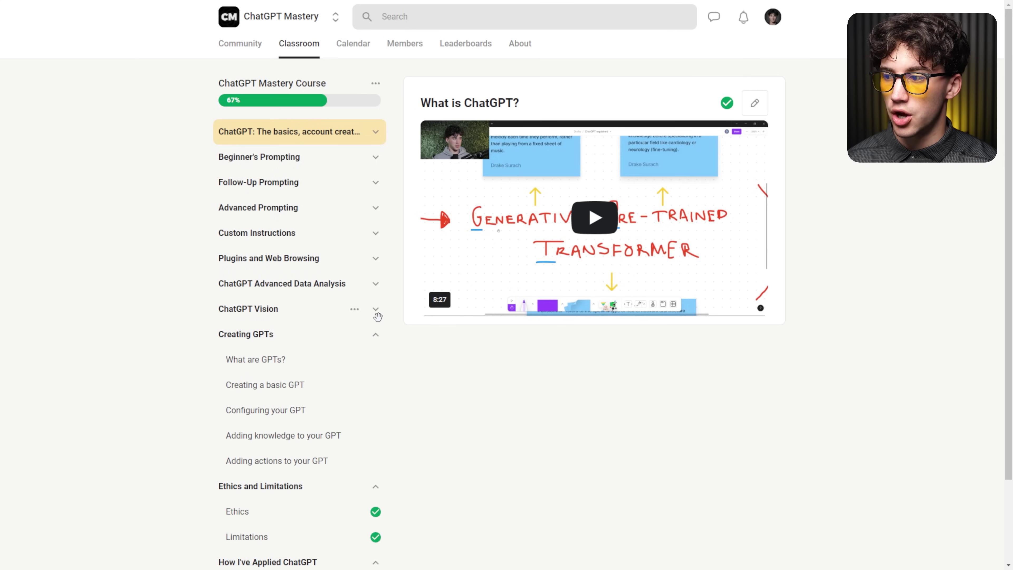
click(374, 336)
click(381, 357)
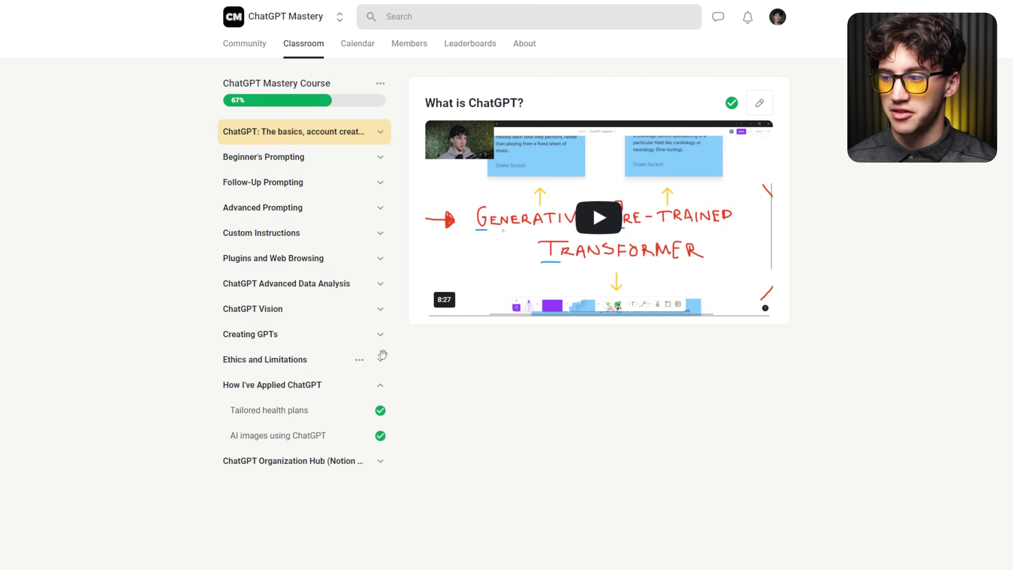
click(376, 385)
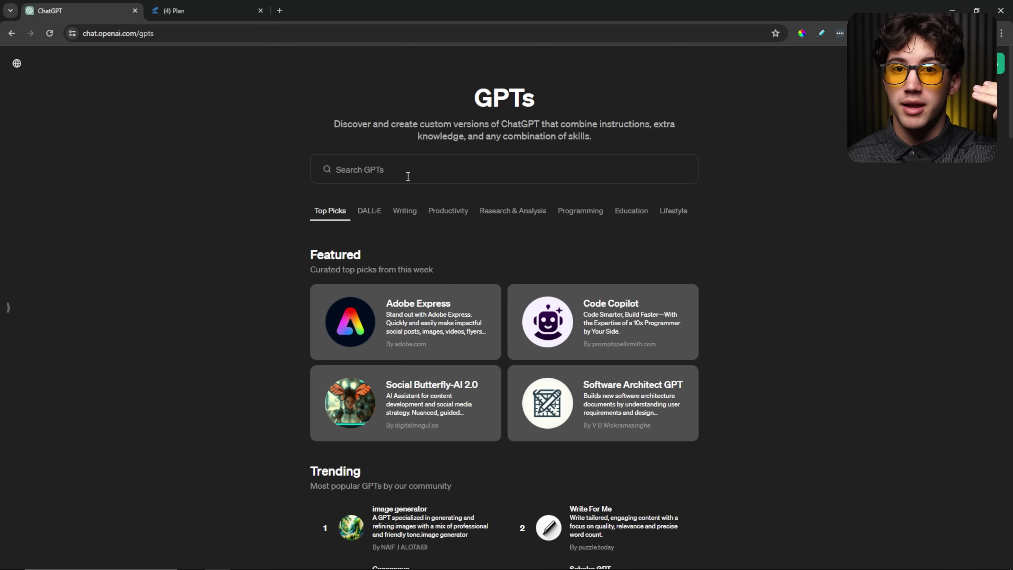
Click into the Search GPTs field on the GPTs discovery page
click(408, 176)
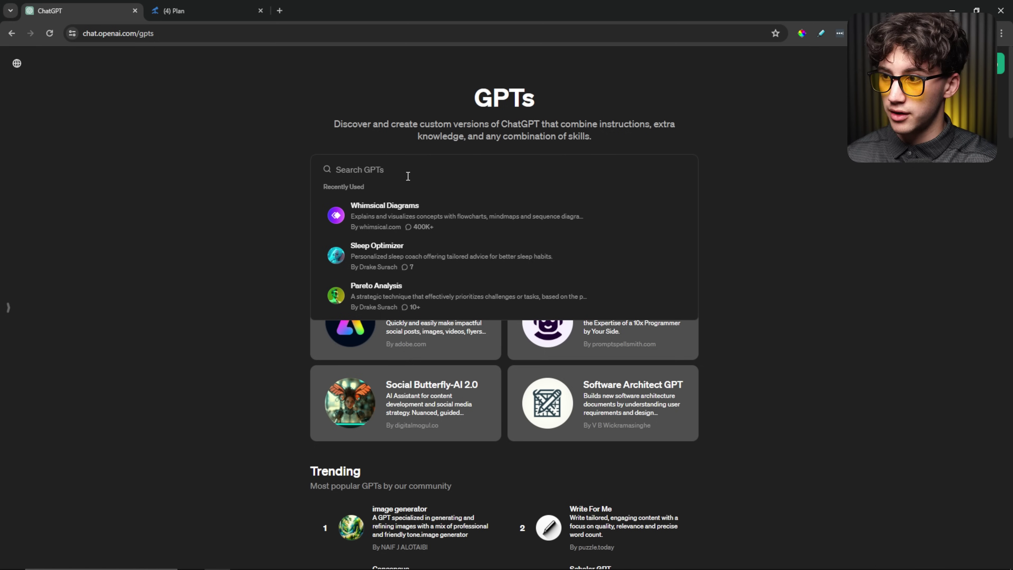
Search GPTs for Consensus, open the consensus.app result, and start a chat with it
text(consensus)
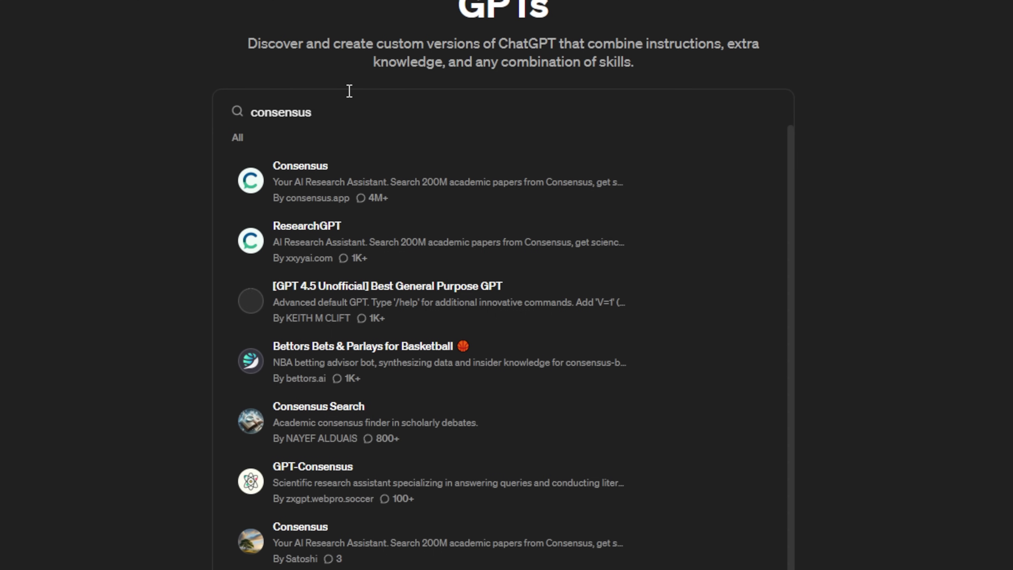
click(420, 194)
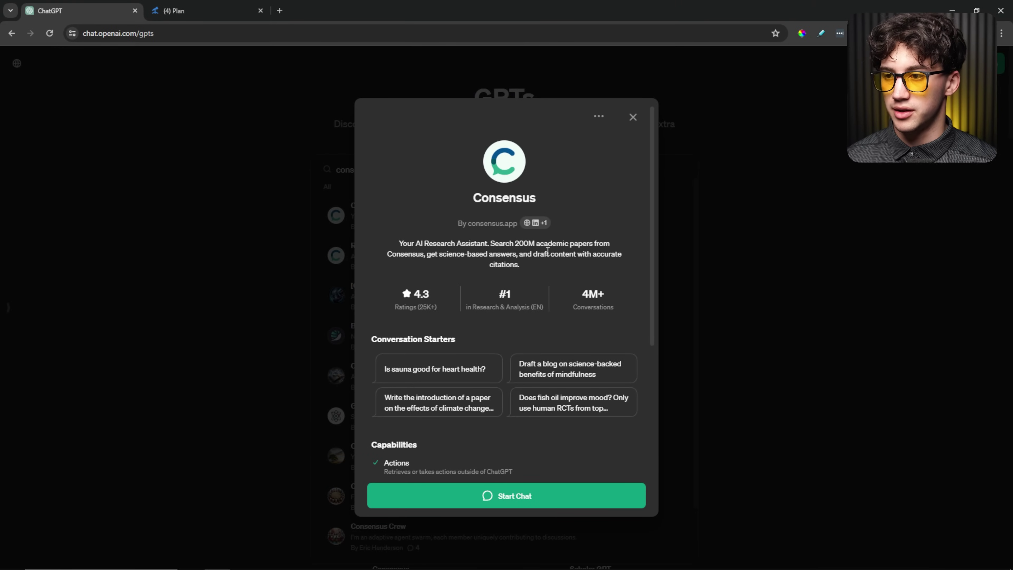
scroll(548, 251, down, 3)
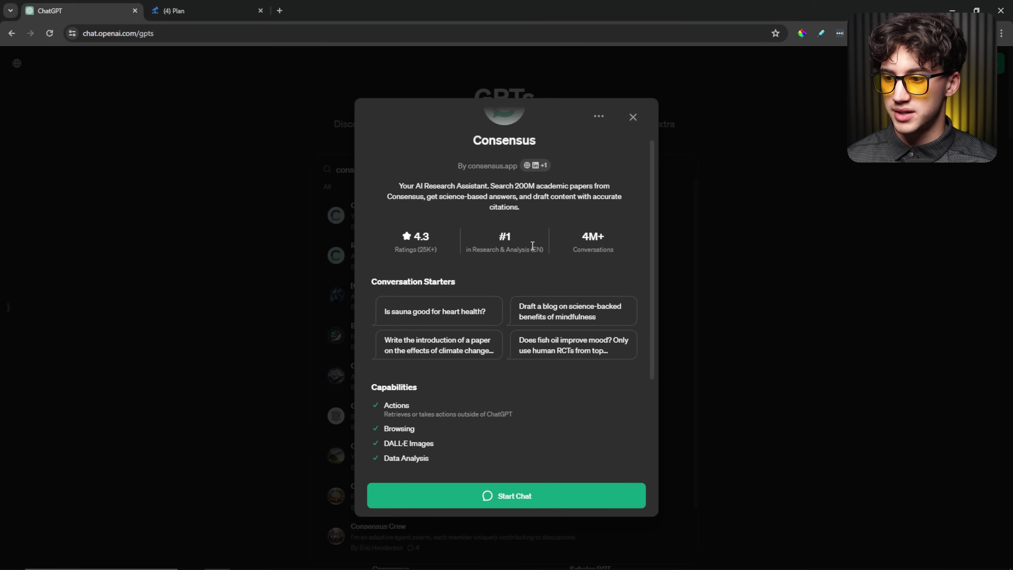
click(487, 499)
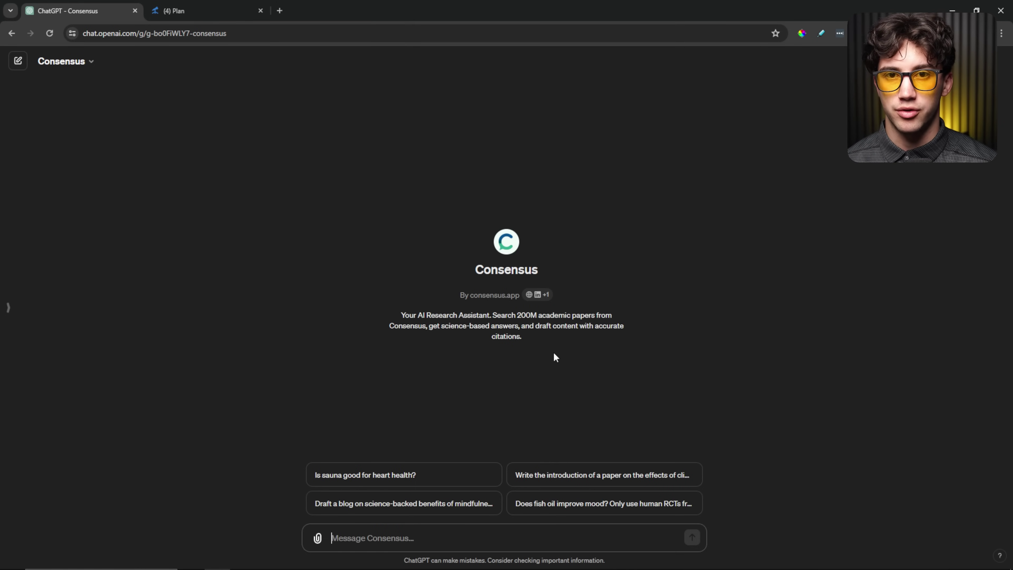
Switch the browser to full screen with F11
key(F11)
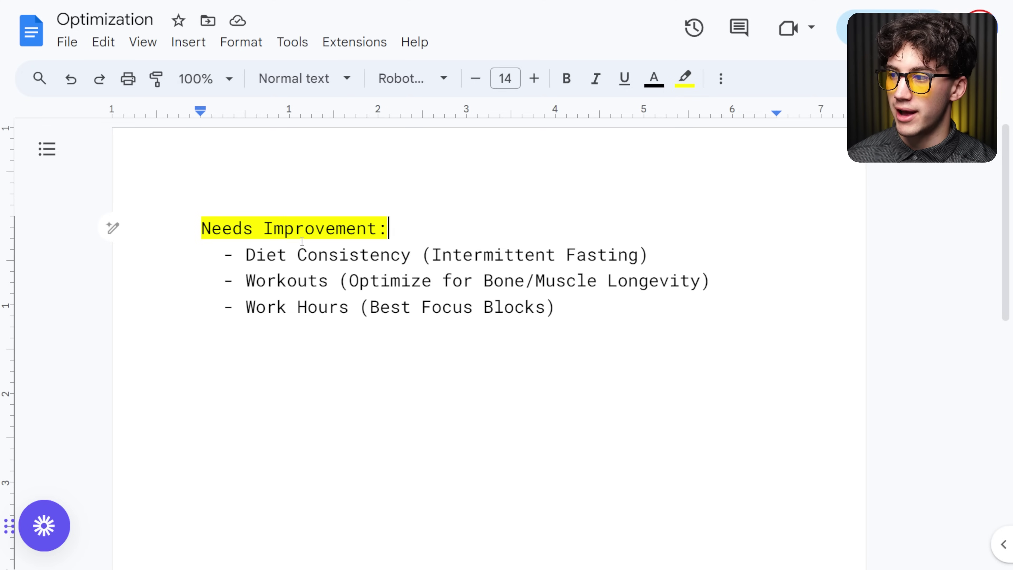
Bold the 'Needs Improvement:' heading with Ctrl+B
drag(201, 230, 389, 230)
key(ctrl+b)
click(319, 281)
Read the three list items, highlighting Intermittent Fasting, Workouts, Bone/Muscle and Best Focus Blocks
drag(246, 256, 652, 257)
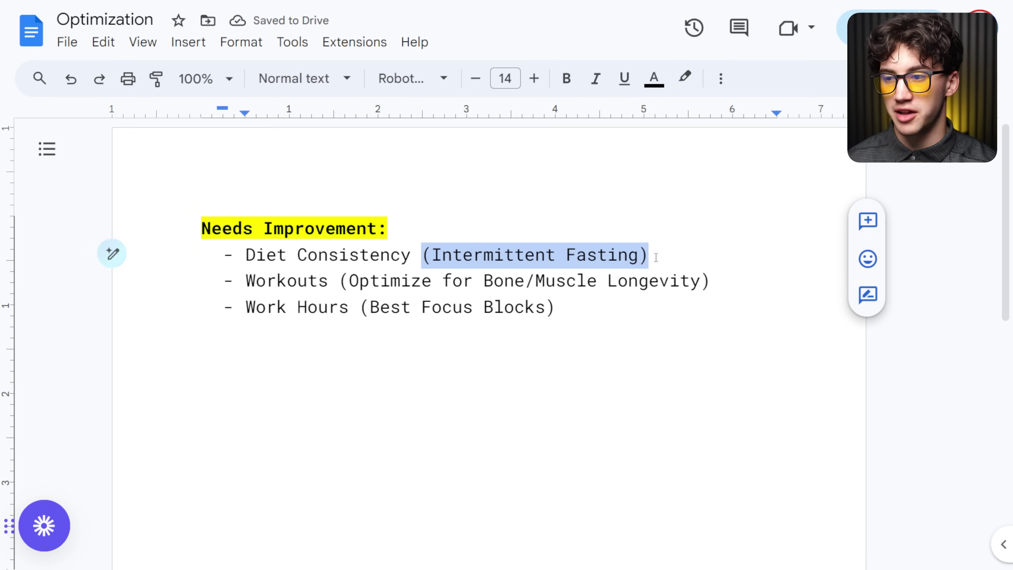
click(653, 257)
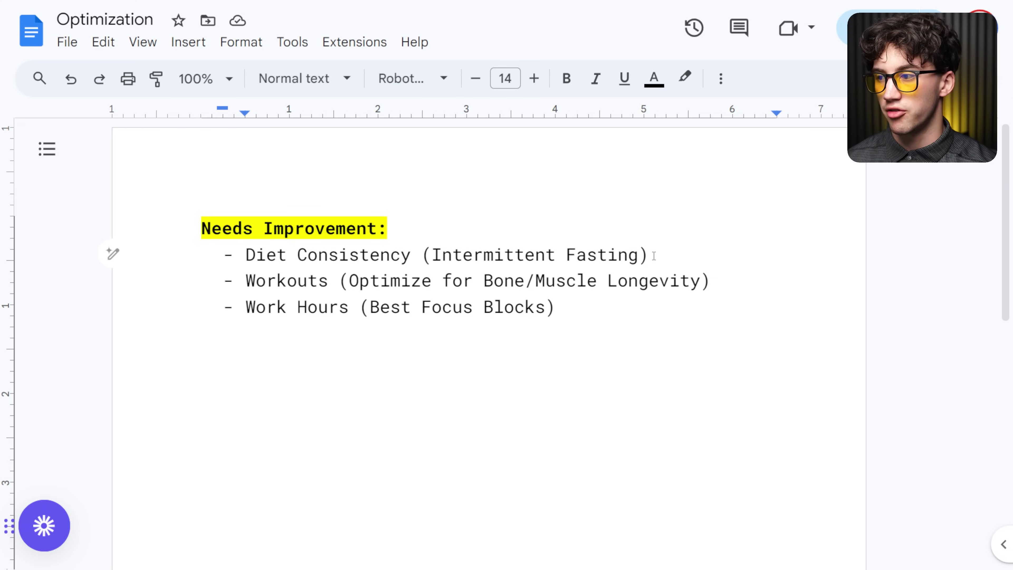
drag(246, 282, 421, 283)
click(454, 283)
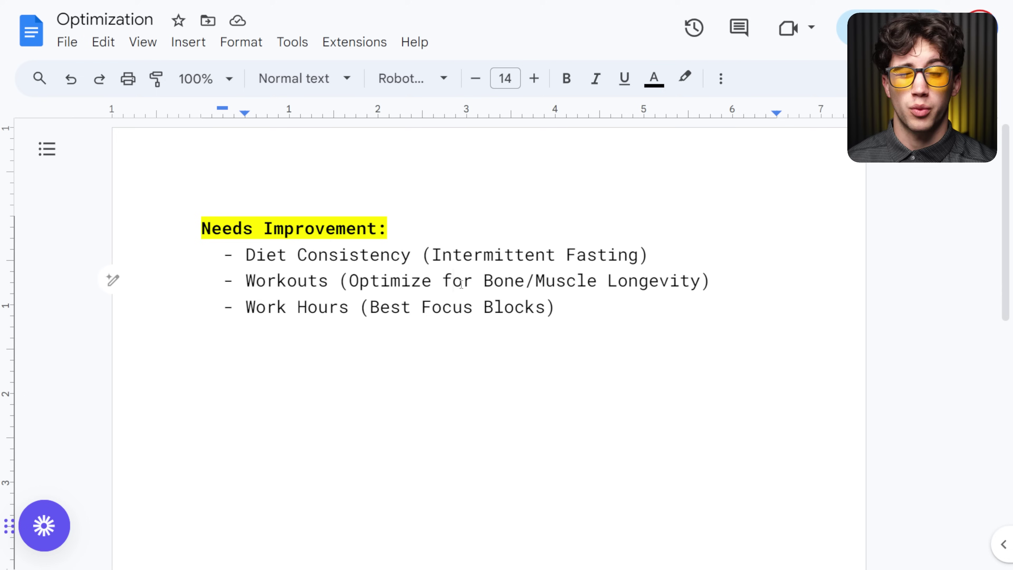
drag(483, 282, 702, 282)
click(701, 282)
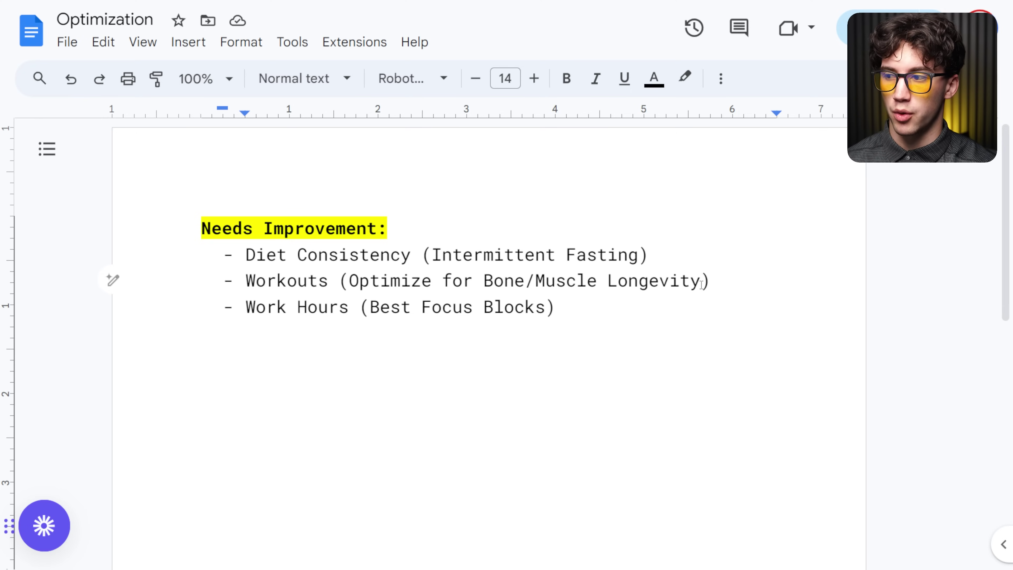
drag(245, 307, 546, 304)
click(554, 307)
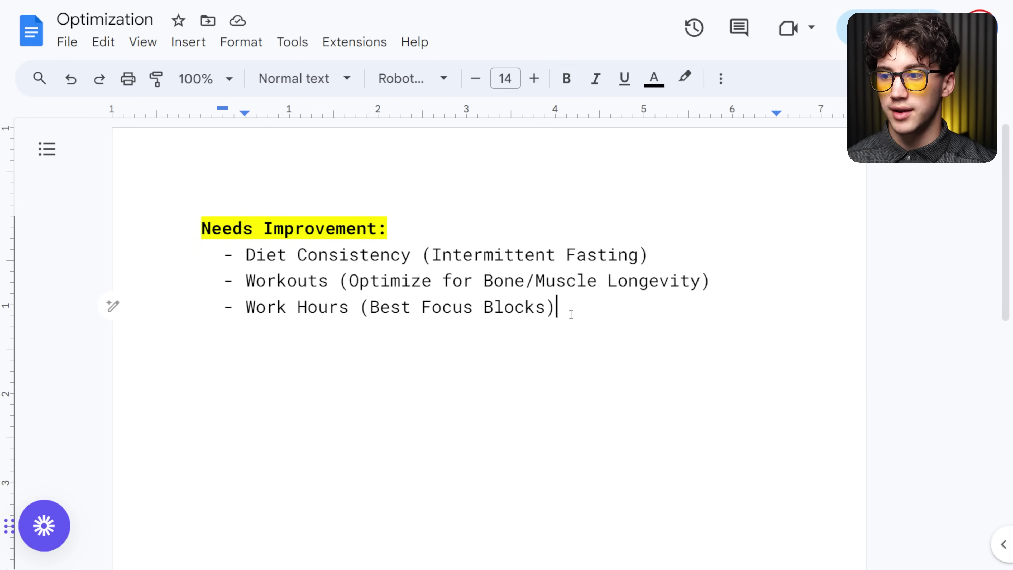
drag(562, 309, 245, 255)
click(431, 278)
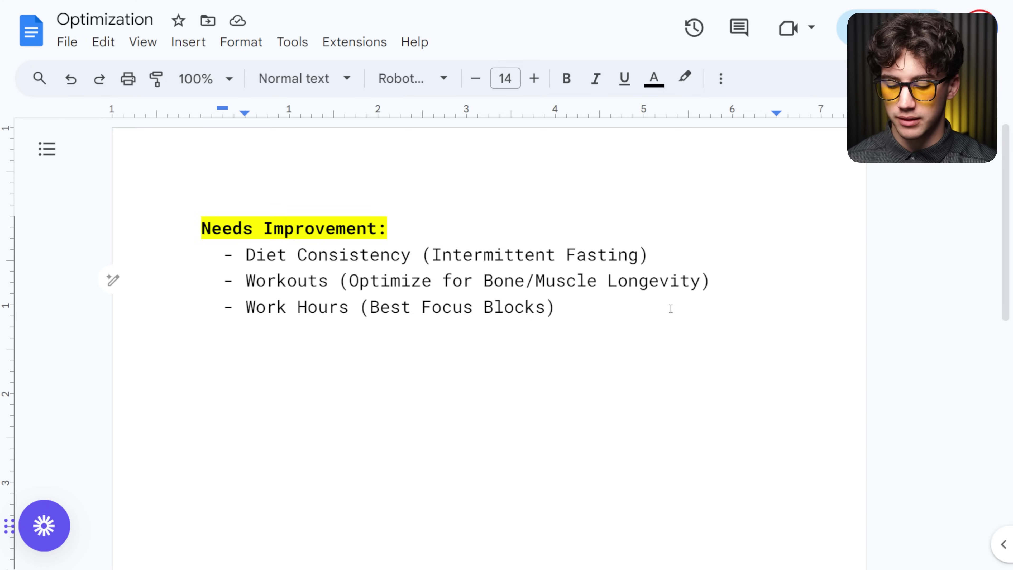
Re-read the Diet Consistency line, highlighting Diet Consistency and Intermittent Fasting
click(381, 256)
drag(245, 256, 360, 255)
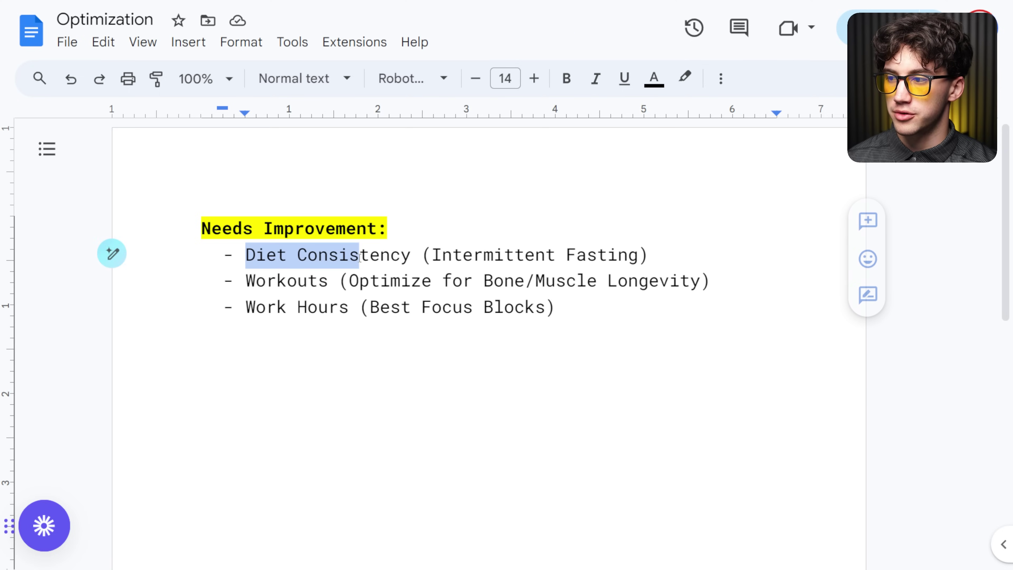
drag(432, 255, 641, 254)
click(647, 254)
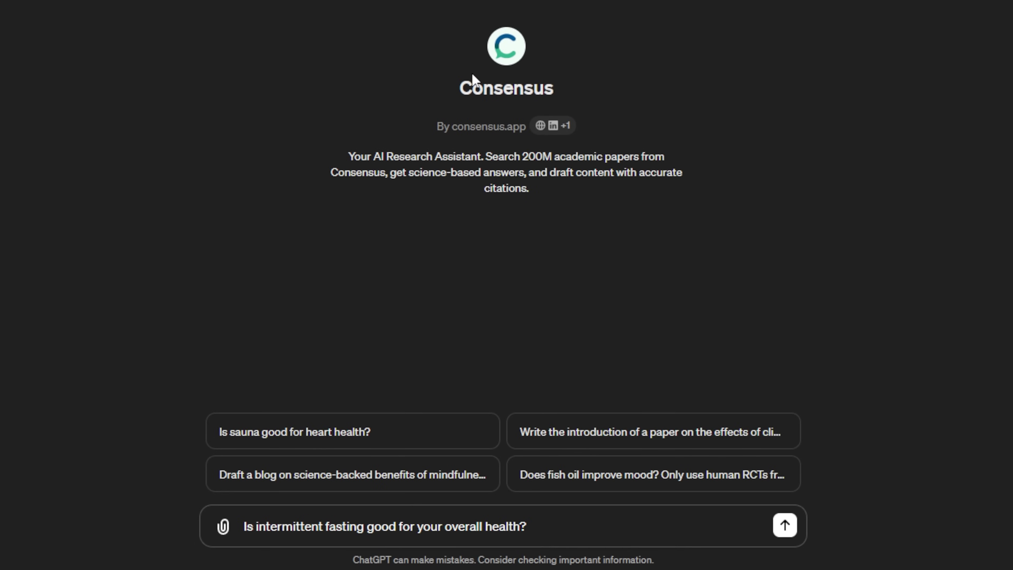
Send the drafted 'Is intermittent fasting good for your overall health?' question to Consensus
drag(473, 78, 594, 102)
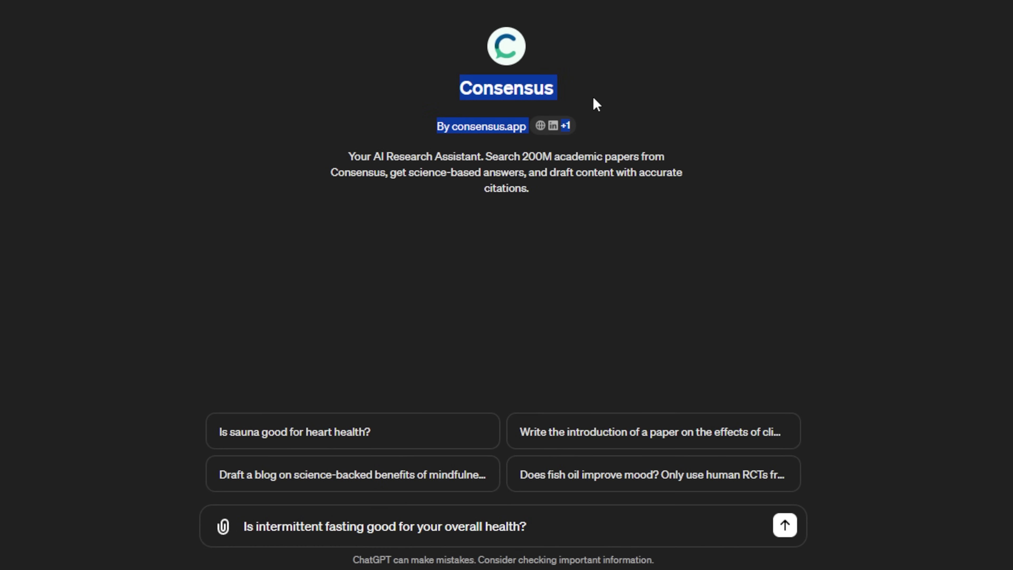
click(395, 337)
drag(243, 526, 463, 522)
click(533, 528)
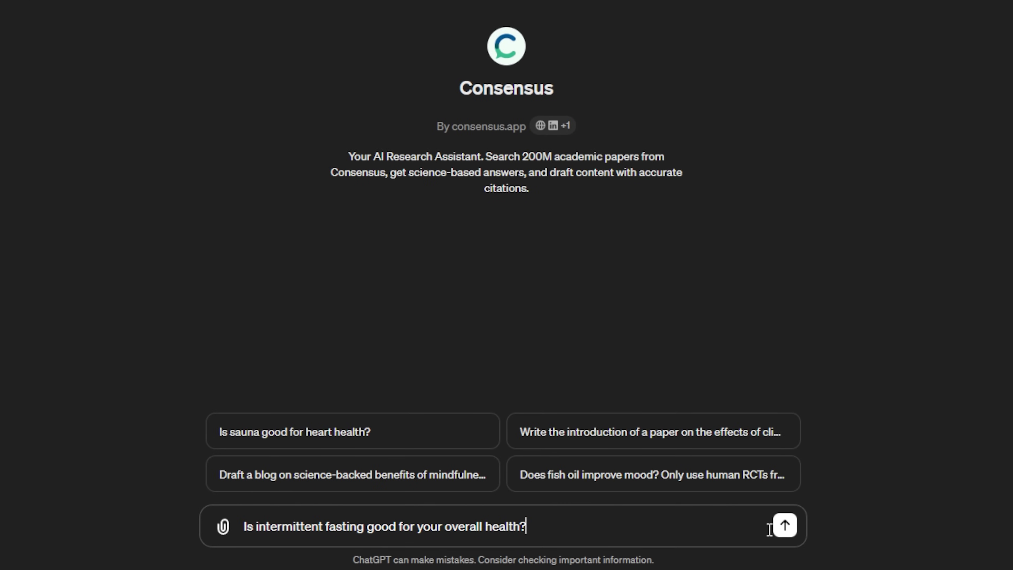
click(785, 526)
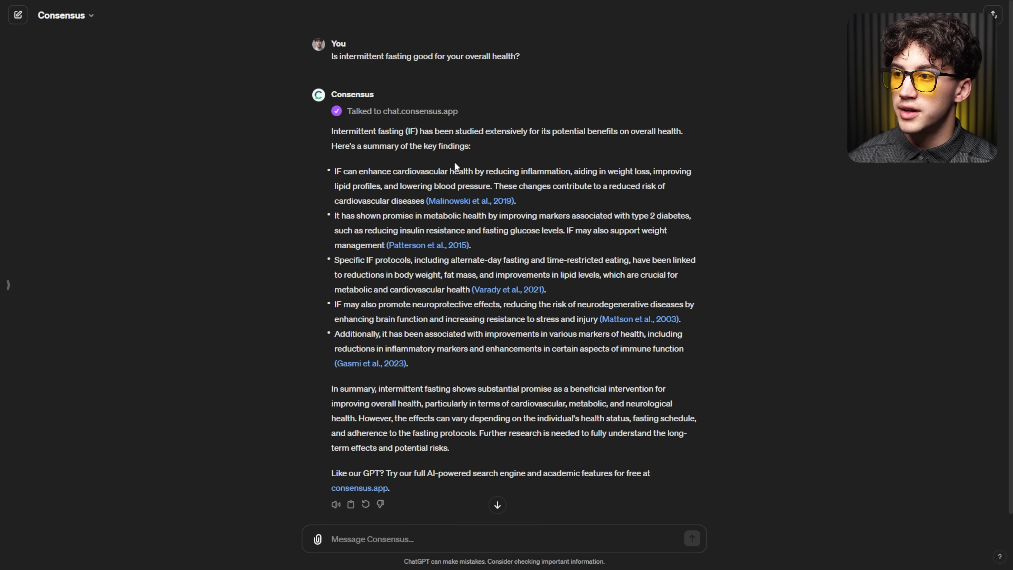
Read Consensus's overall-health answer, highlighting its opening summary lines
drag(418, 132, 523, 133)
drag(552, 81, 740, 81)
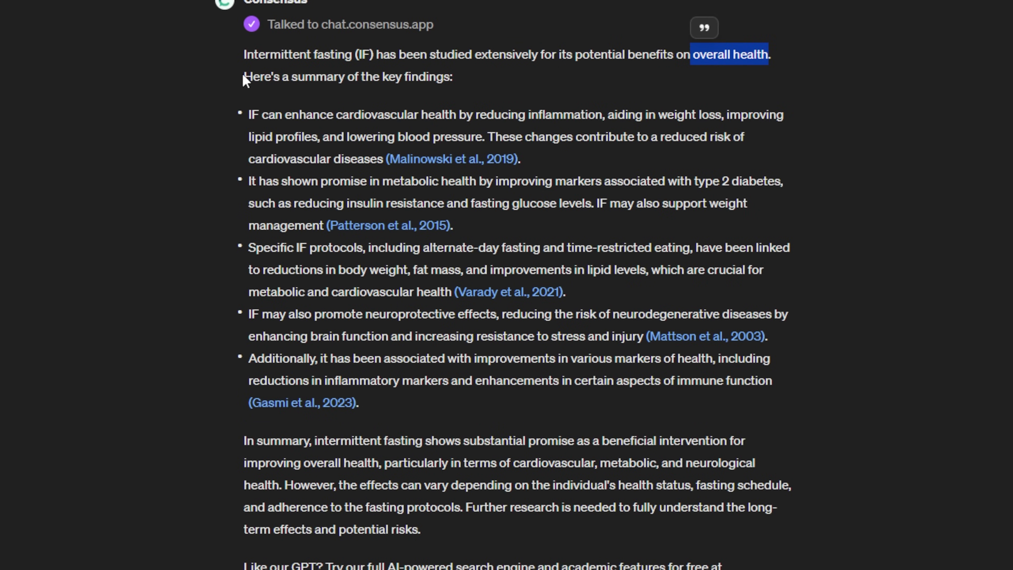
drag(244, 79, 464, 81)
click(498, 82)
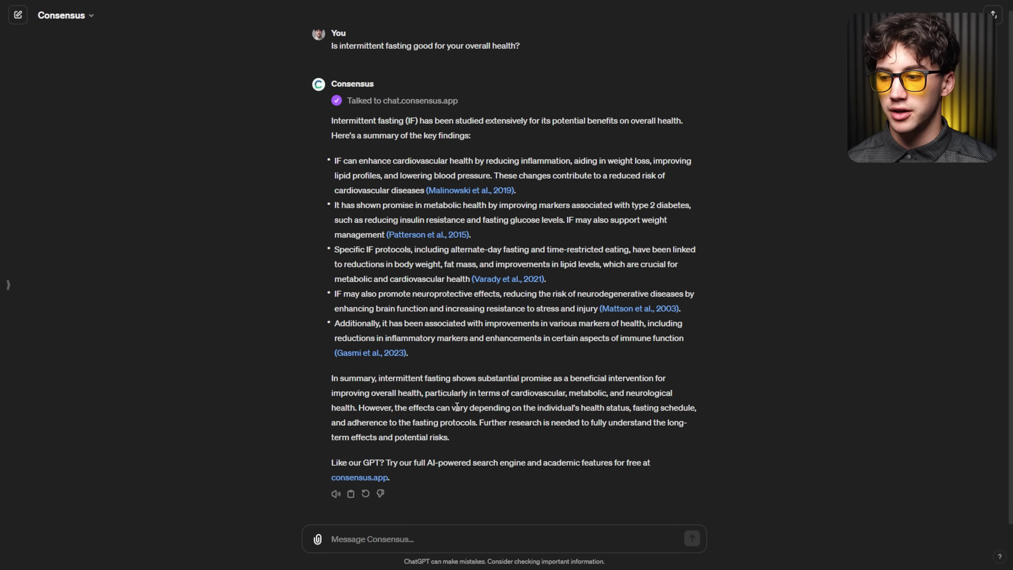
Ask Consensus 'Is intermittent fasting good for focus?'
click(404, 543)
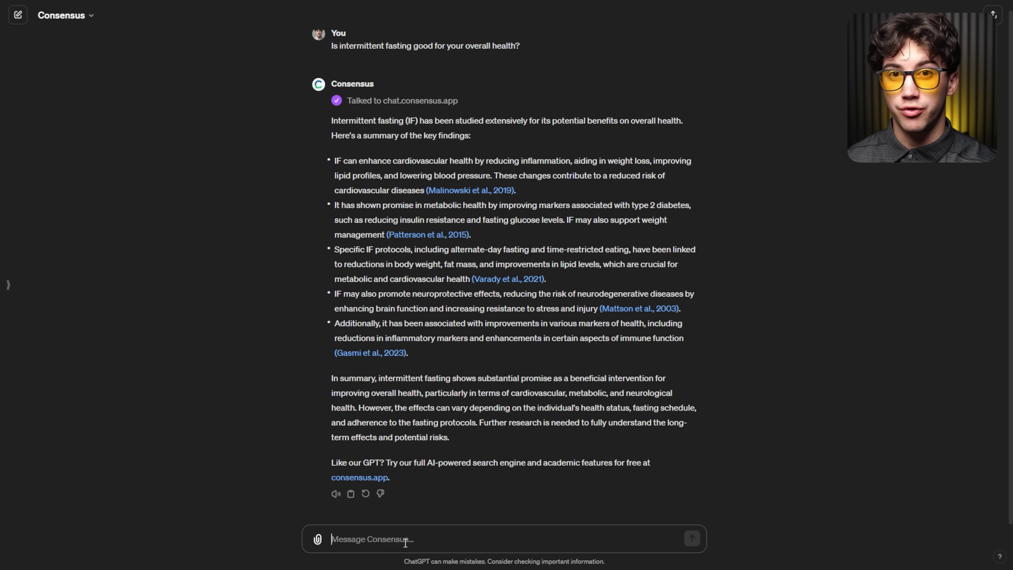
text(Is intermittent fasting good for focus?)
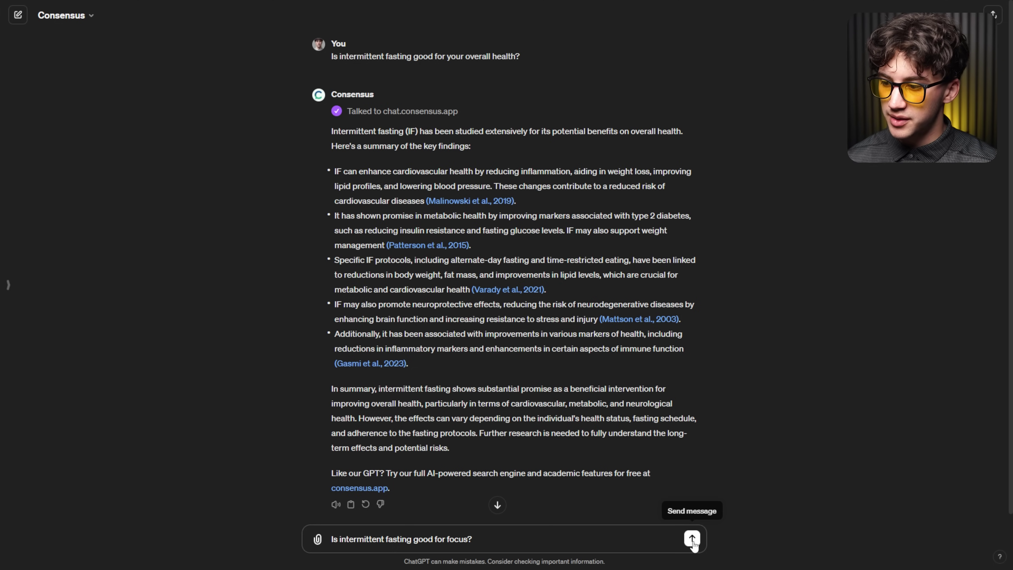
click(692, 538)
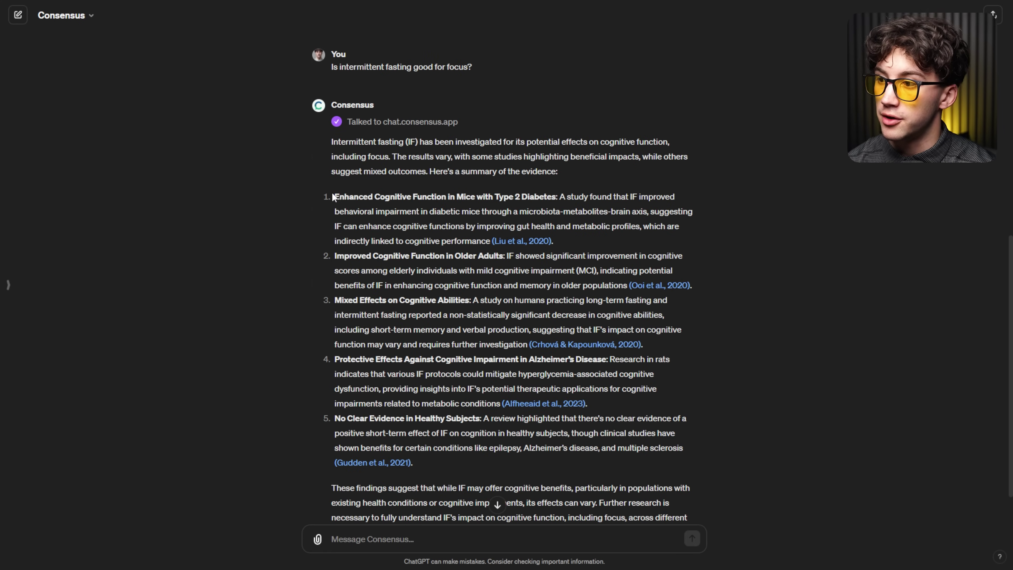
Read the focus findings' headings, then open the Ooi et al., 2020 citation on older adults' cognition
drag(337, 196, 422, 196)
drag(335, 256, 434, 256)
drag(337, 300, 391, 300)
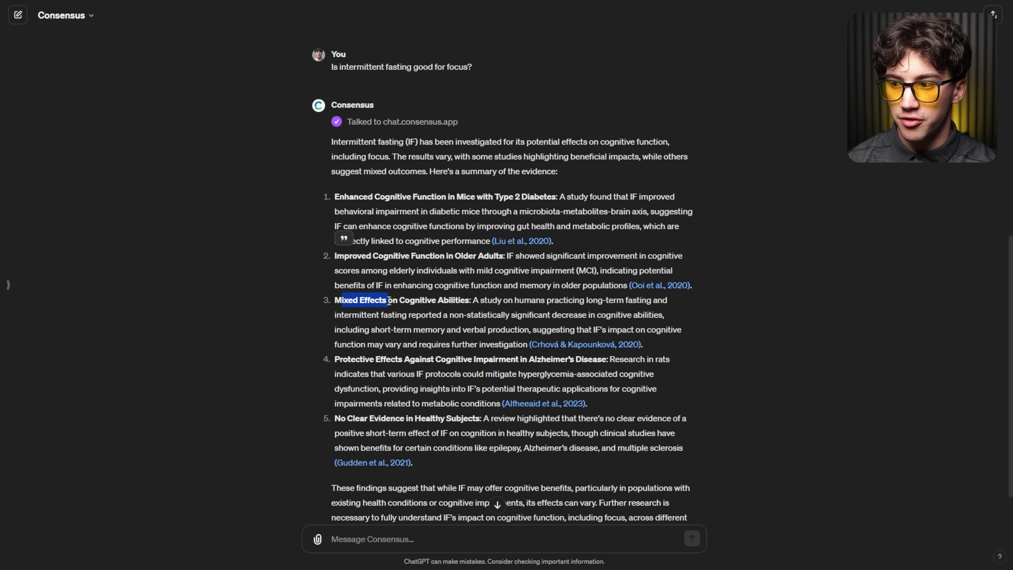
click(447, 300)
drag(336, 358, 598, 361)
click(607, 312)
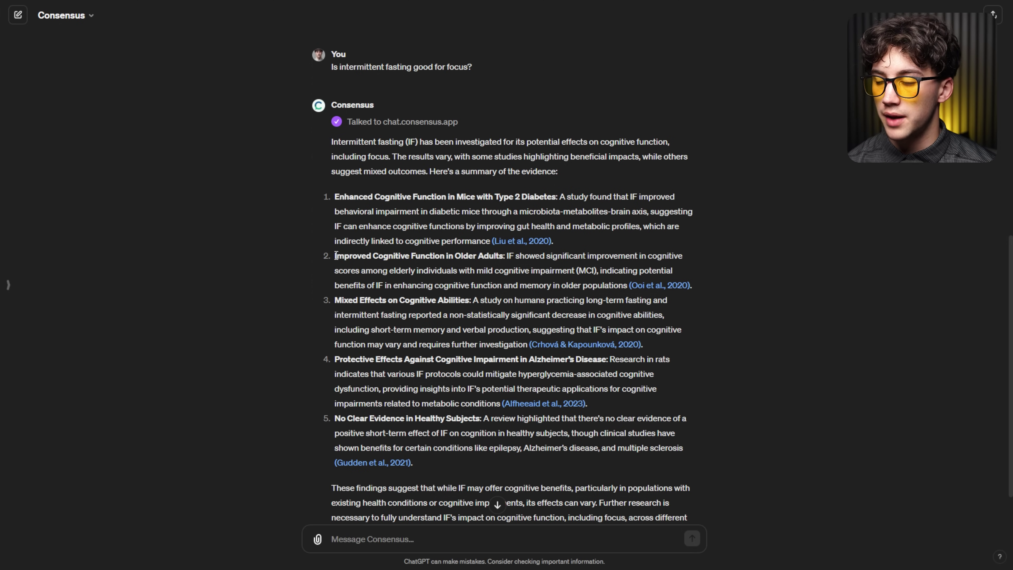
drag(337, 255, 504, 260)
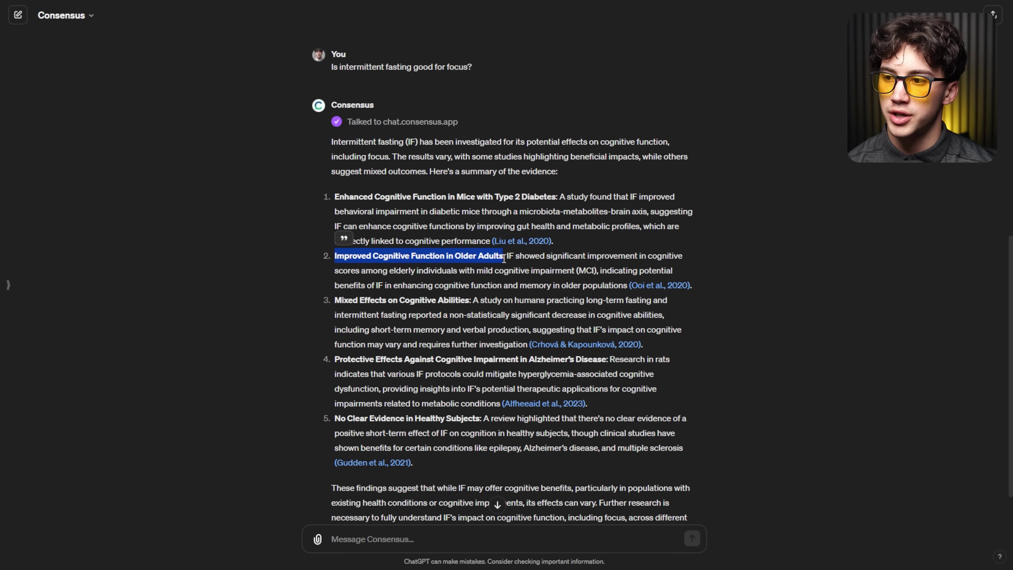
click(658, 285)
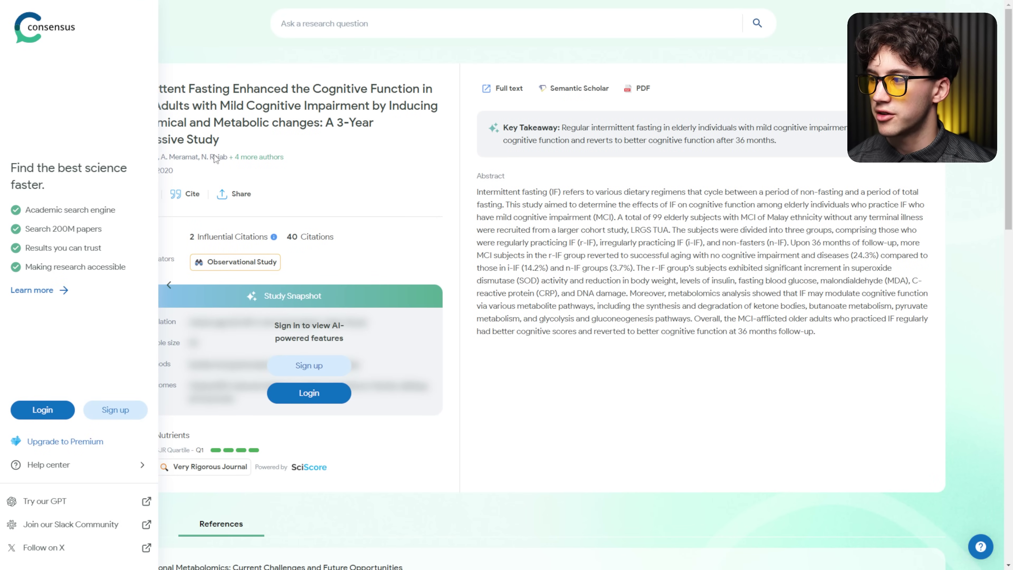
Read the study's abstract and download its PDF
drag(477, 192, 867, 330)
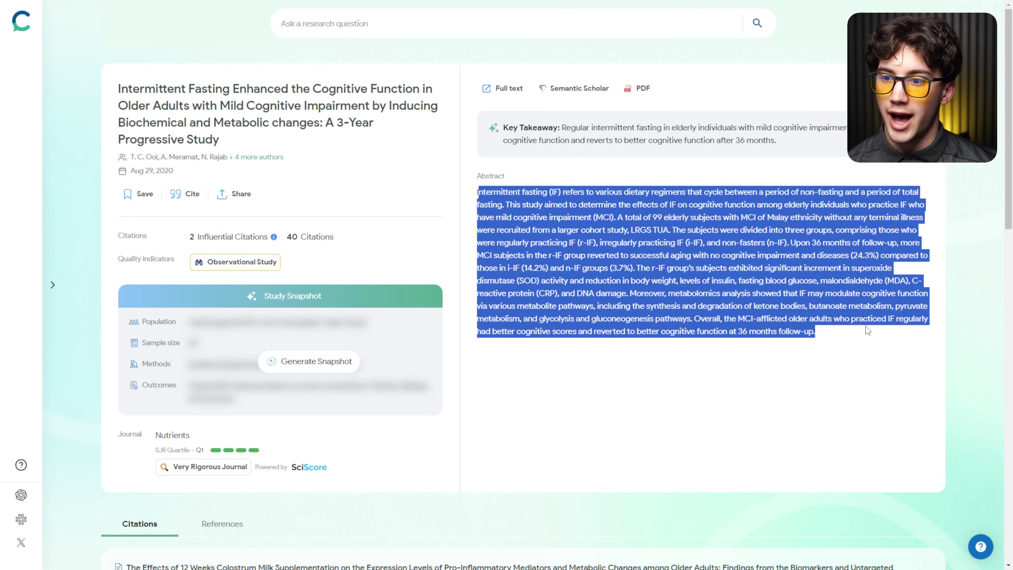
click(834, 310)
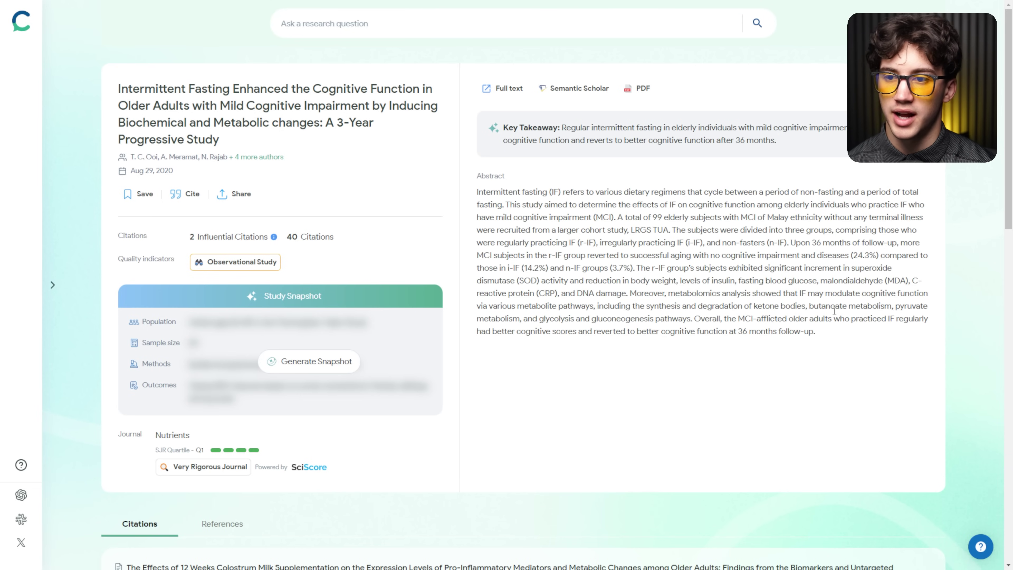
click(639, 89)
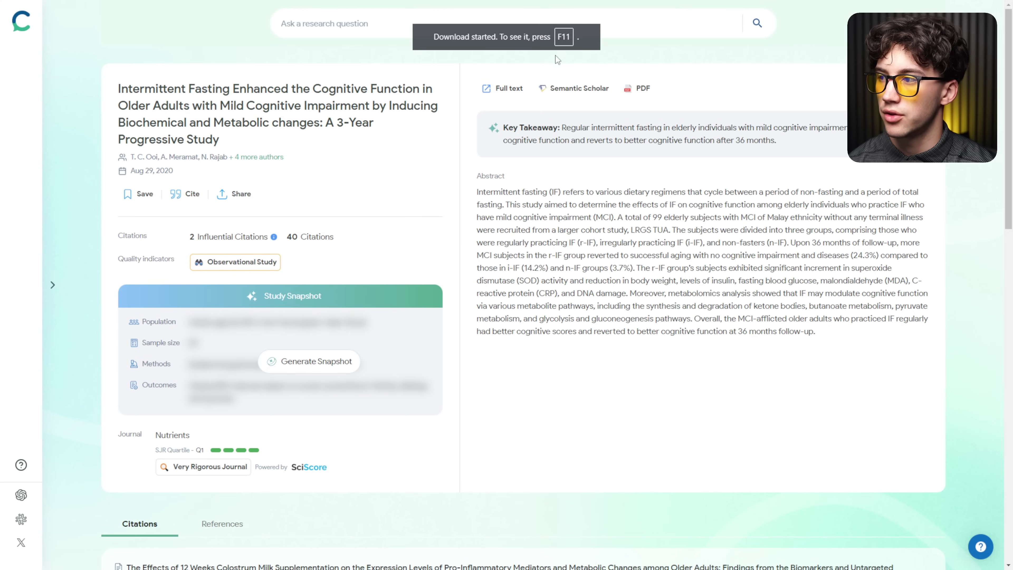
Look over the study's References list and its Key Takeaway
scroll(494, 264, down, 10)
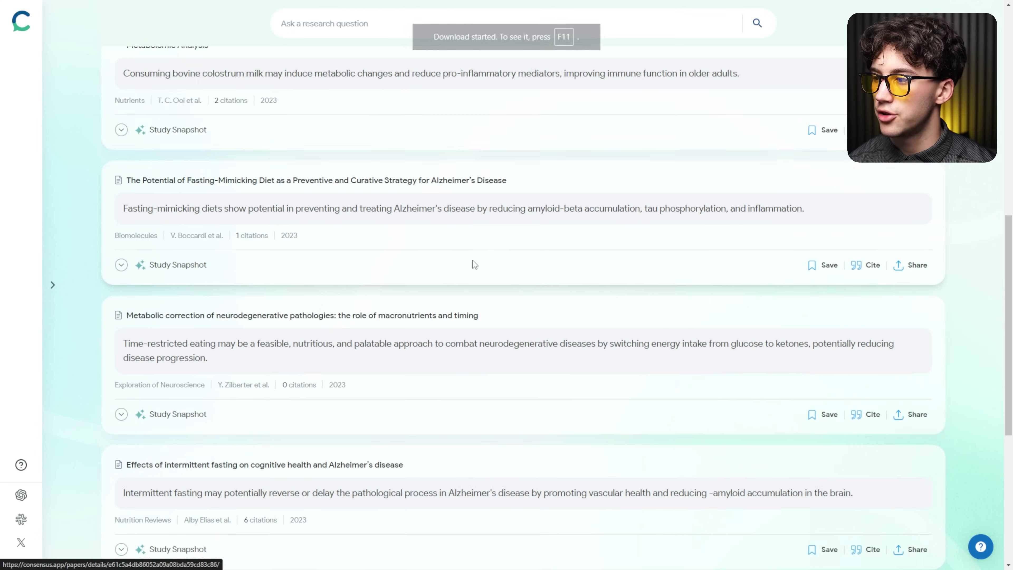
scroll(464, 271, down, 5)
scroll(399, 271, up, 15)
click(222, 367)
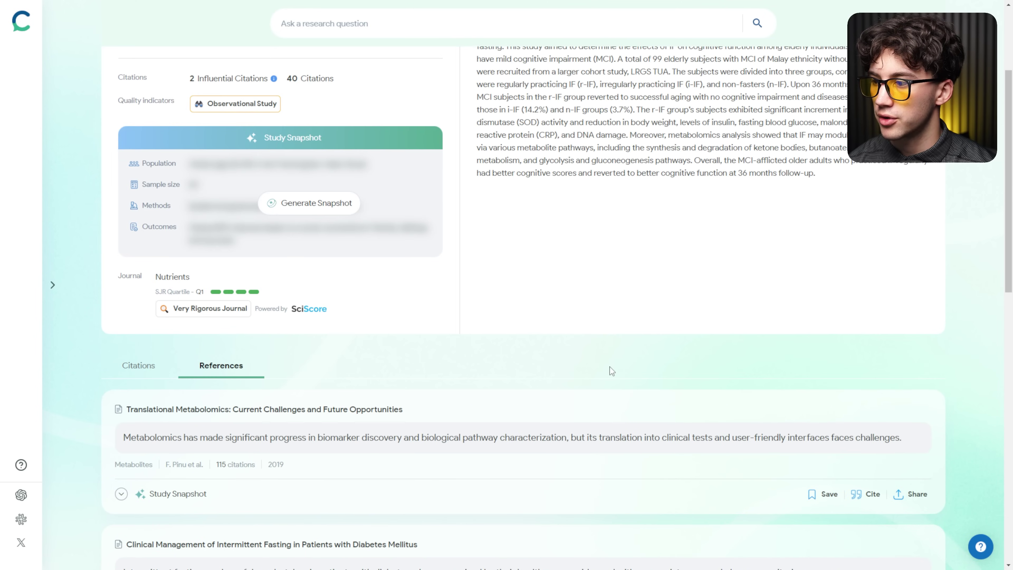
scroll(615, 367, up, 4)
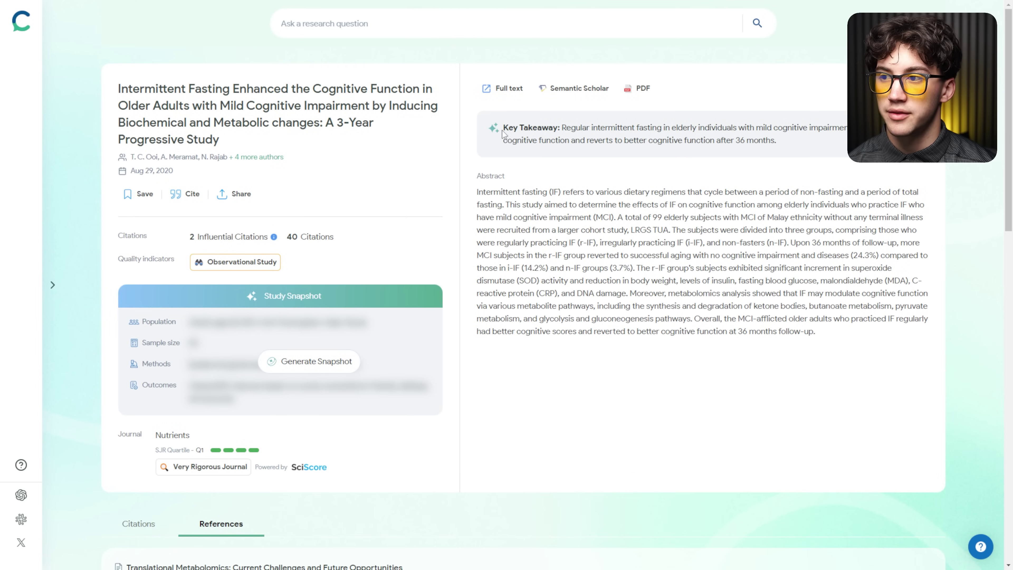
drag(503, 127, 559, 128)
click(601, 124)
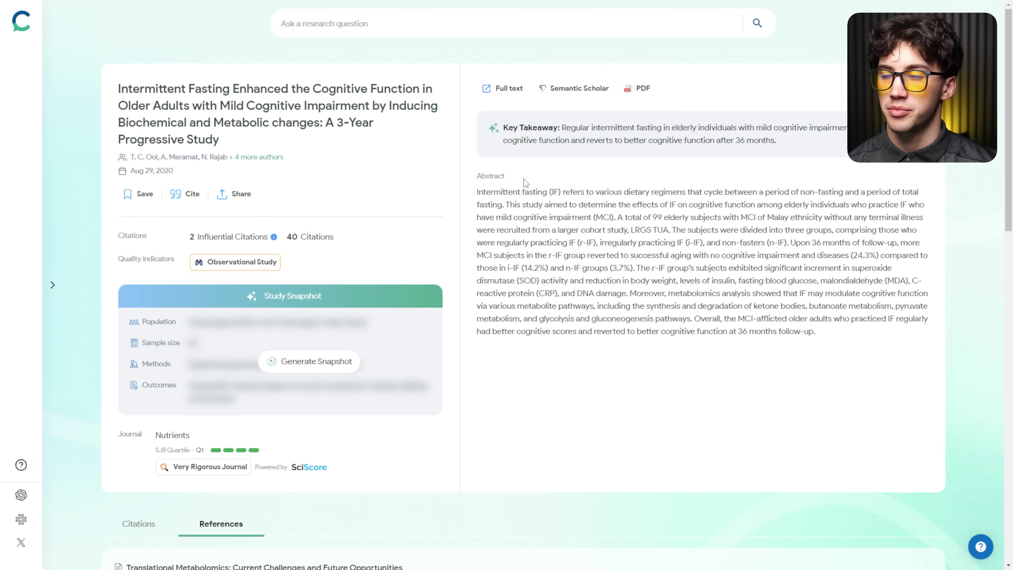
Return to the ChatGPT tab with the Consensus chat
click(386, 26)
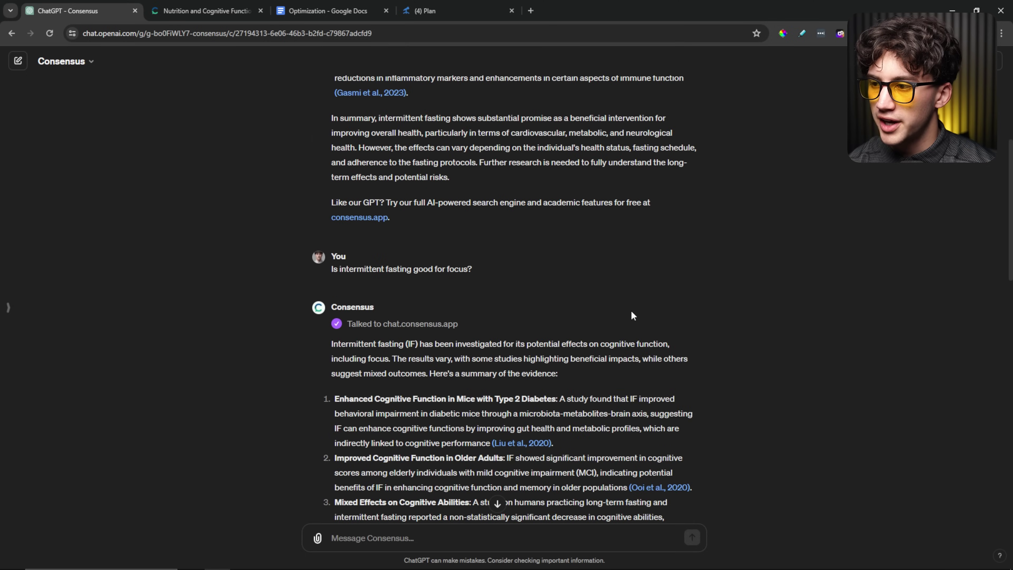
scroll(631, 311, down, 8)
scroll(607, 301, up, 10)
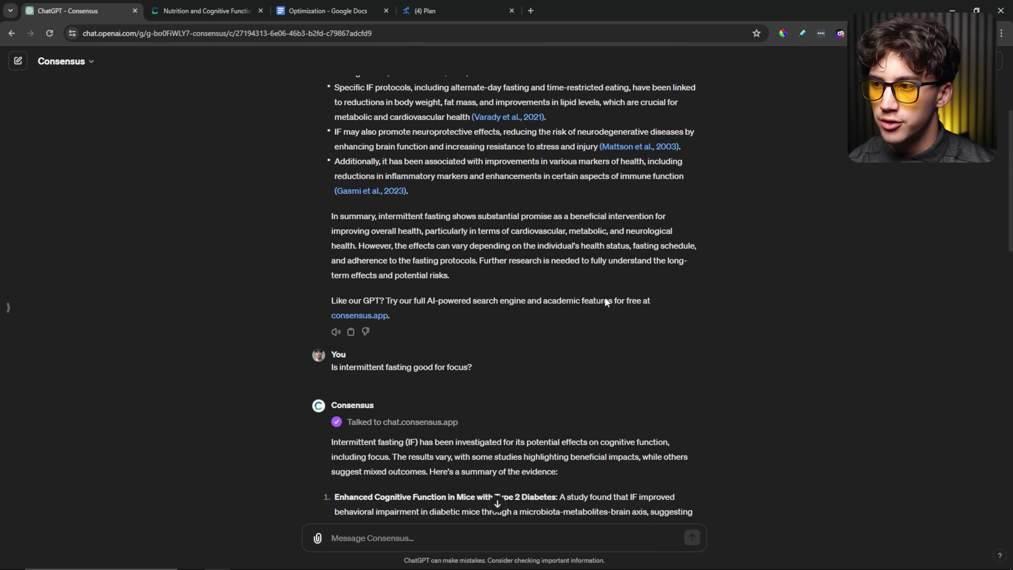
Review the first answer's metabolic findings and open the Patterson et al., 2015 citation
scroll(606, 301, up, 4)
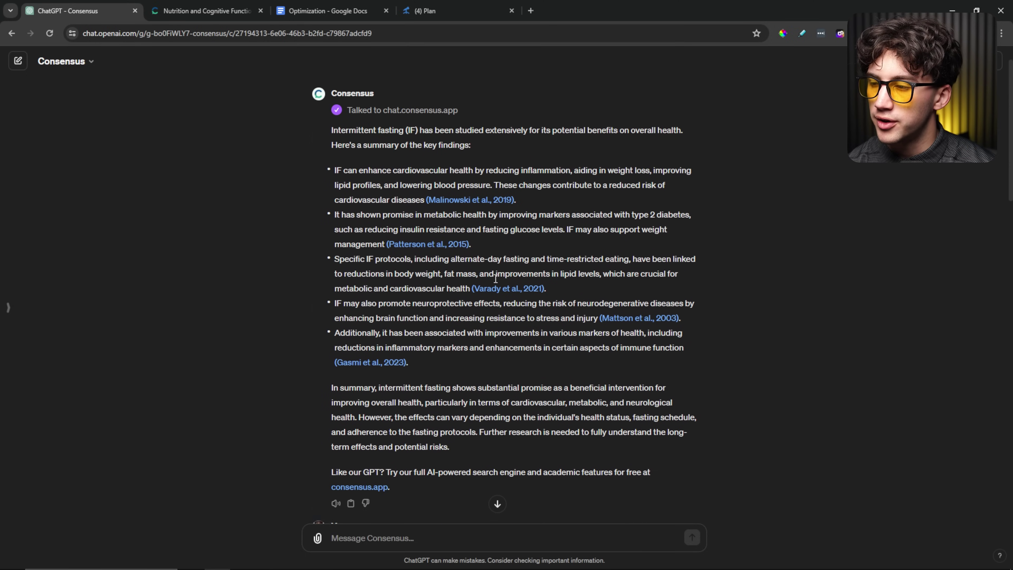
drag(362, 229, 367, 230)
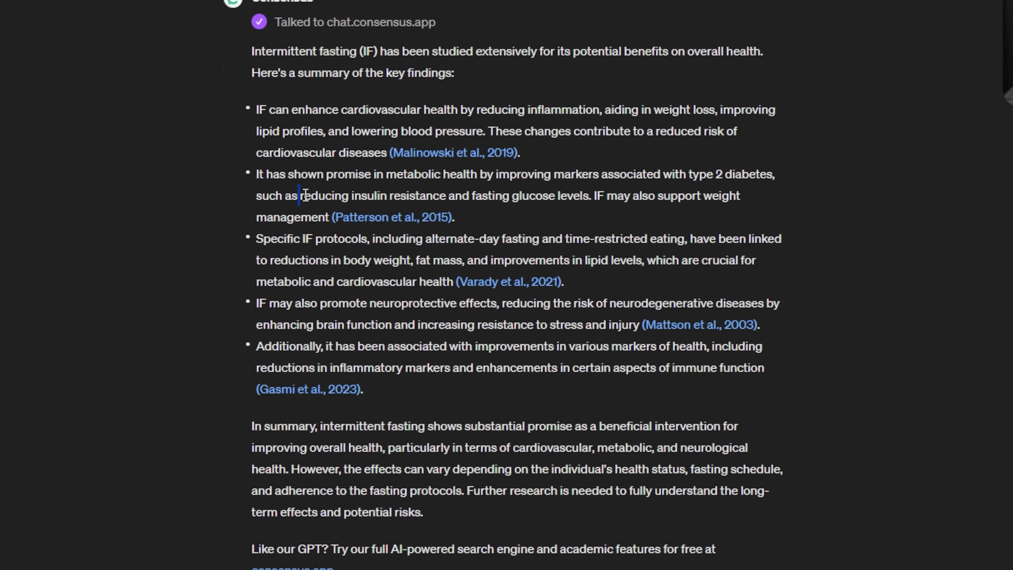
drag(299, 195, 348, 195)
drag(512, 195, 591, 196)
click(593, 193)
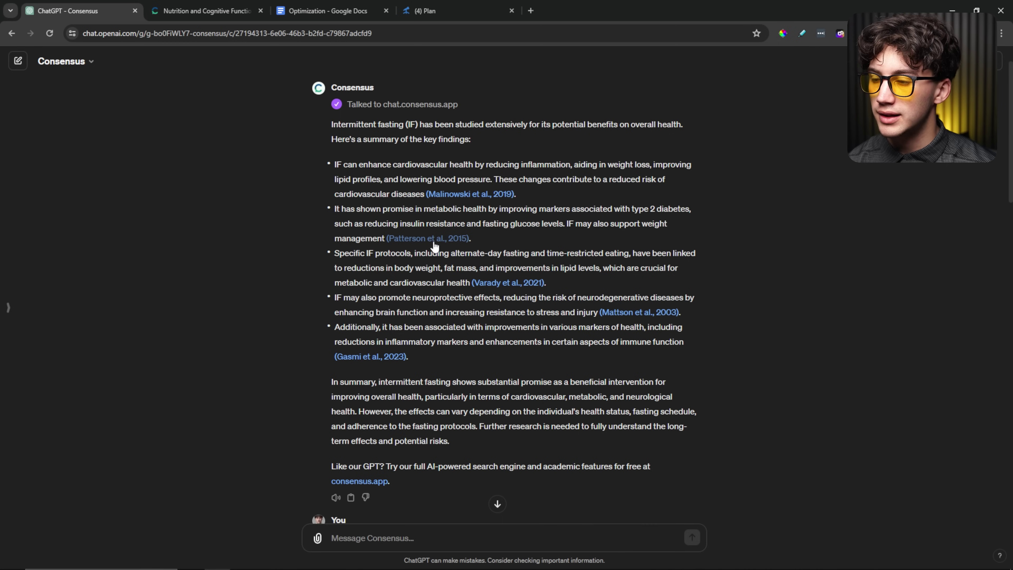
click(432, 239)
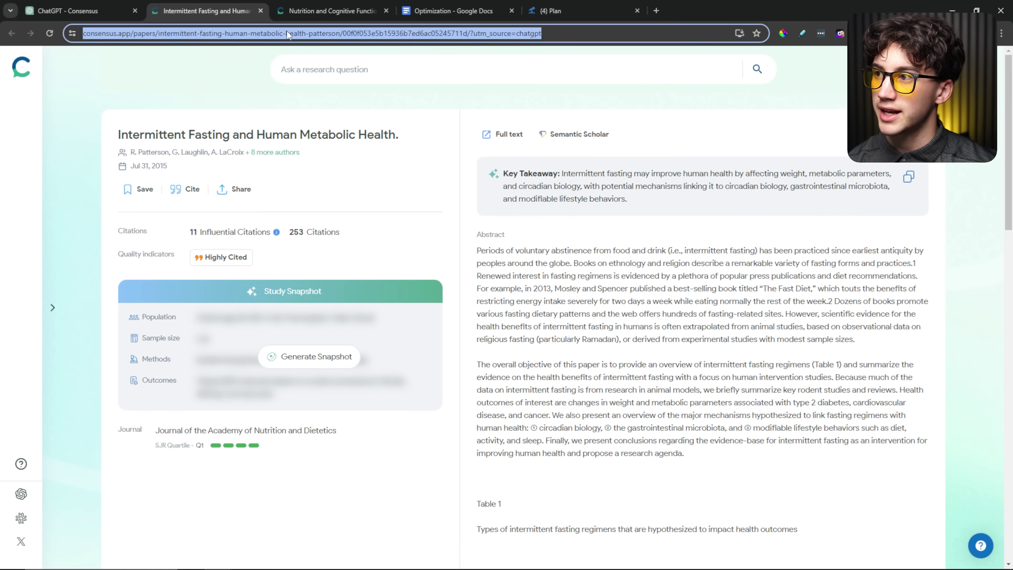
Paste the Patterson paper's Consensus link as an indented sub-bullet under Diet Consistency (Intermittent Fasting)
click(454, 11)
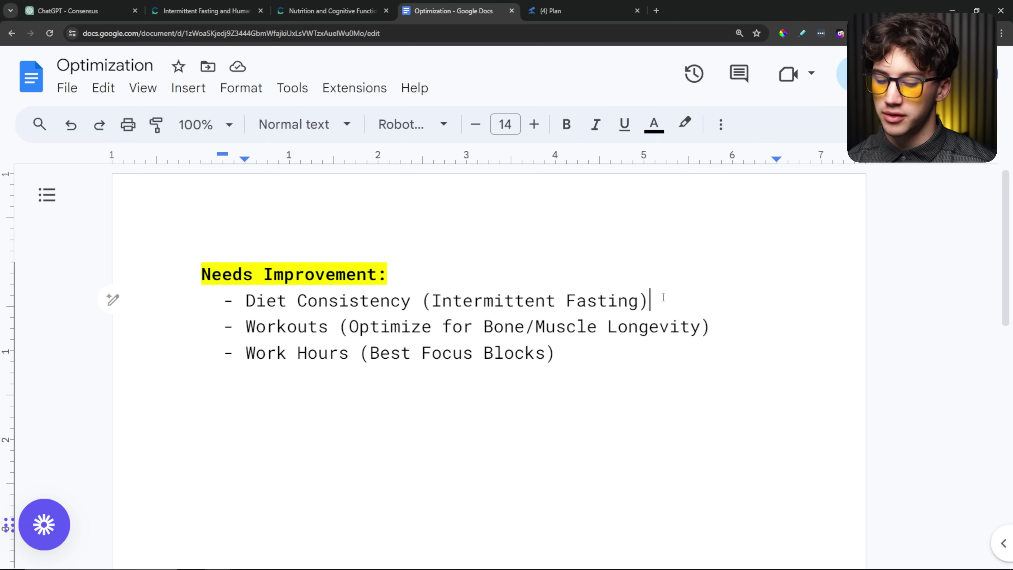
key(Return)
key(Tab)
text(https://consensus.app/papers/intermittent-fasting-human-metabolic-health-patterson/00f0f053e5b15936b7ed6ac05245711d/?utm_source=chatgpt)
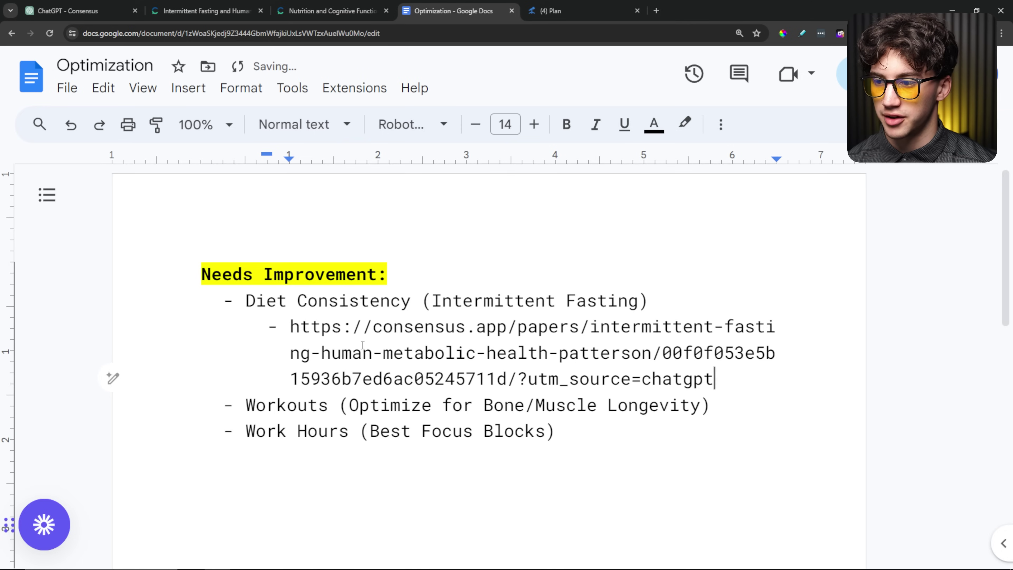
scroll(637, 197, down, 1)
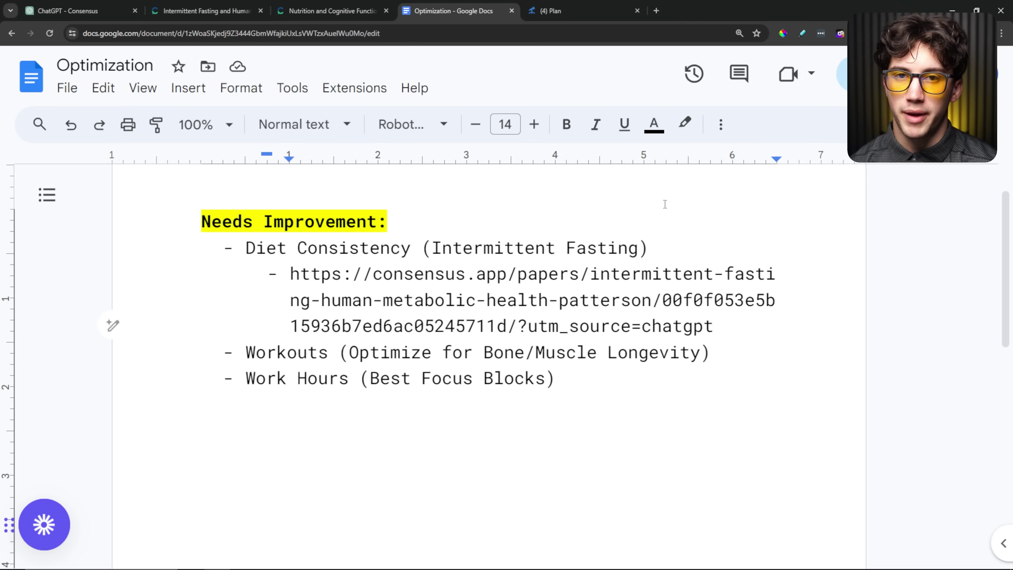
click(239, 11)
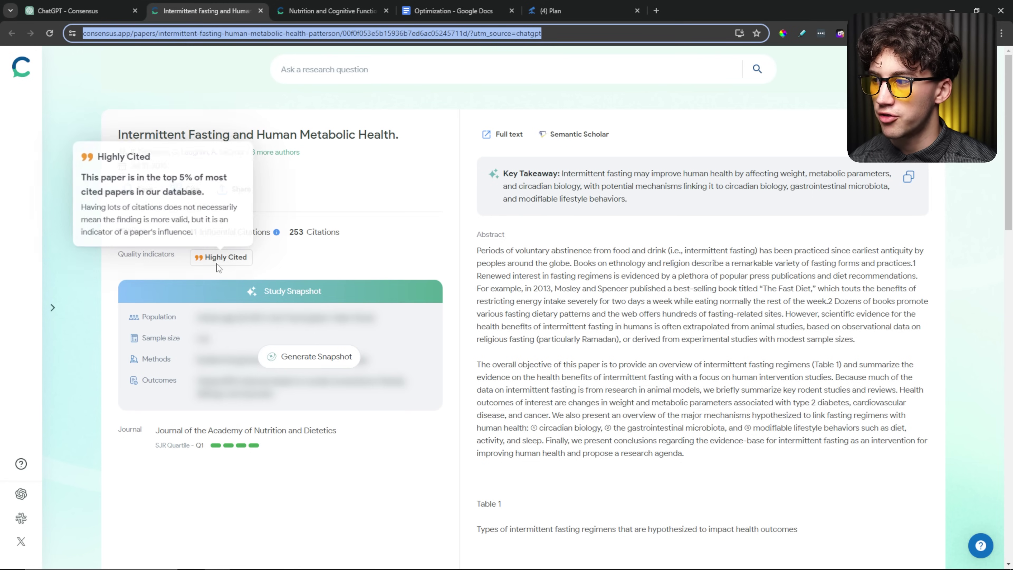
scroll(302, 268, down, 8)
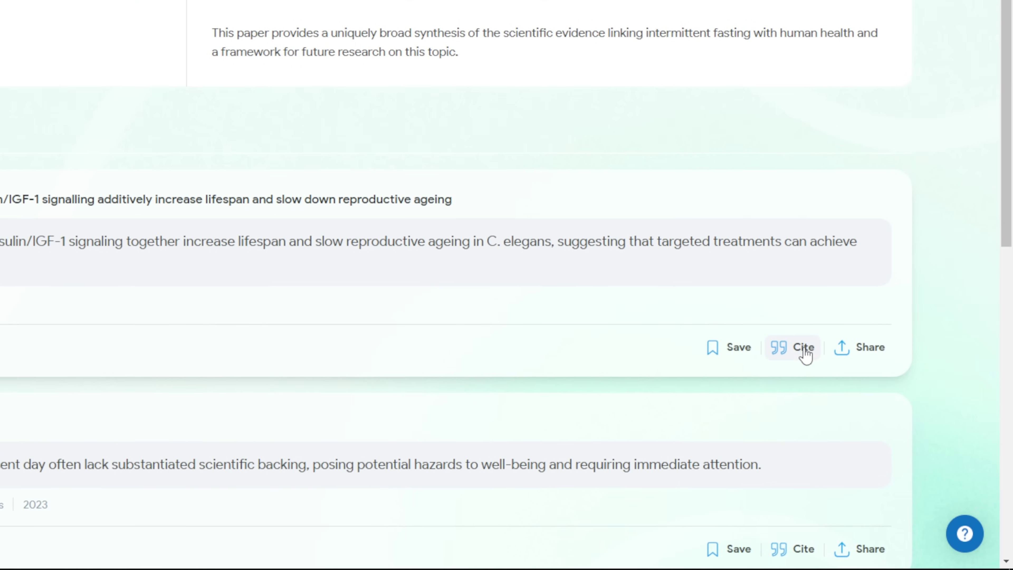
scroll(834, 379, down, 2)
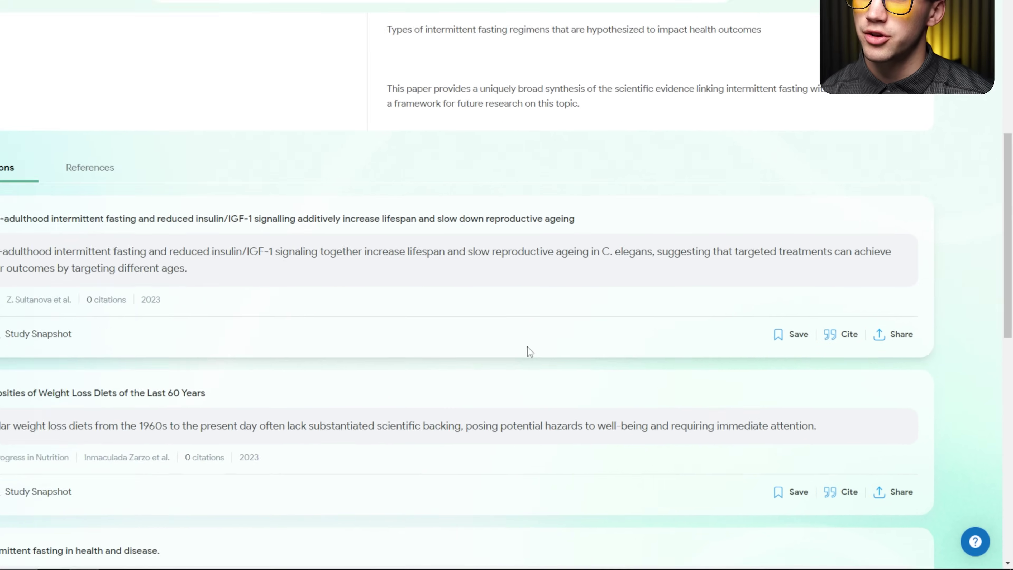
scroll(528, 346, up, 8)
click(481, 12)
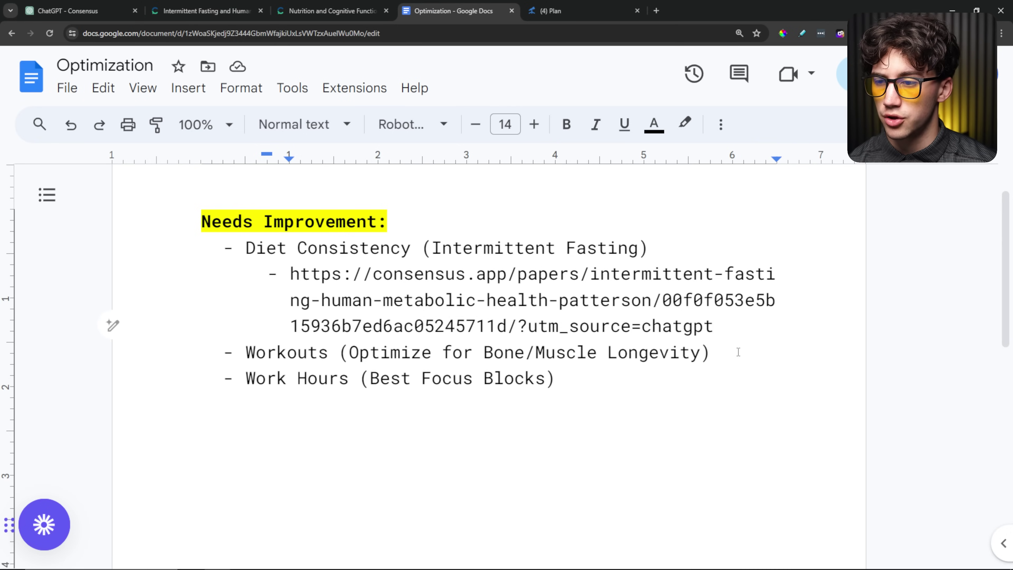
Give the Diet Consistency (Intermittent Fasting) line a light purple highlight, then return to the Consensus chat
drag(648, 248, 245, 248)
click(685, 124)
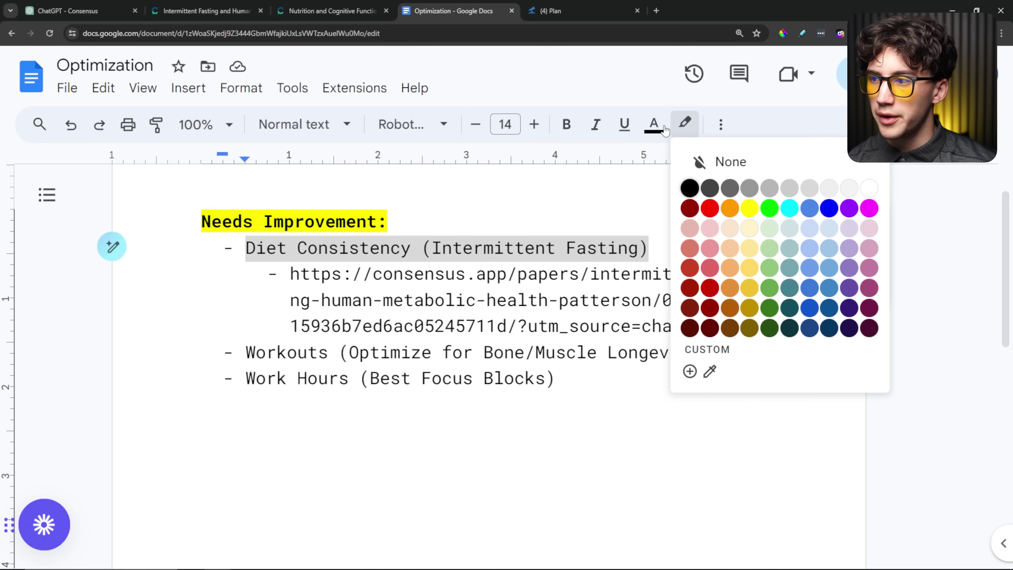
click(847, 239)
click(468, 333)
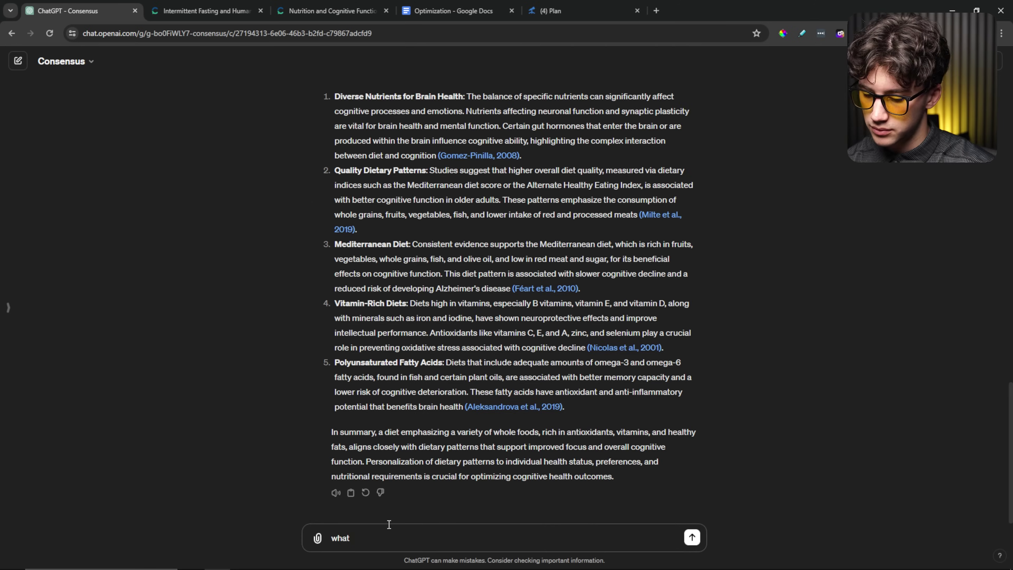
key(Return)
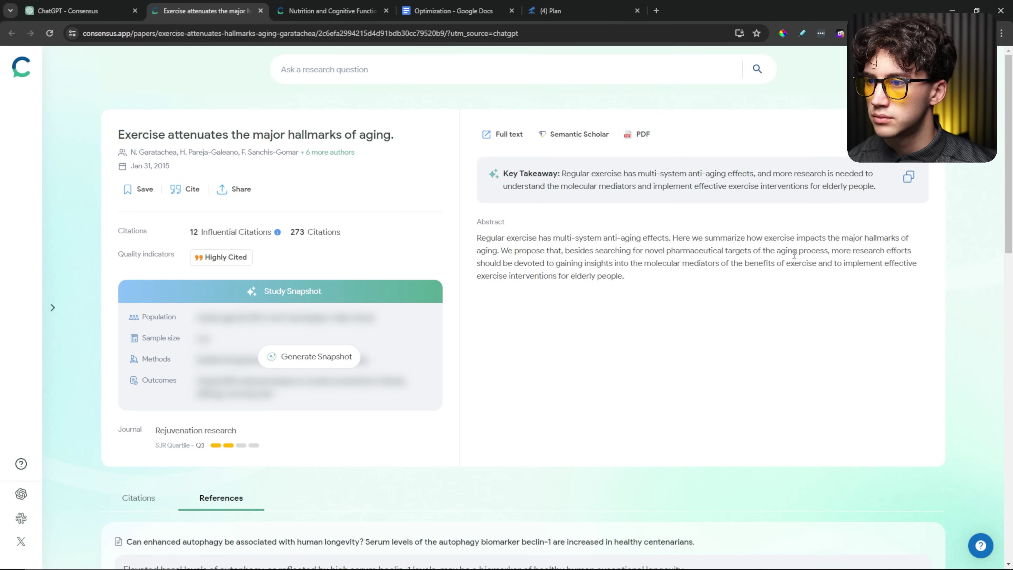
Ask Consensus to create a workout split and anti-aging workout based on these findings
scroll(506, 319, down, 10)
drag(196, 339, 388, 339)
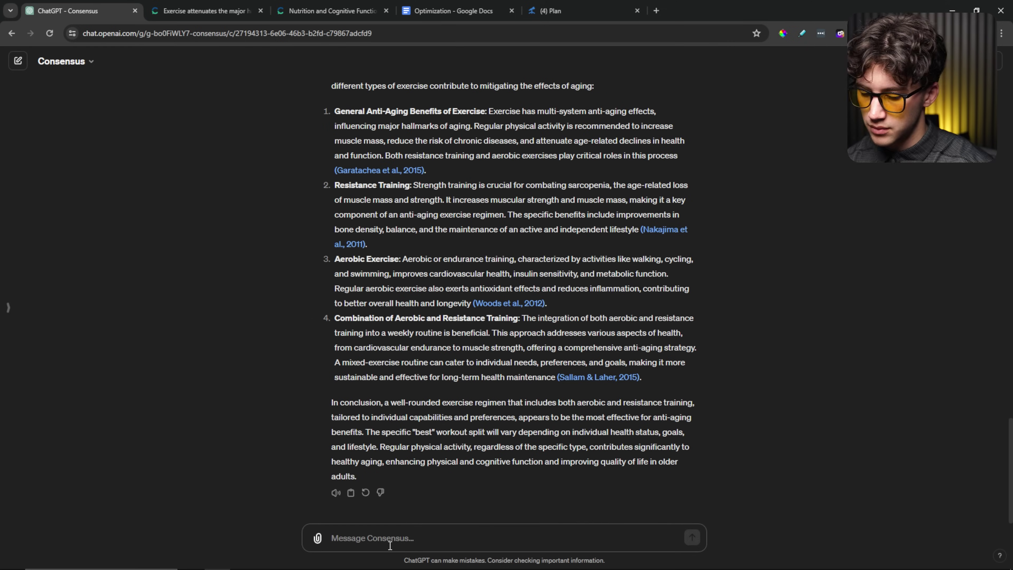
text(Based on these findings could you create me a good workout split and anti aging workout that optimizes for dense bone strength and longevity.)
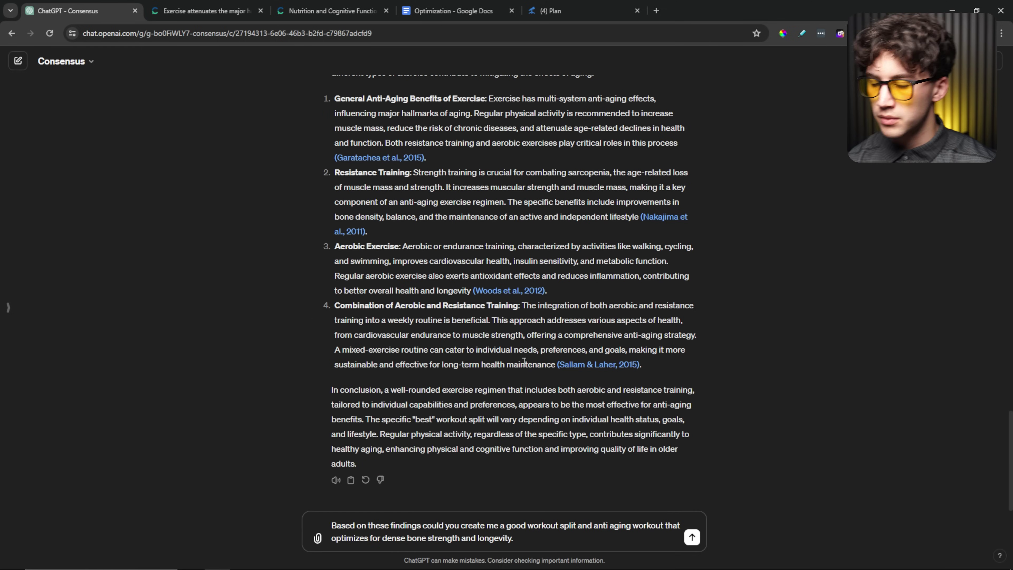
scroll(471, 295, up, 4)
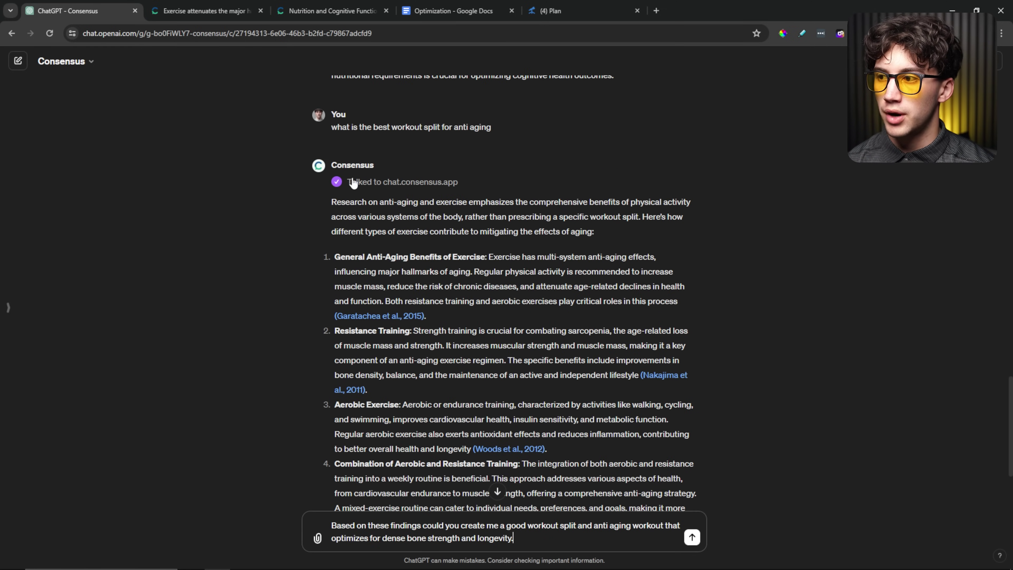
scroll(433, 168, down, 4)
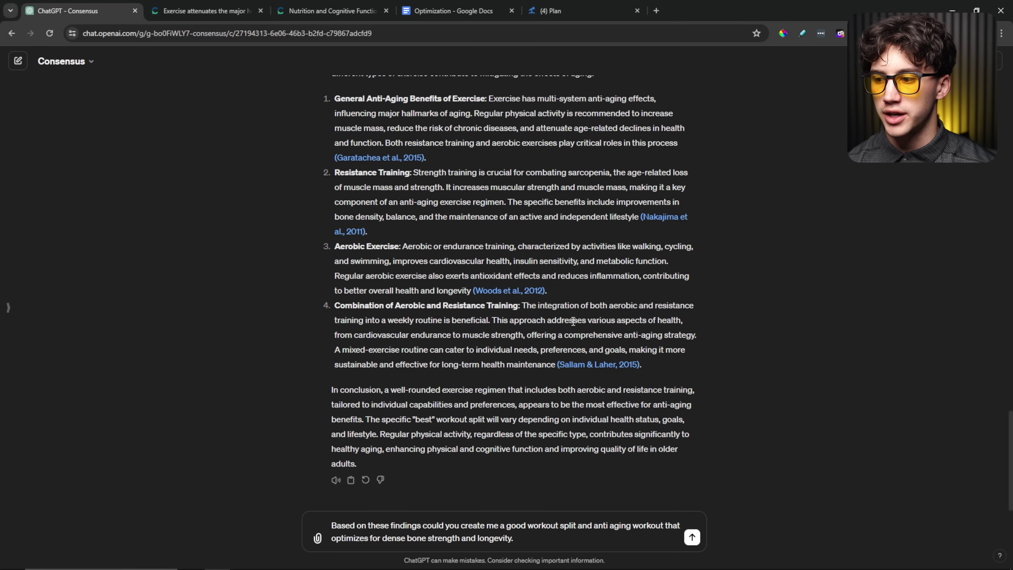
drag(333, 526, 731, 505)
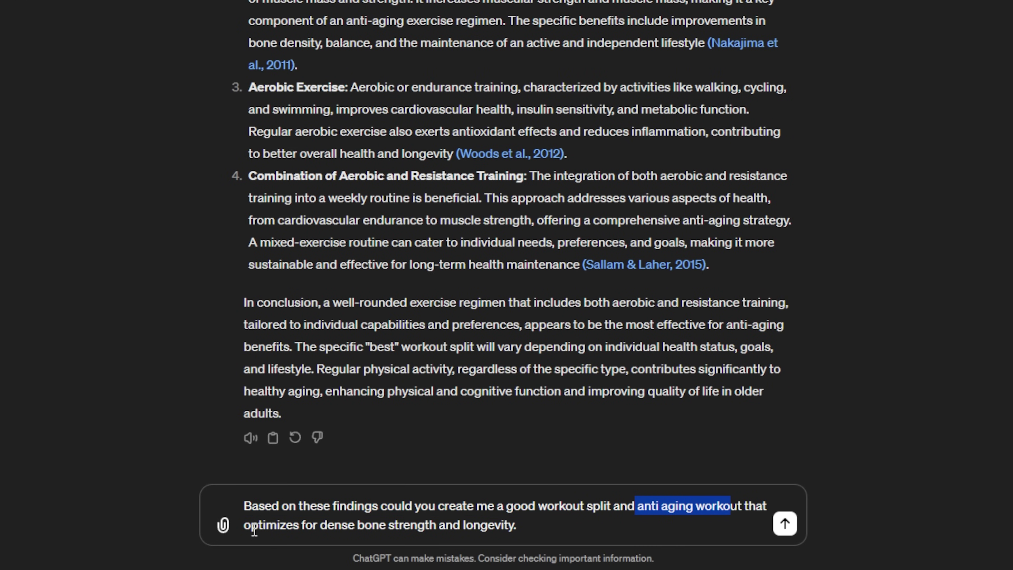
drag(254, 529, 522, 532)
click(529, 532)
drag(303, 414, 248, 0)
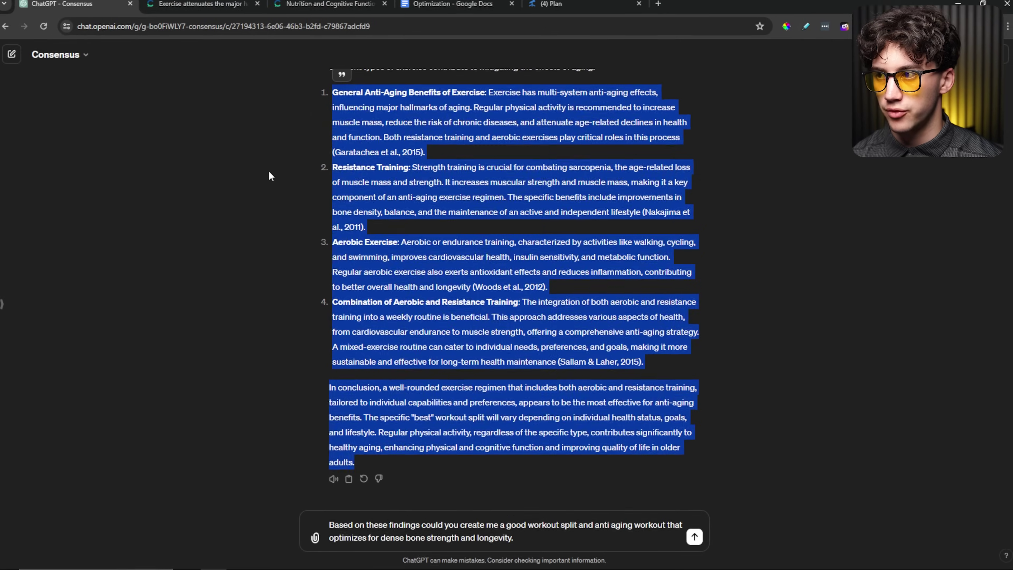
click(267, 180)
scroll(267, 195, up, 3)
scroll(267, 196, down, 3)
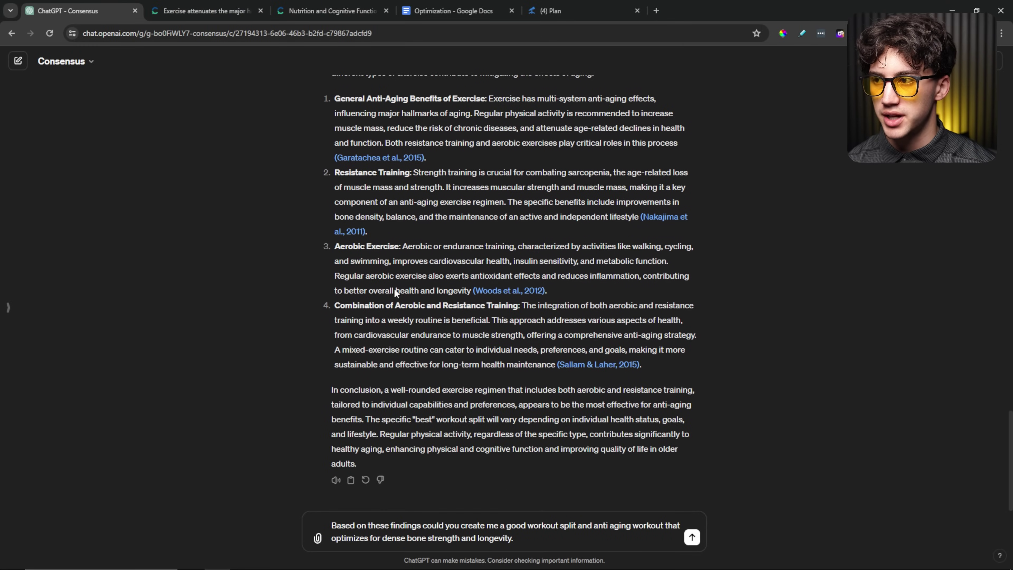
click(692, 538)
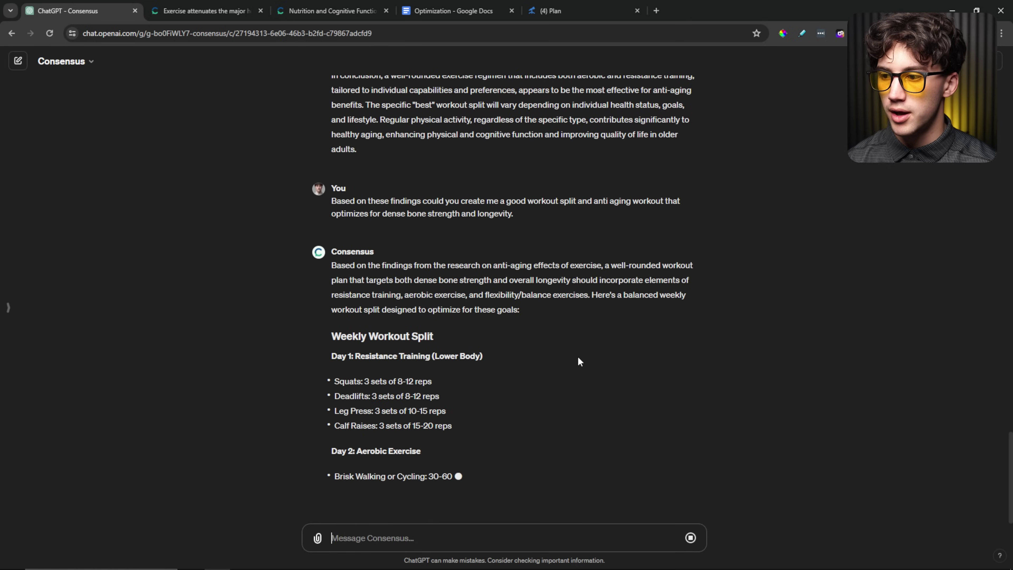
Read through Consensus's Weekly Workout Split reply, then bring up the Optimization document
scroll(613, 351, up, 2)
scroll(605, 346, up, 5)
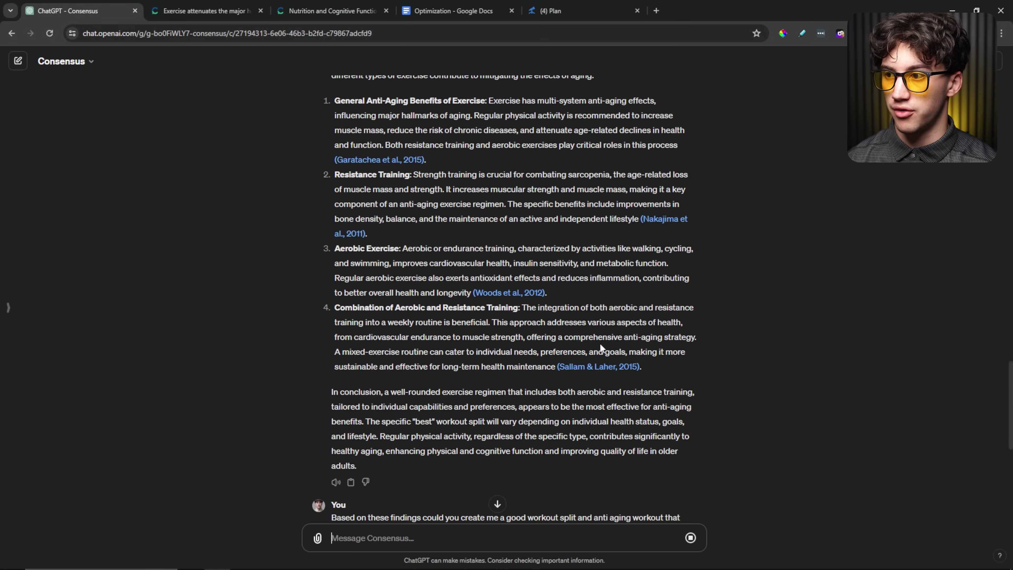
scroll(600, 343, down, 10)
scroll(531, 329, down, 1)
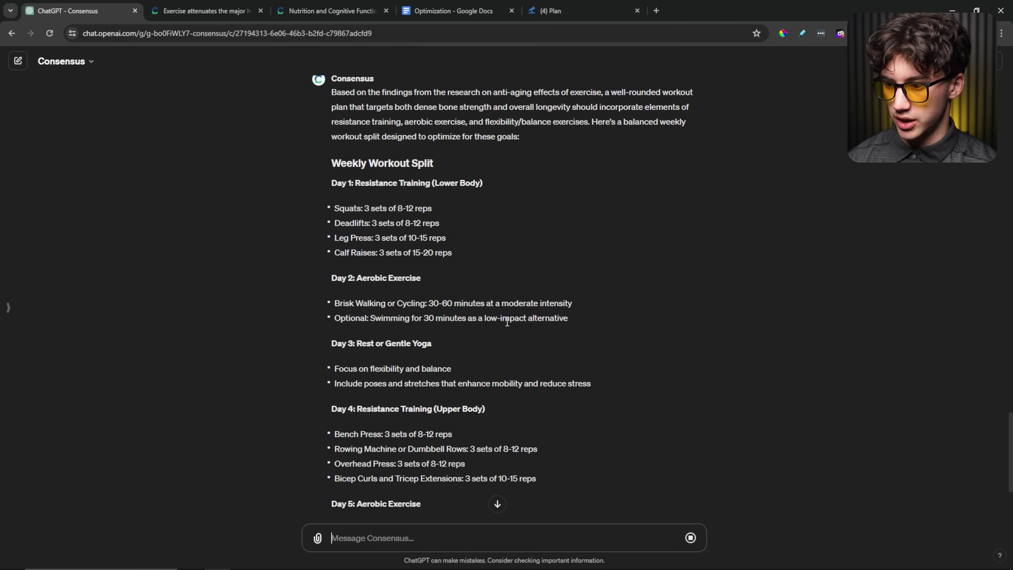
scroll(508, 322, down, 9)
scroll(415, 259, up, 8)
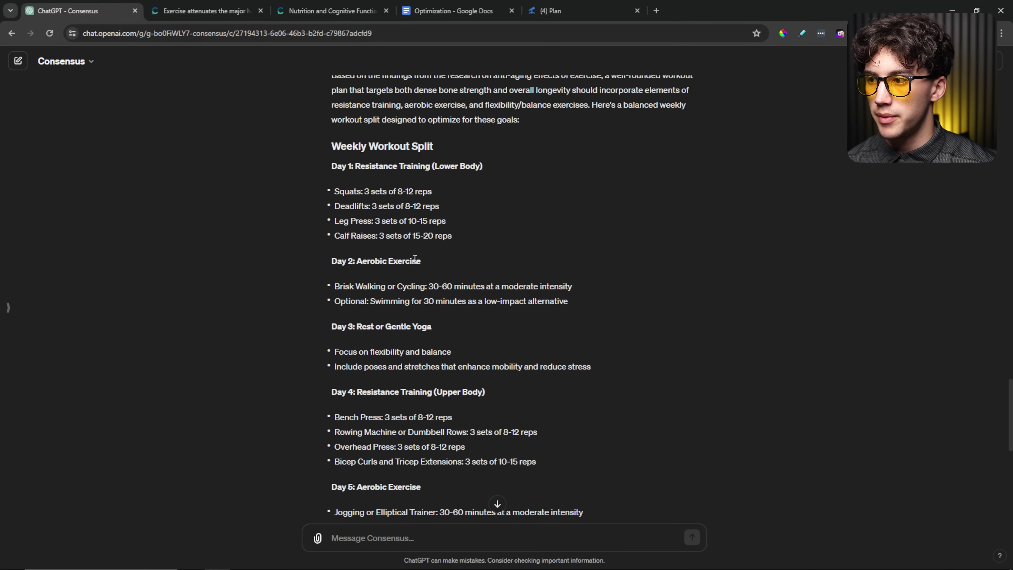
click(423, 11)
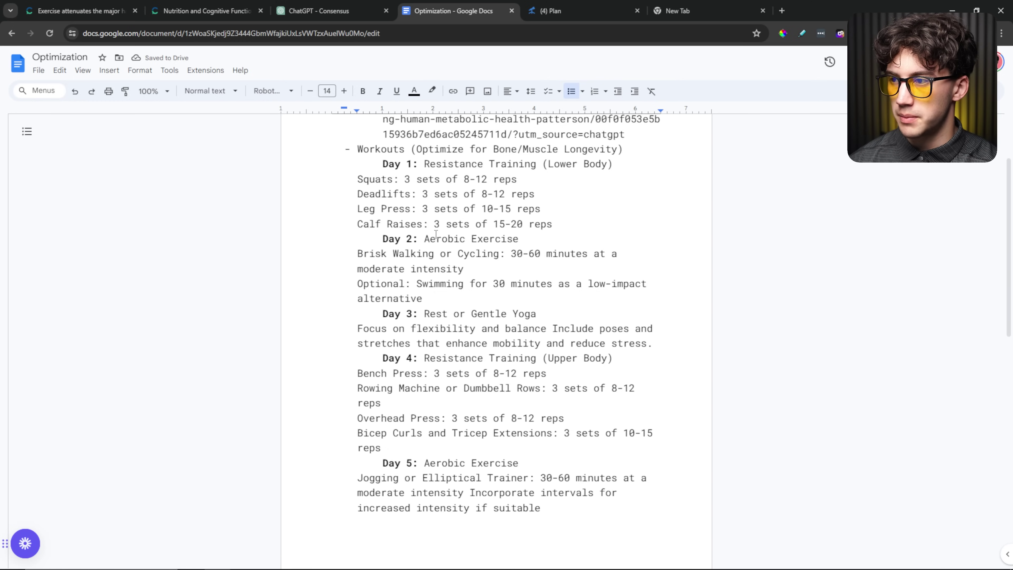
scroll(436, 234, down, 5)
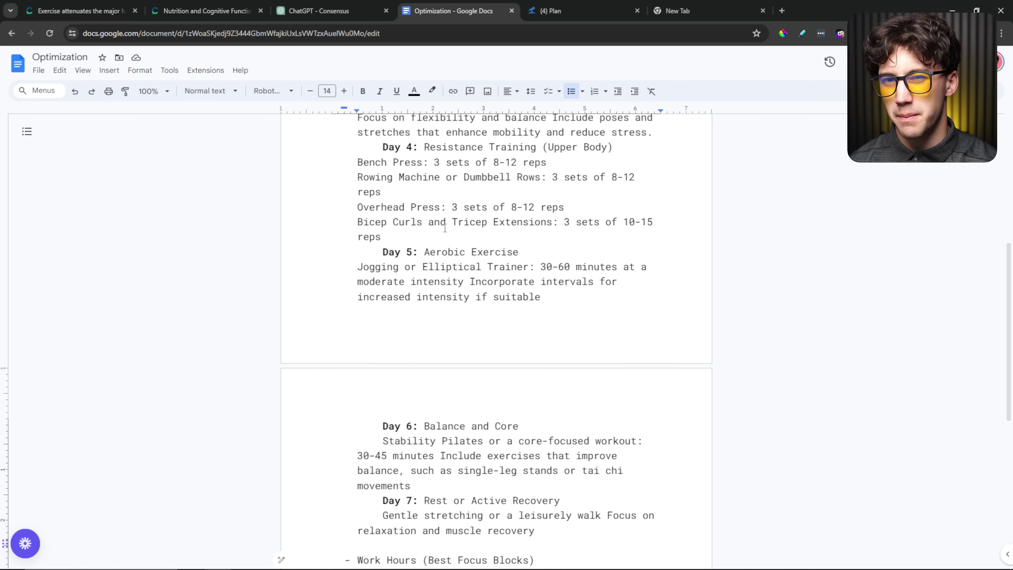
scroll(441, 219, down, 3)
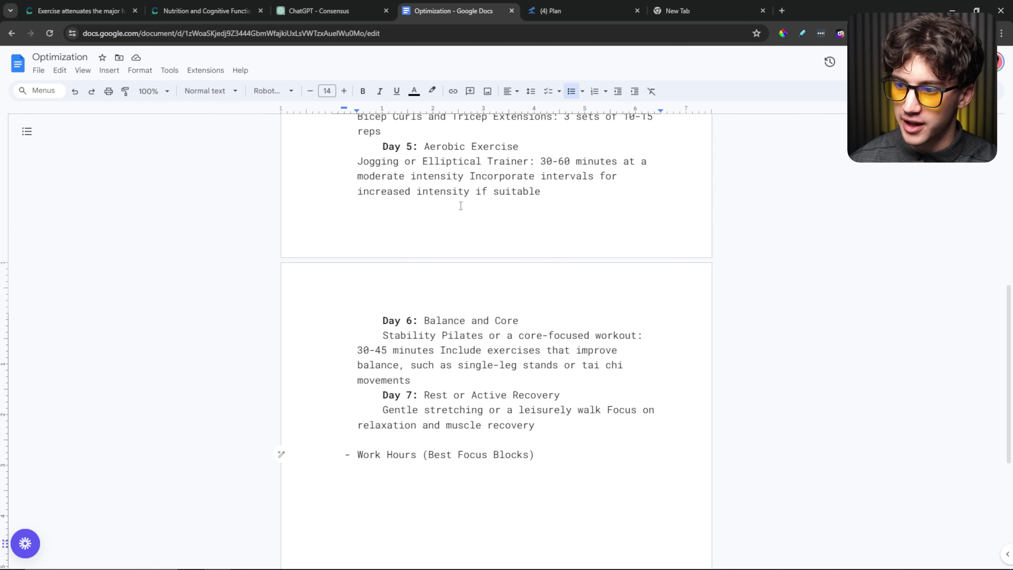
scroll(451, 303, up, 1)
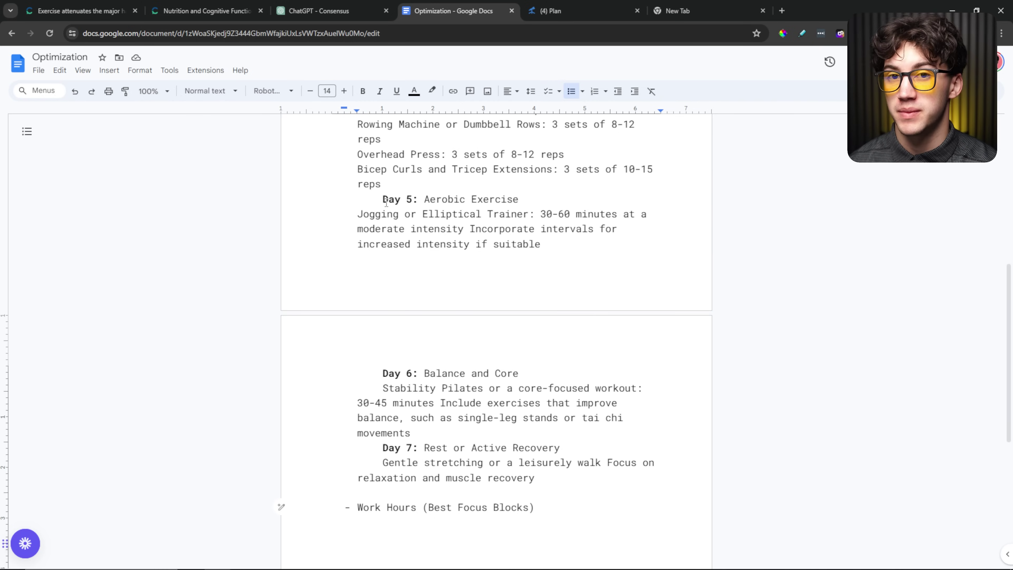
scroll(385, 184, down, 4)
drag(346, 349, 542, 348)
click(541, 348)
scroll(541, 348, up, 13)
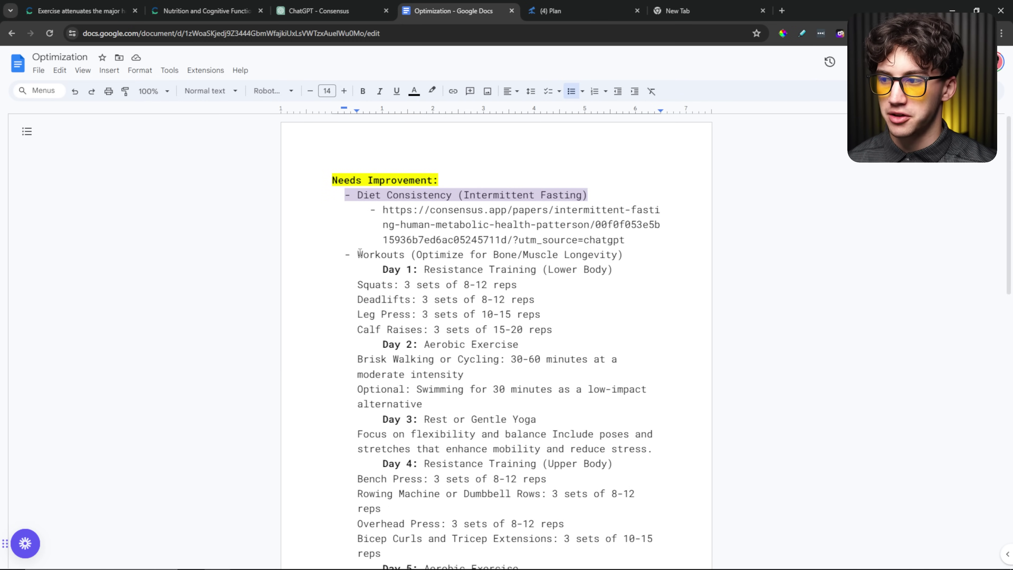
Ask Consensus 'when is the best time for deep focus work?' and dismiss the rating popup
drag(360, 253, 623, 255)
click(319, 10)
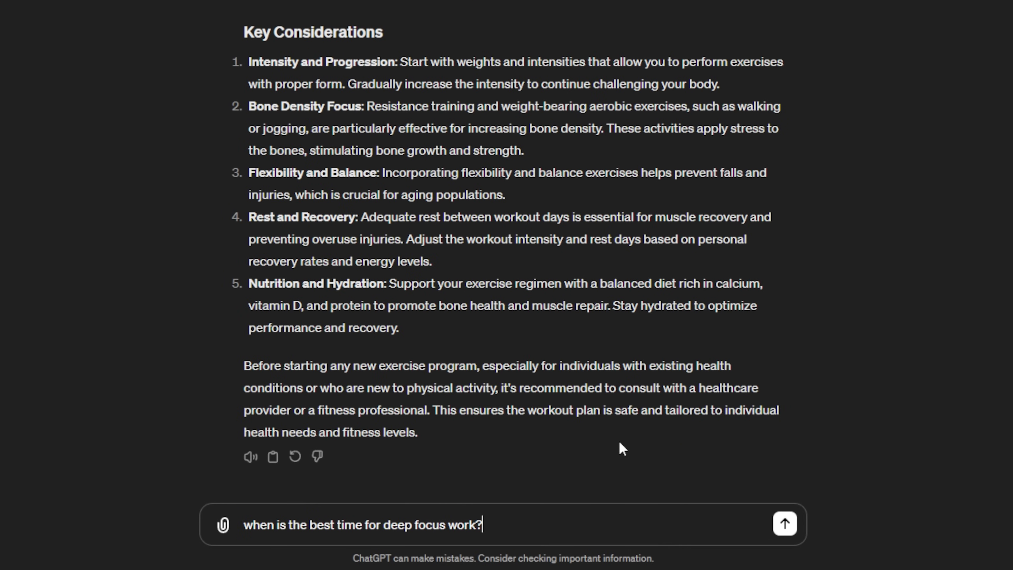
drag(244, 526, 479, 536)
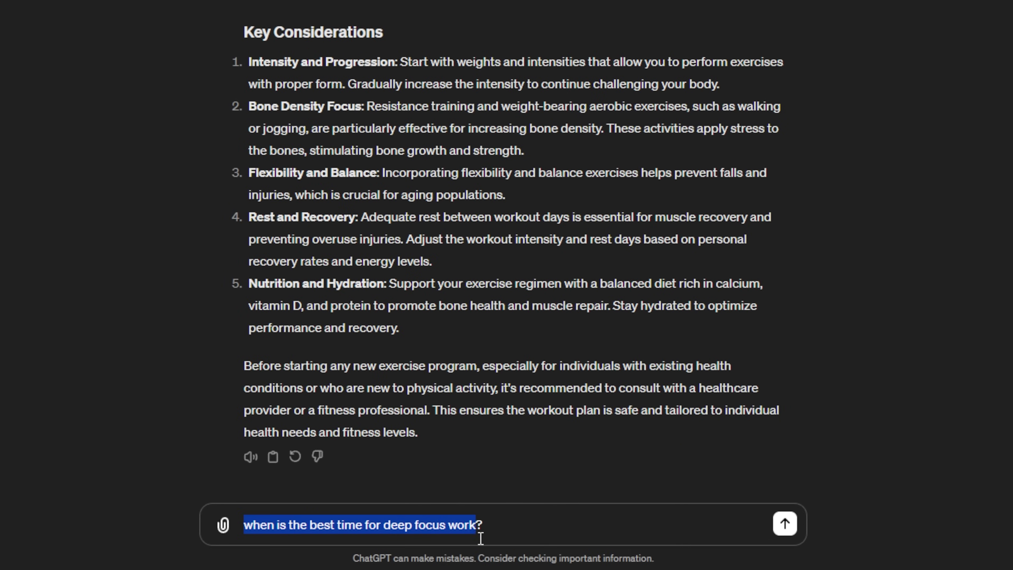
click(784, 527)
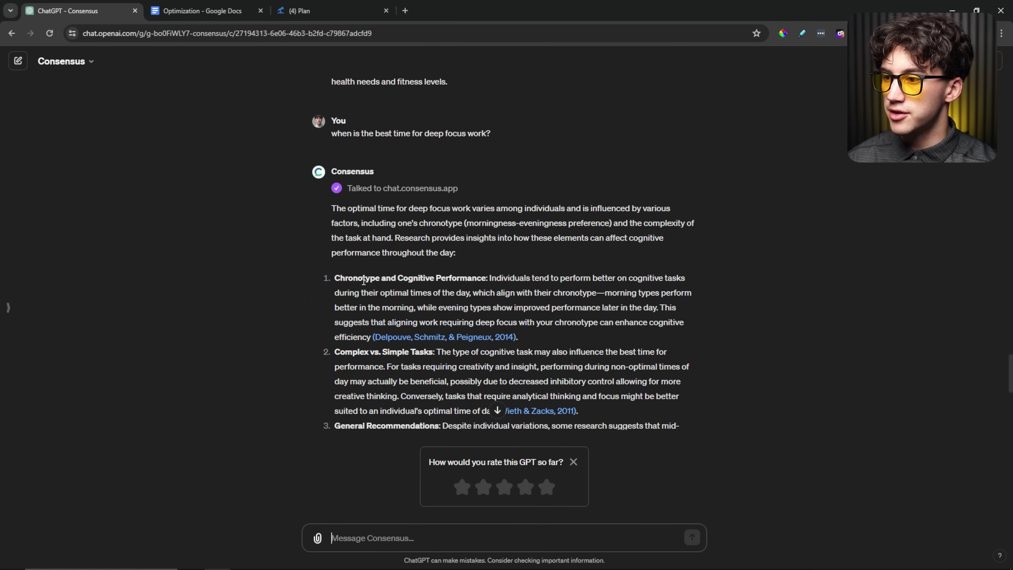
click(572, 462)
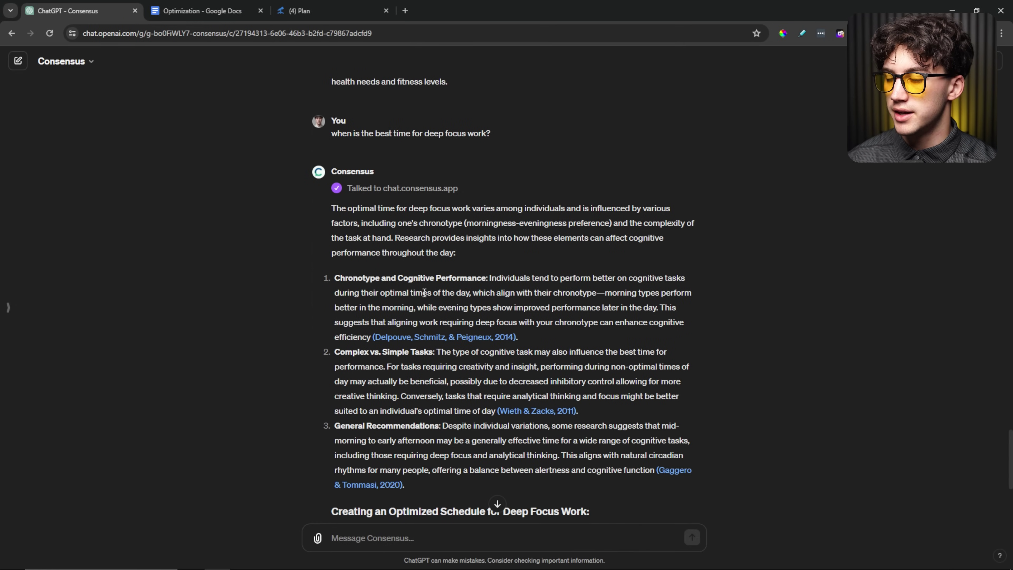
Review the answer's Chronotype, Complex vs. Simple Tasks and General Recommendations points
scroll(424, 293, down, 1)
drag(337, 222, 485, 226)
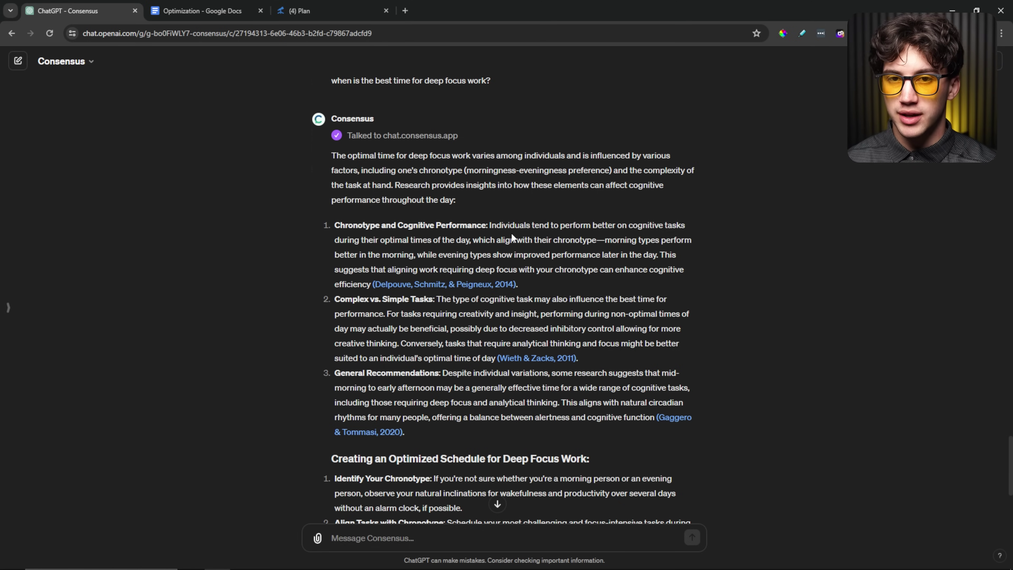
scroll(511, 233, down, 3)
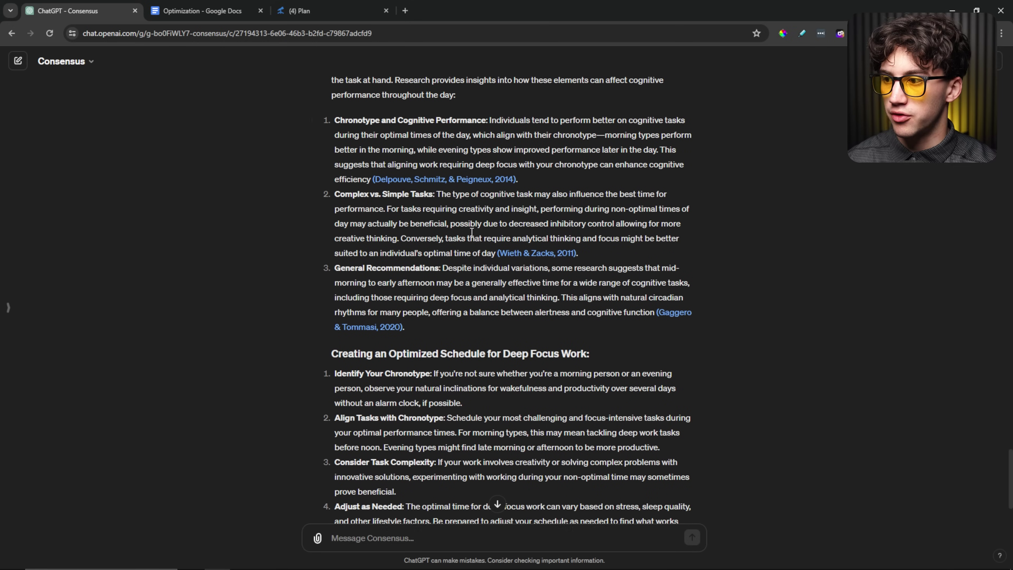
drag(336, 194, 437, 195)
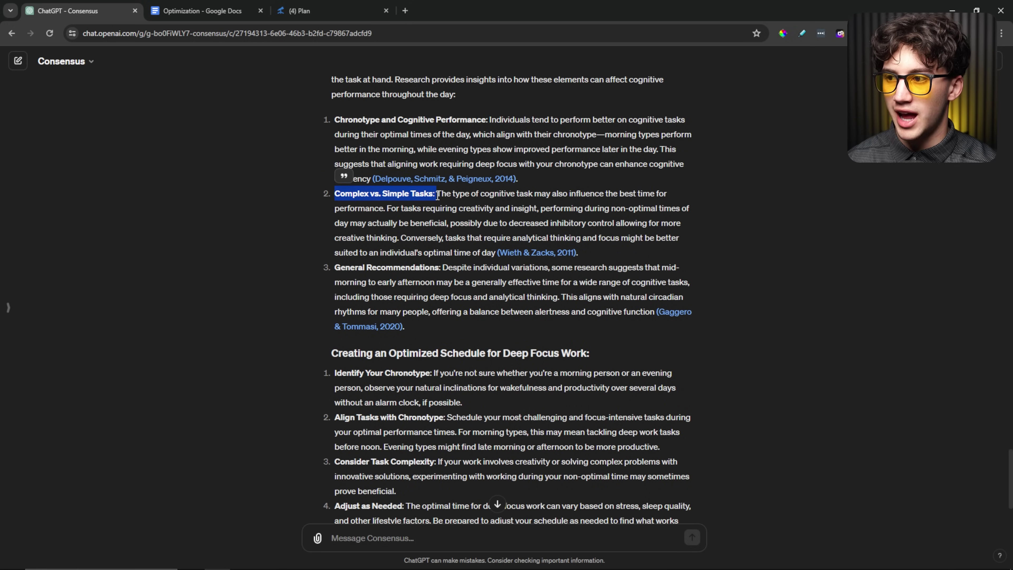
click(493, 199)
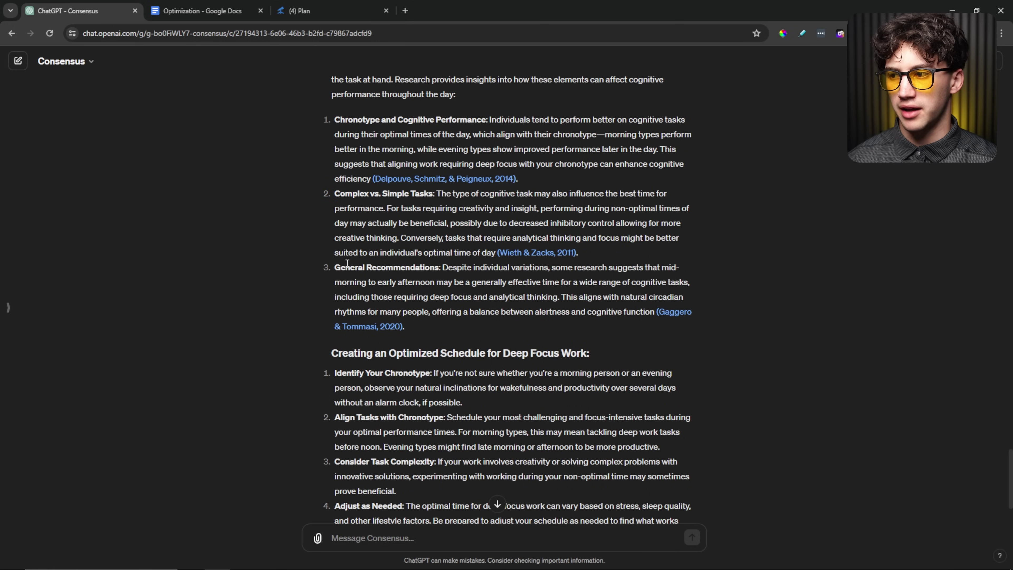
drag(335, 268, 426, 268)
click(477, 269)
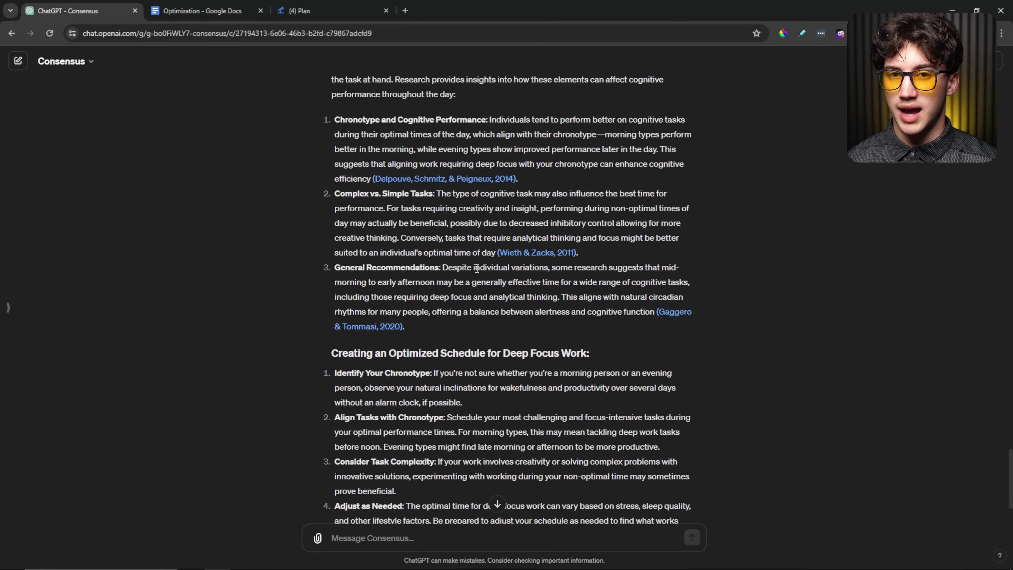
scroll(476, 268, down, 3)
drag(330, 248, 623, 249)
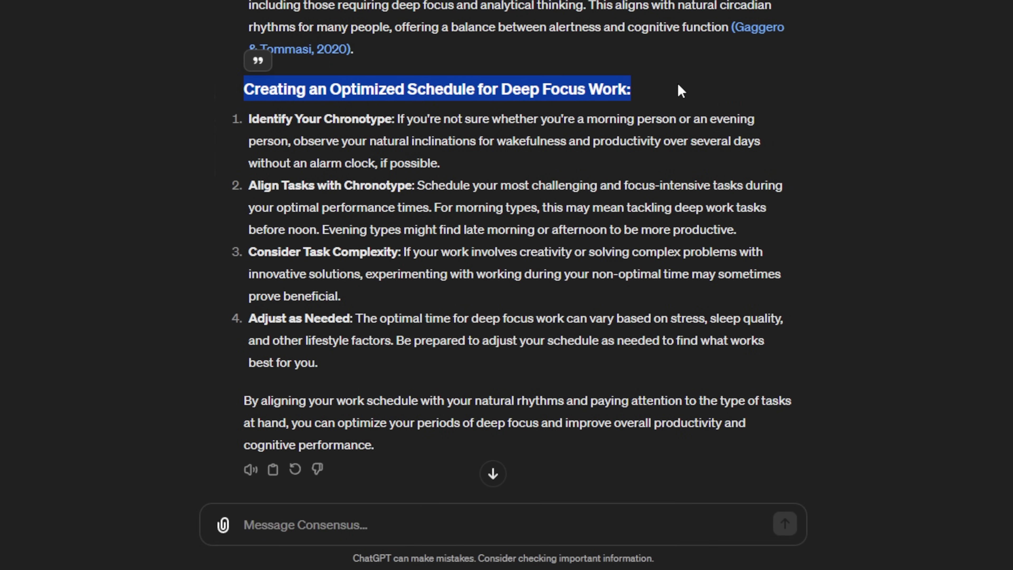
click(674, 83)
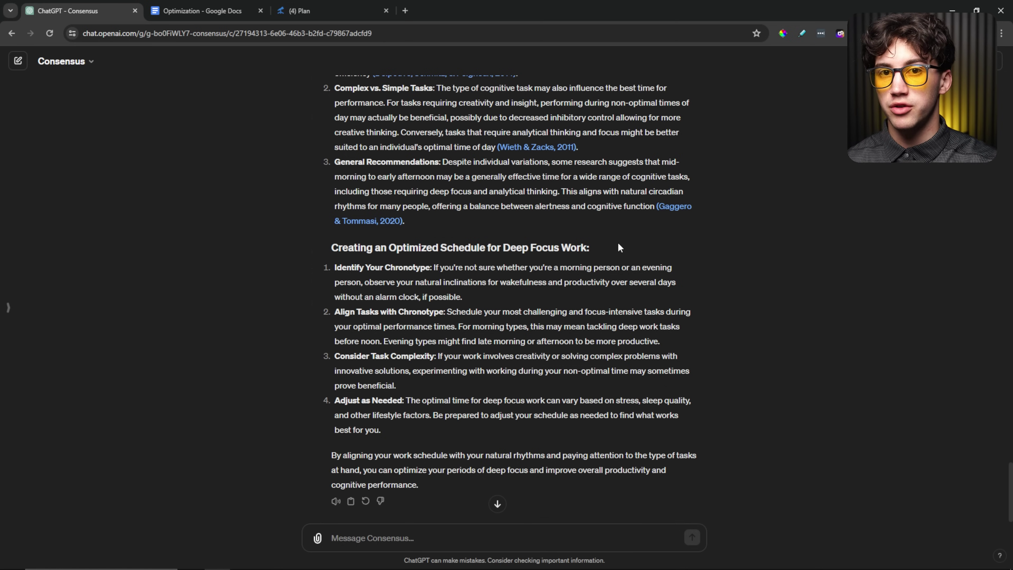
click(203, 11)
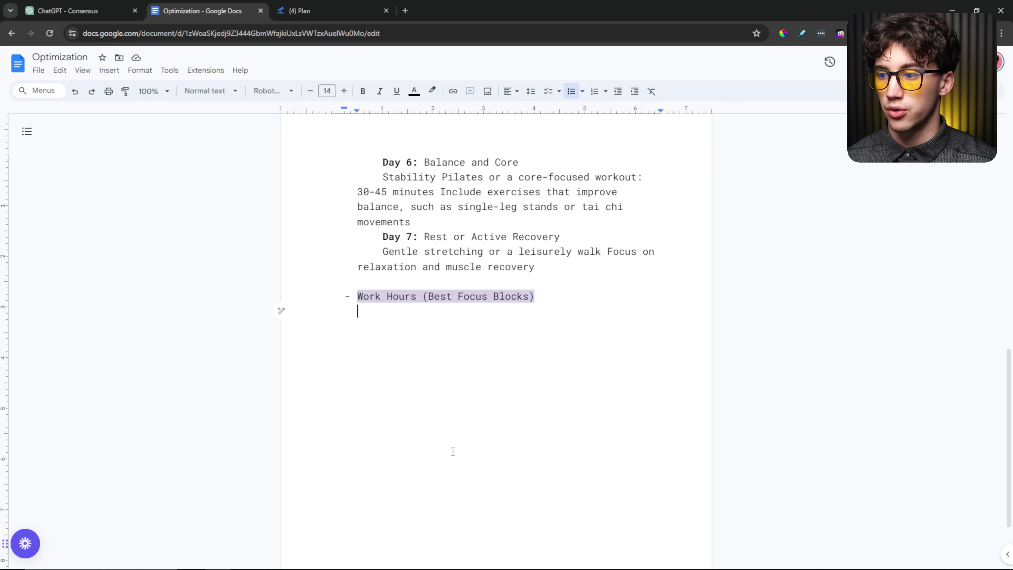
key(ctrl+shift+Tab)
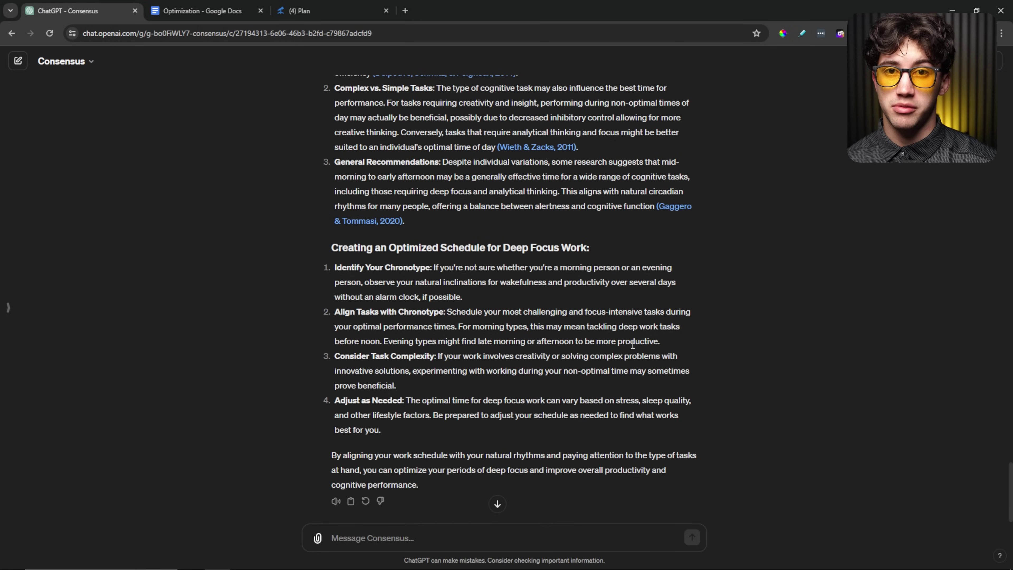
Go through the 7:00 AM morning-person schedule, from Deep Work Session #1 (7:30–10:00 AM) to 4:00 PM
scroll(633, 344, down, 5)
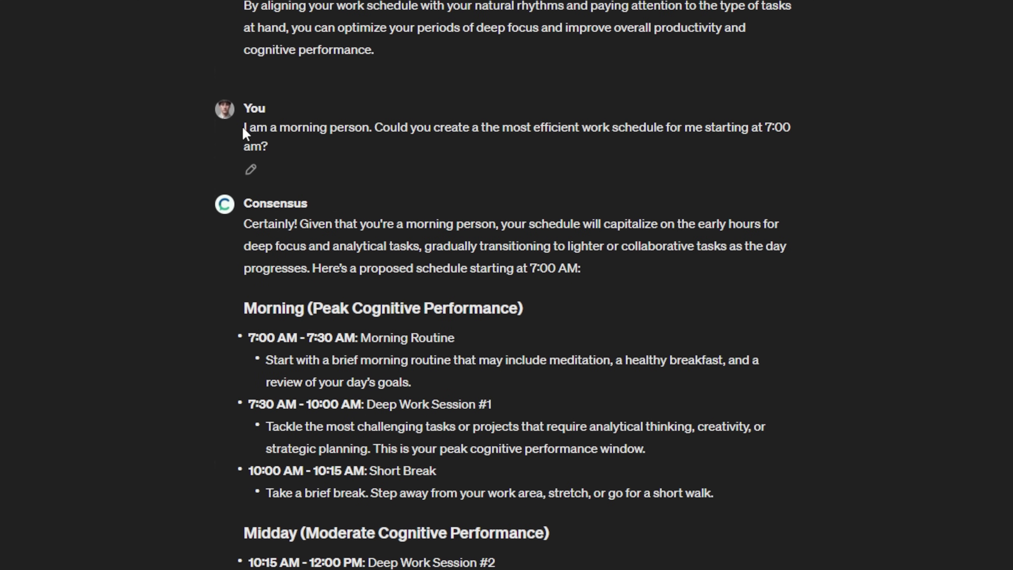
drag(244, 132, 369, 129)
click(482, 129)
scroll(482, 129, down, 4)
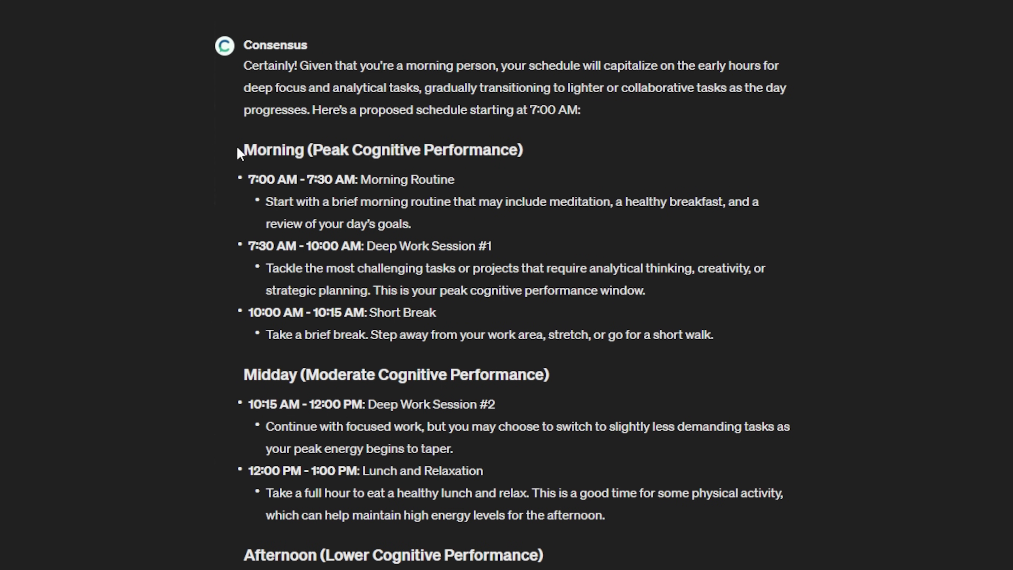
drag(237, 149, 634, 384)
click(639, 314)
scroll(471, 318, up, 10)
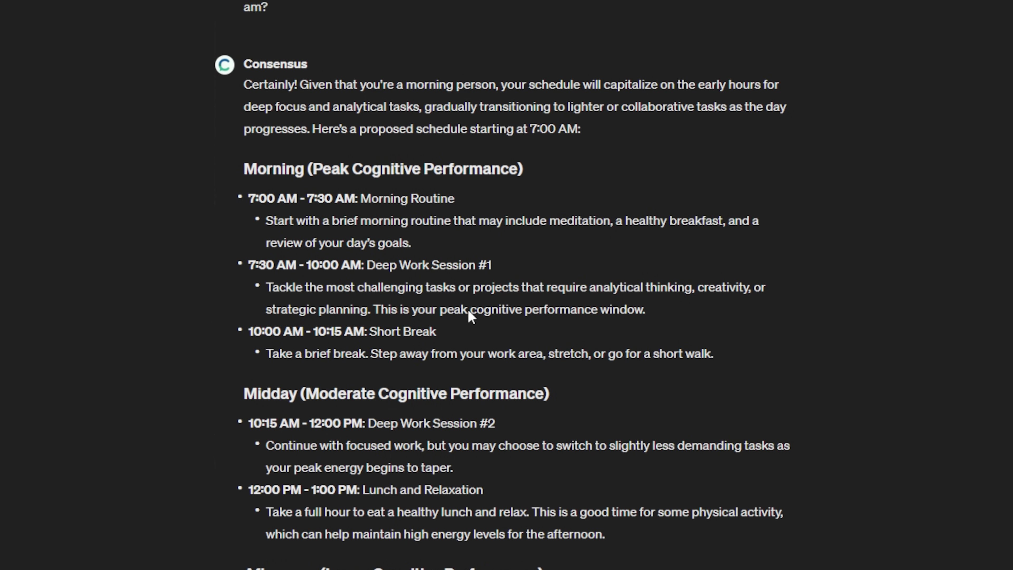
scroll(606, 314, down, 15)
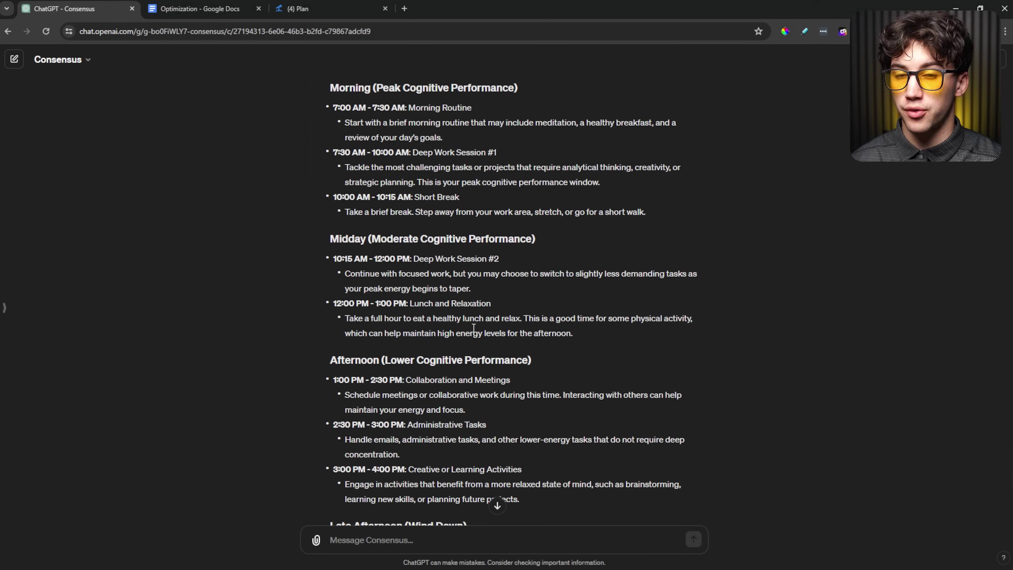
Look over the Optimization notes from Needs Improvement to Work Hours, then go to the new ChatGPT 4 chat
click(197, 11)
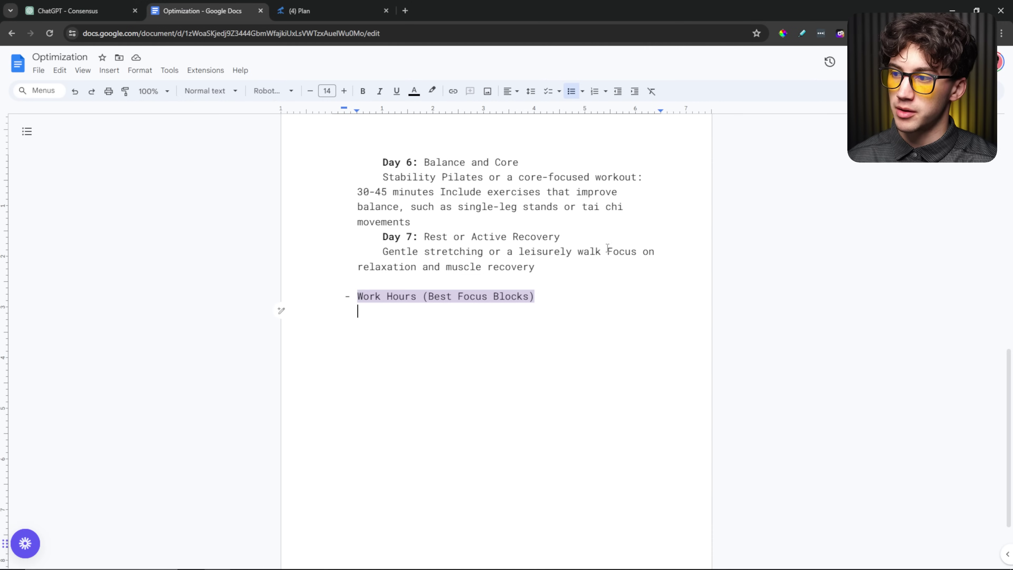
scroll(392, 311, up, 10)
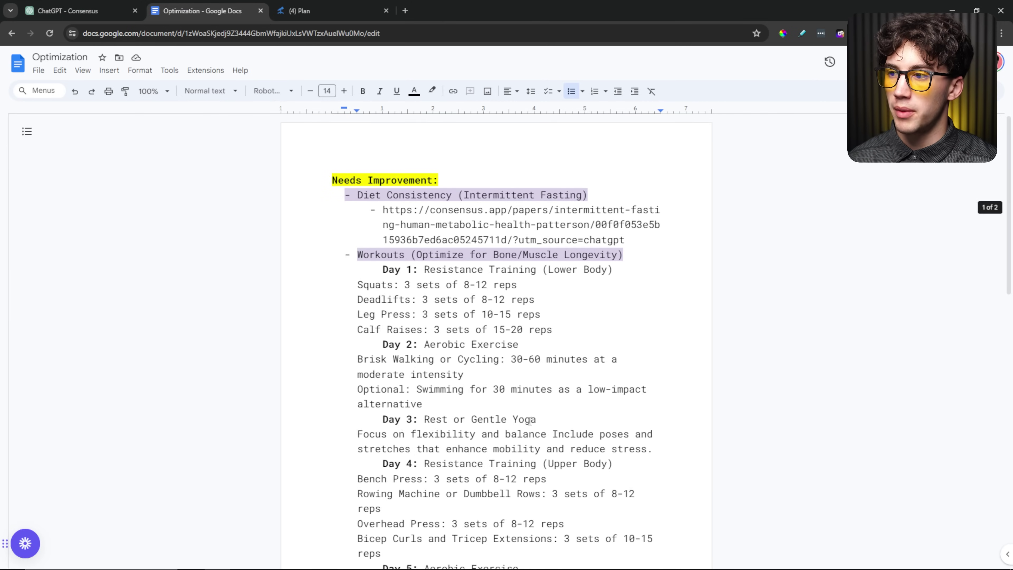
scroll(484, 352, down, 10)
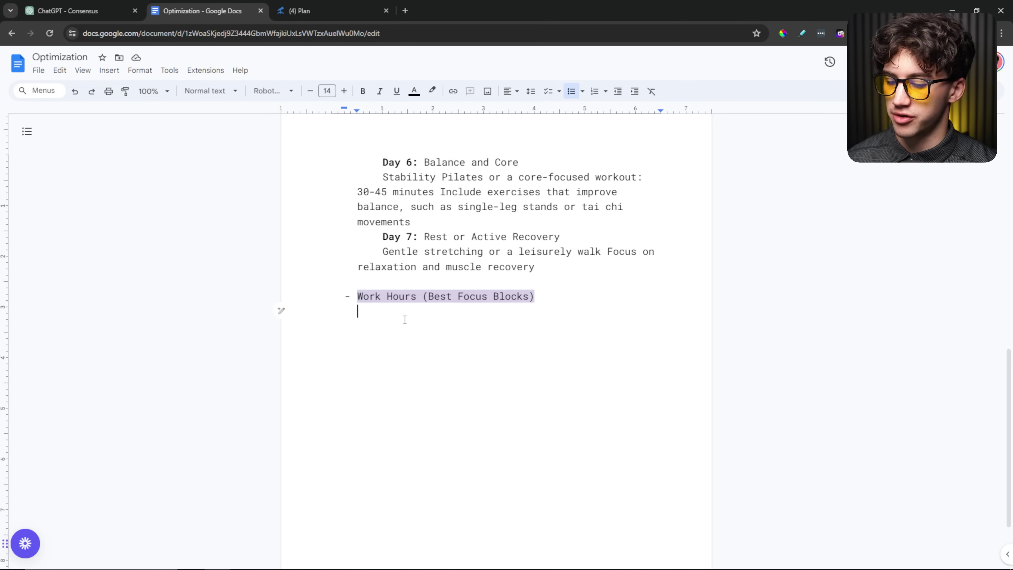
key(ctrl+shift+Tab)
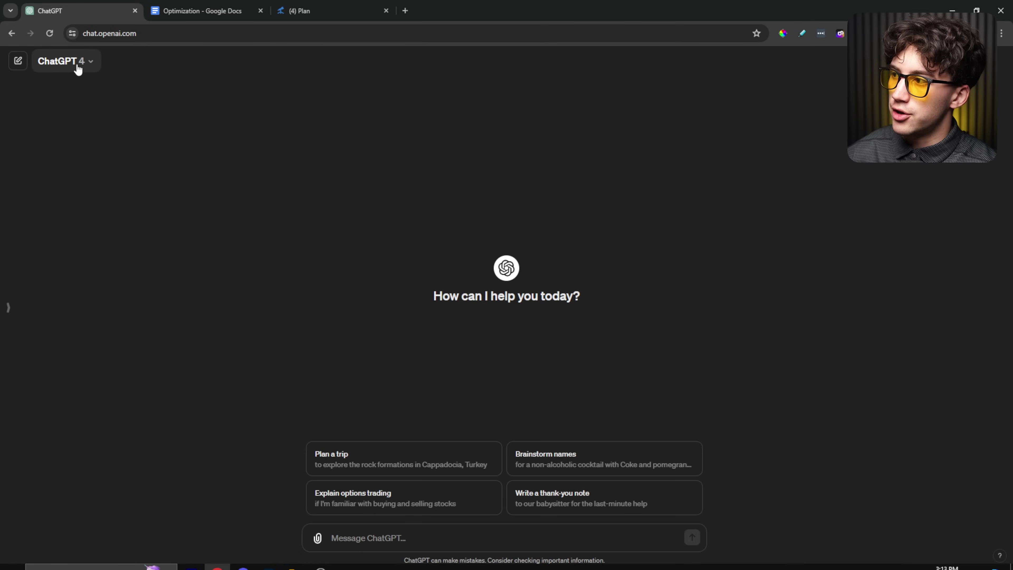
Copy the Optimization plan text from Diet Consistency through the evening leisure section
click(232, 12)
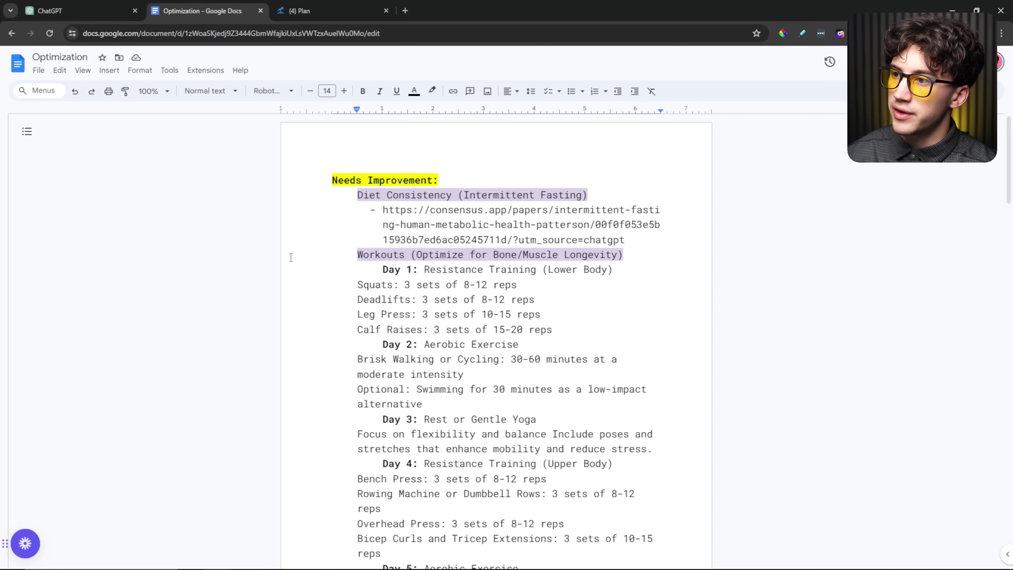
drag(357, 193, 491, 518)
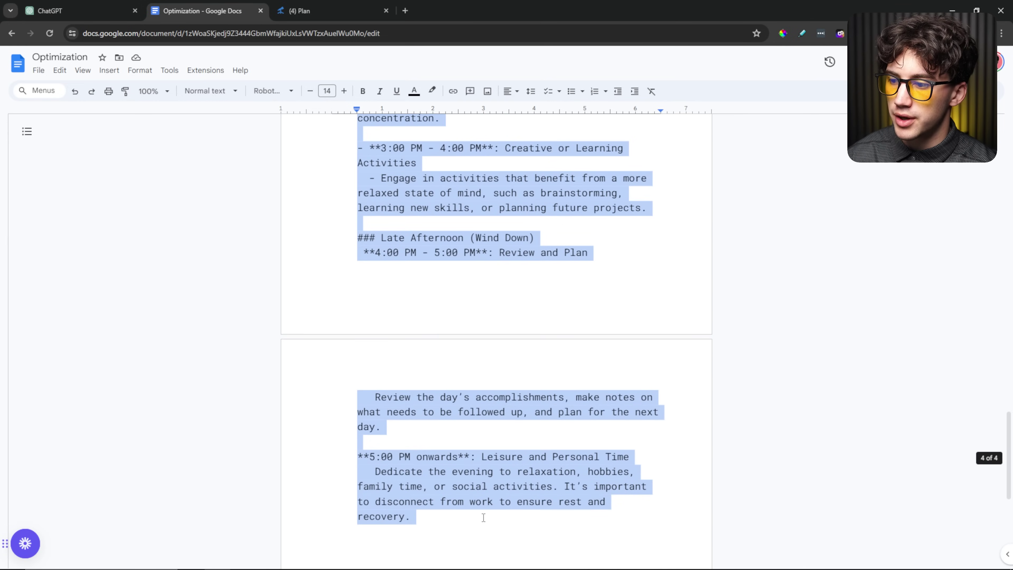
scroll(476, 437, up, 20)
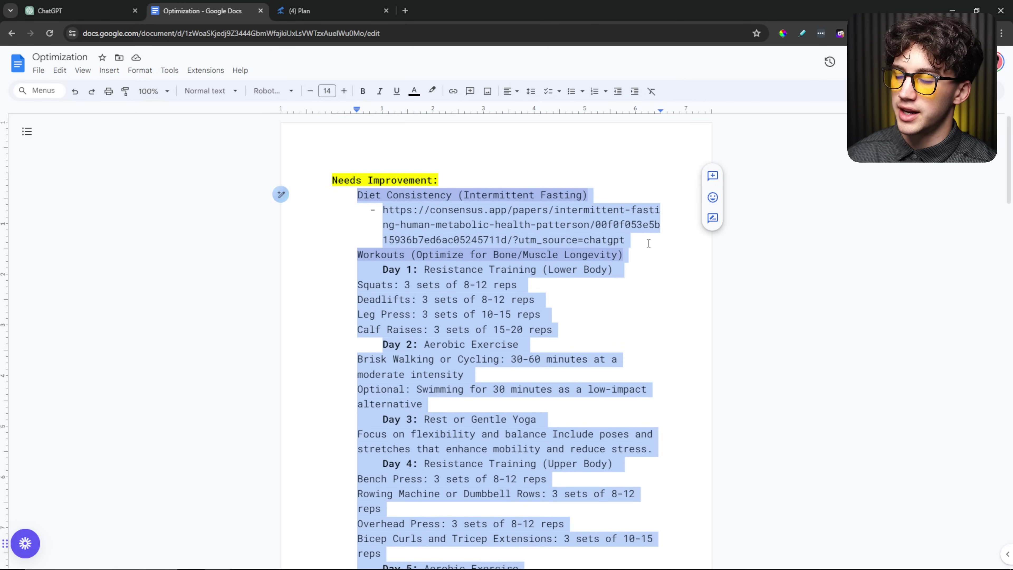
click(638, 241)
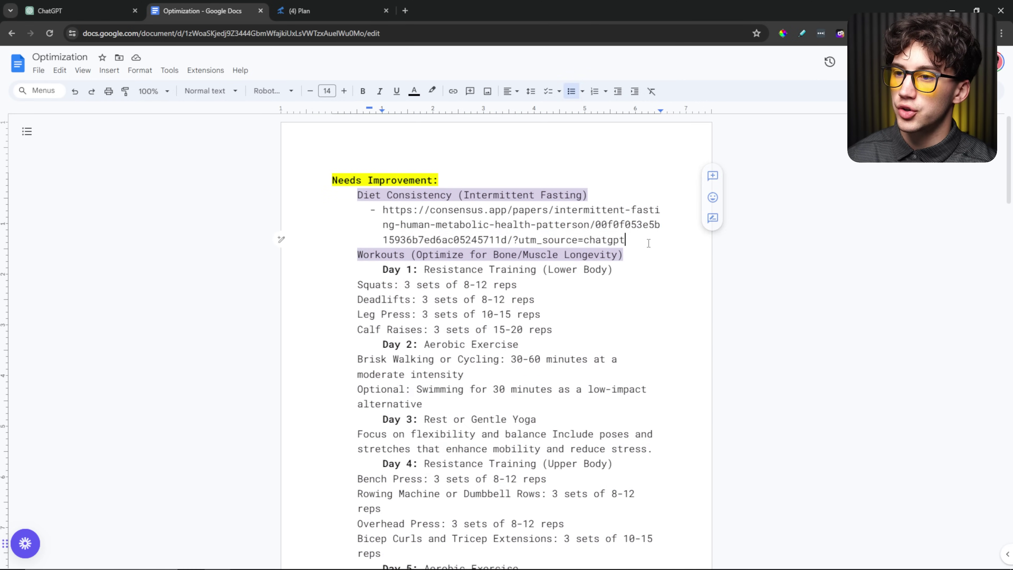
Paste the copied diet, workout and work-hours plan into the new ChatGPT message in full screen
click(82, 4)
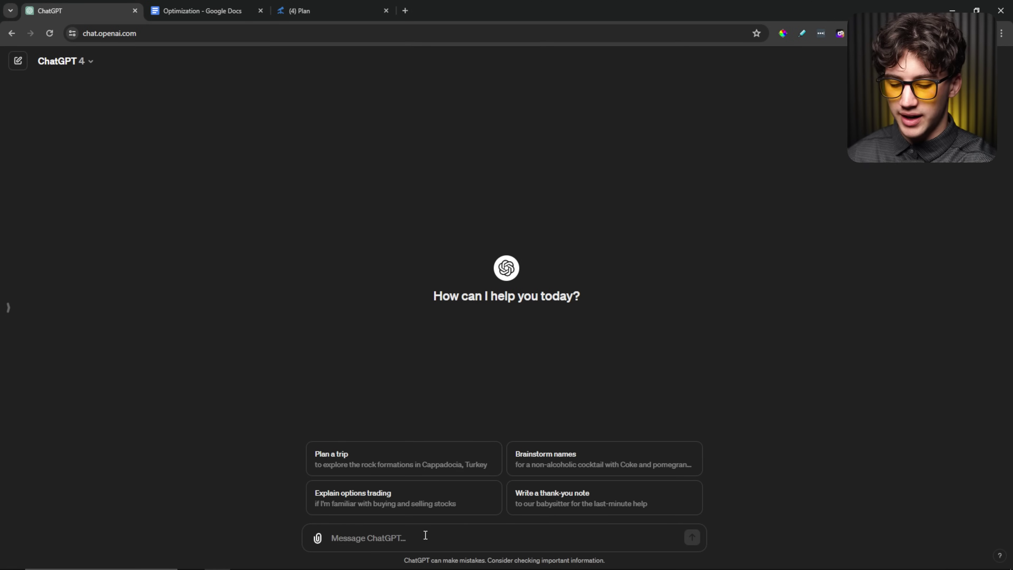
key(F11)
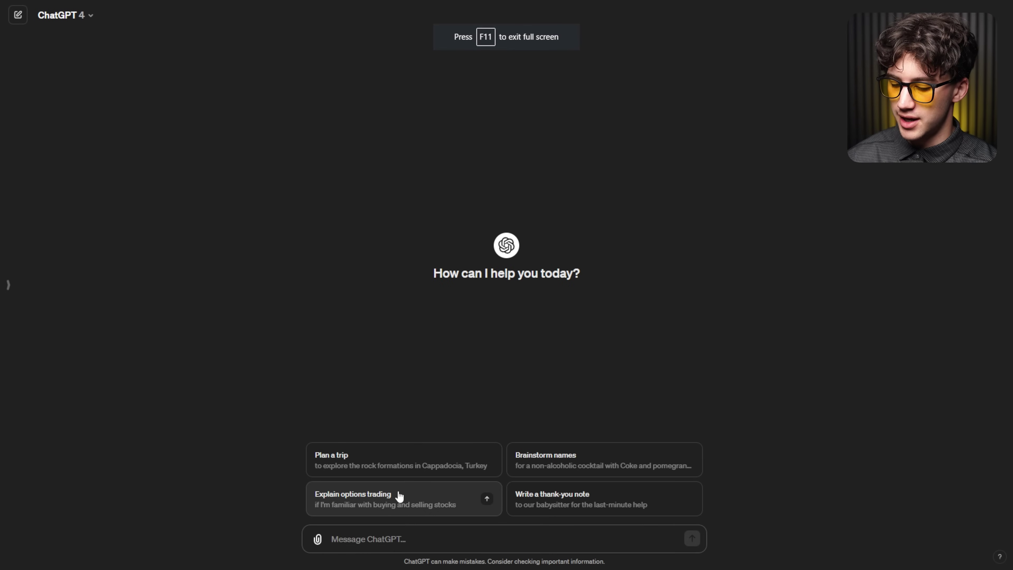
key(ctrl+v)
scroll(459, 482, up, 10)
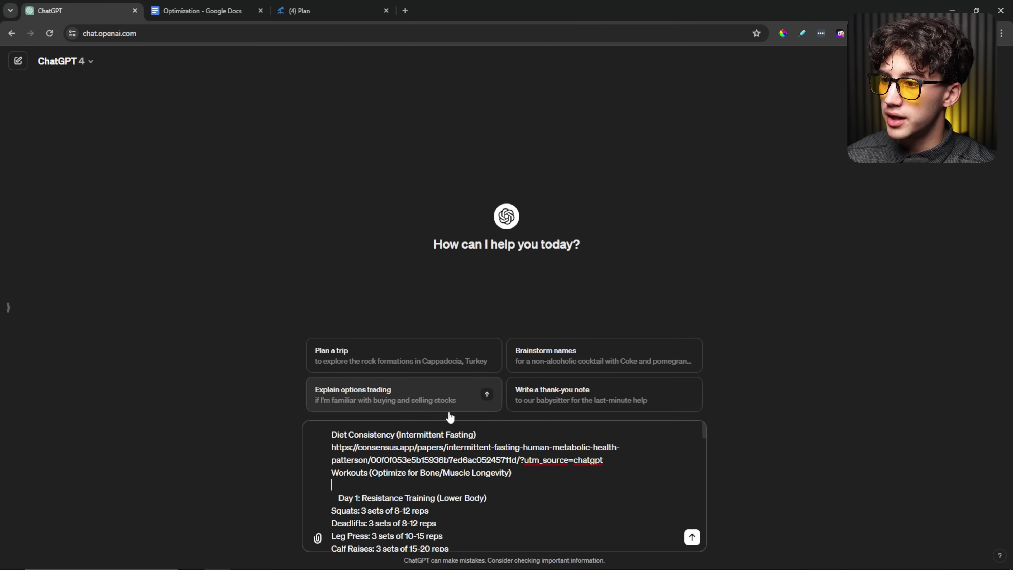
Delete the Consensus study link from the prompt and remove the leftover blank line
mouse_move(332, 447)
mouse_down()
mouse_move(609, 485)
mouse_move(597, 460)
mouse_move(328, 447)
mouse_up()
key(BackSpace)
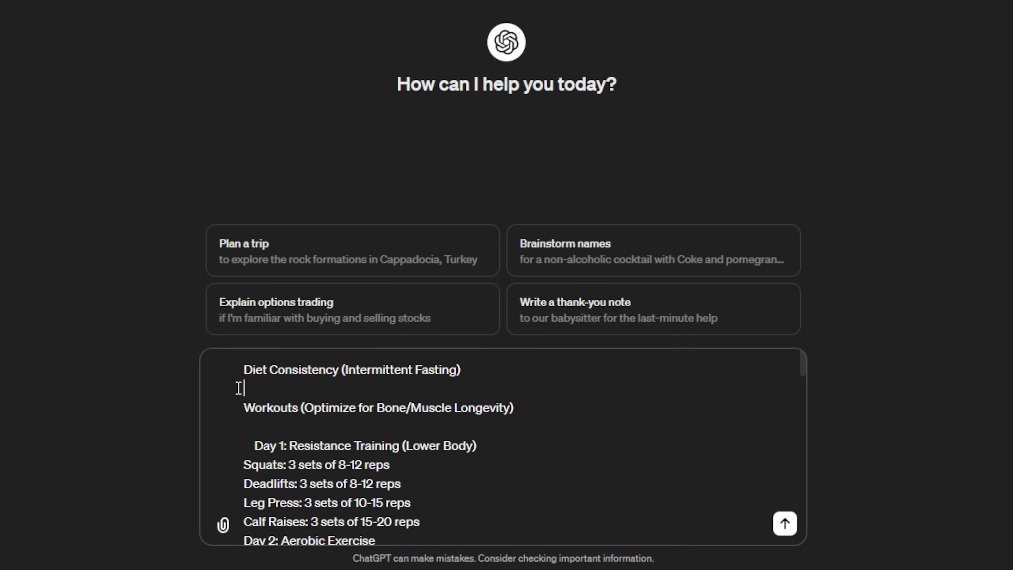
key(Return)
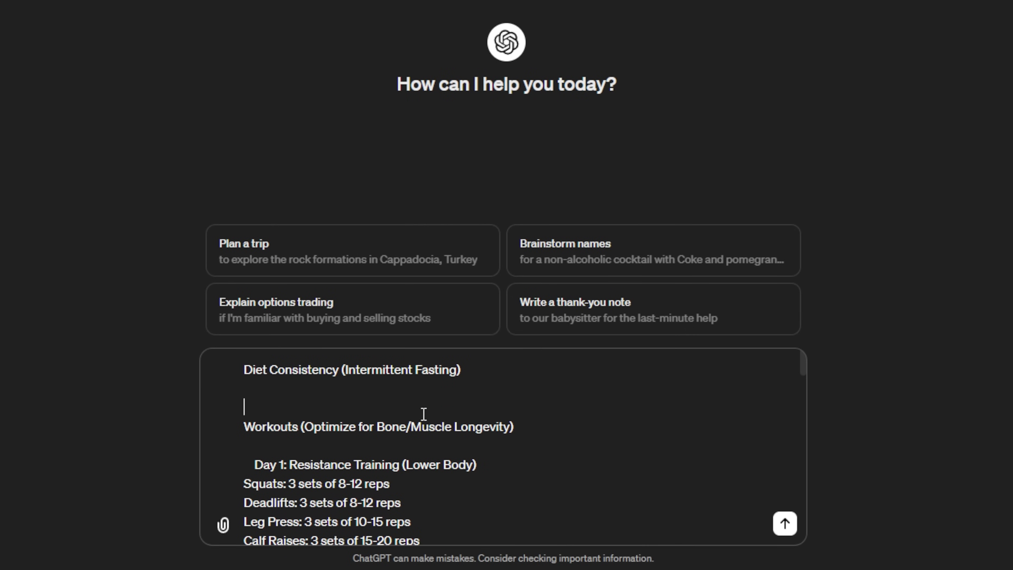
key(BackSpace)
scroll(436, 394, down, 10)
scroll(437, 393, up, 10)
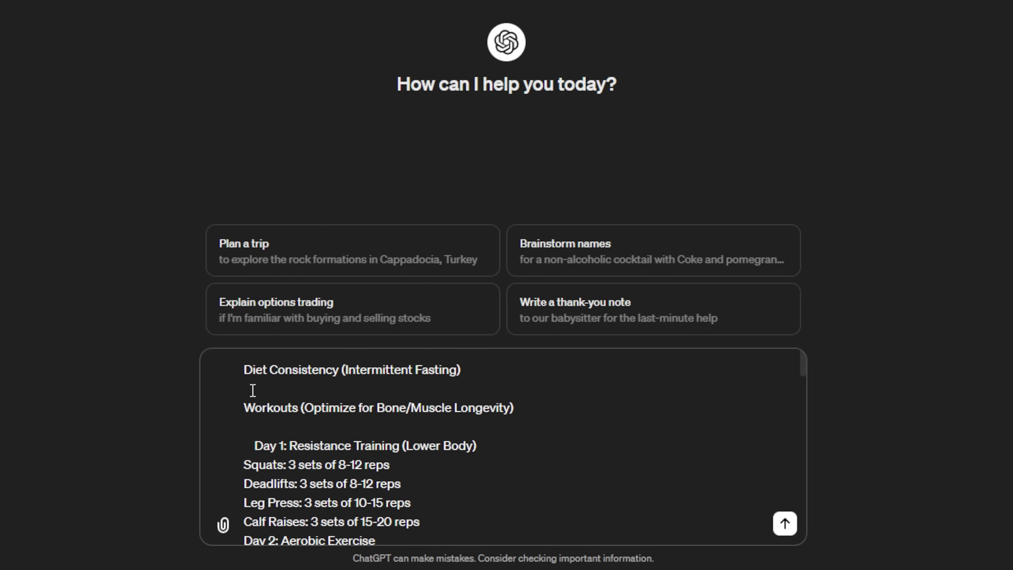
Number the Diet Consistency and Workouts lines as '1.)' and '2.)'
key(Up)
text(1.)
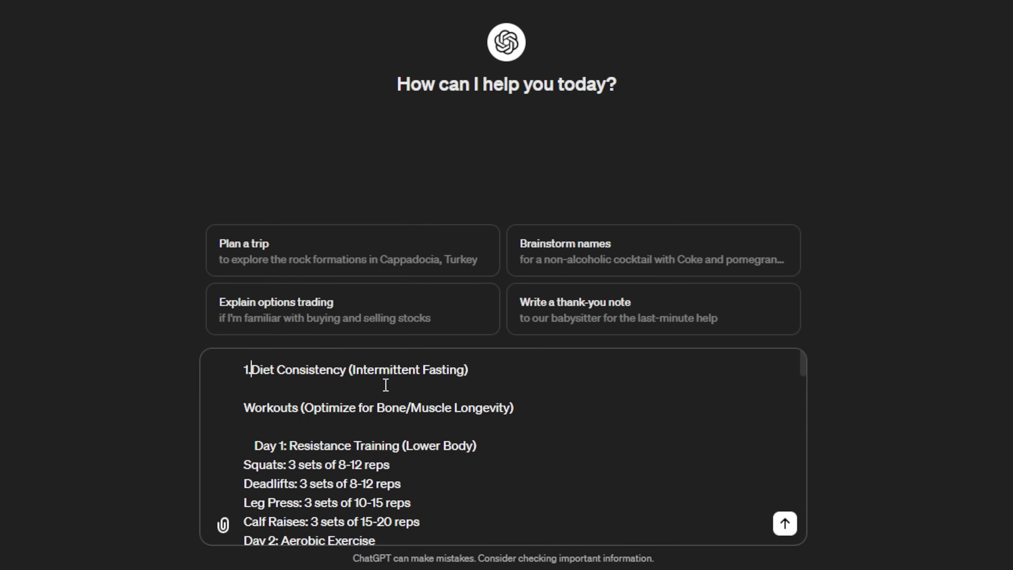
text())
click(245, 403)
text(2)
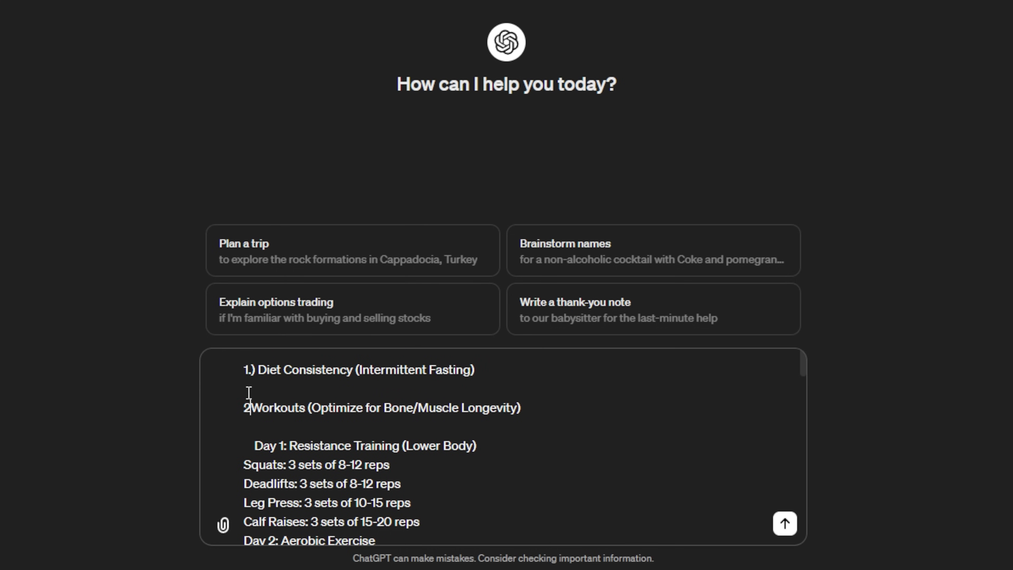
text(.))
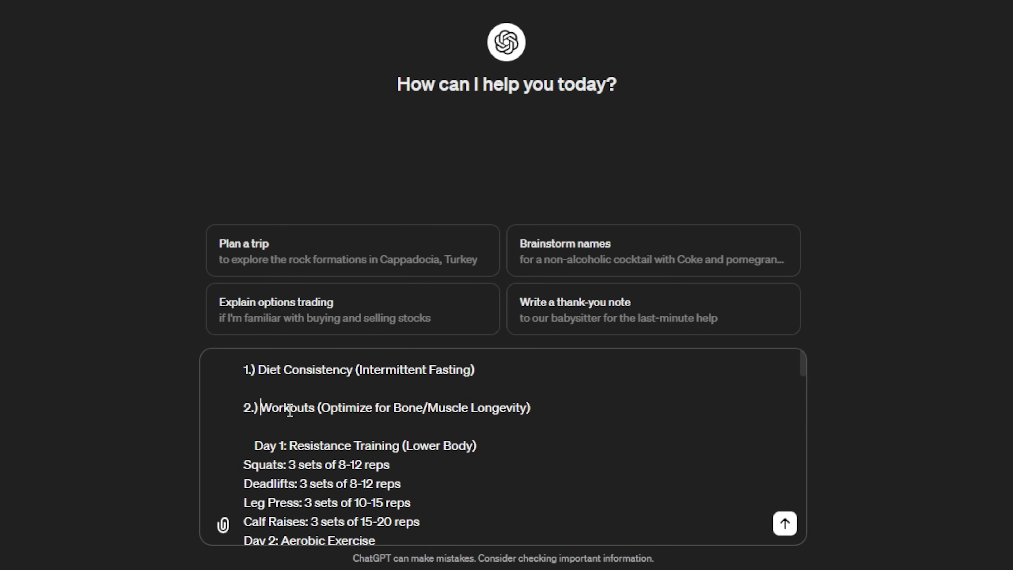
scroll(290, 409, down, 10)
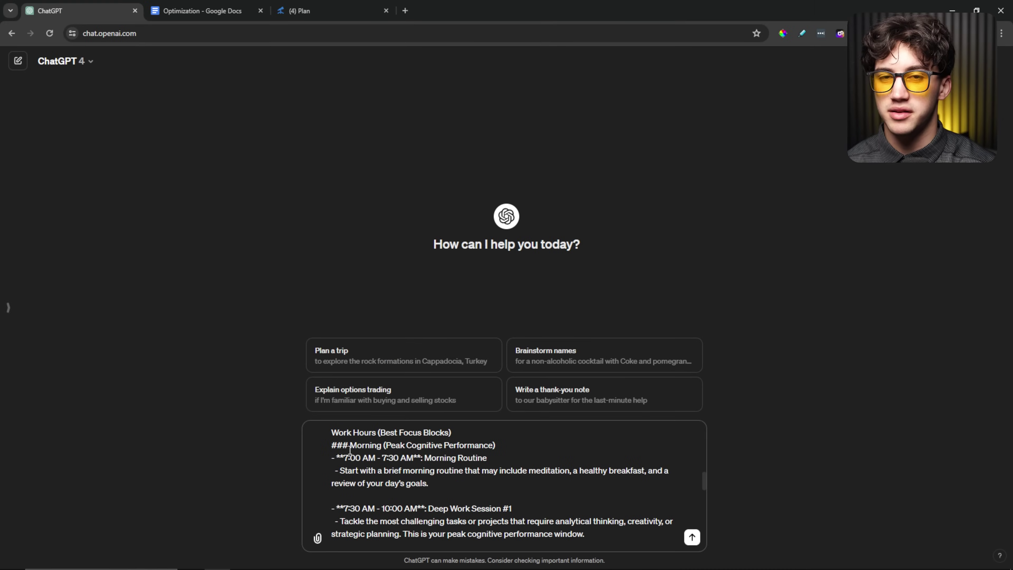
scroll(350, 449, up, 15)
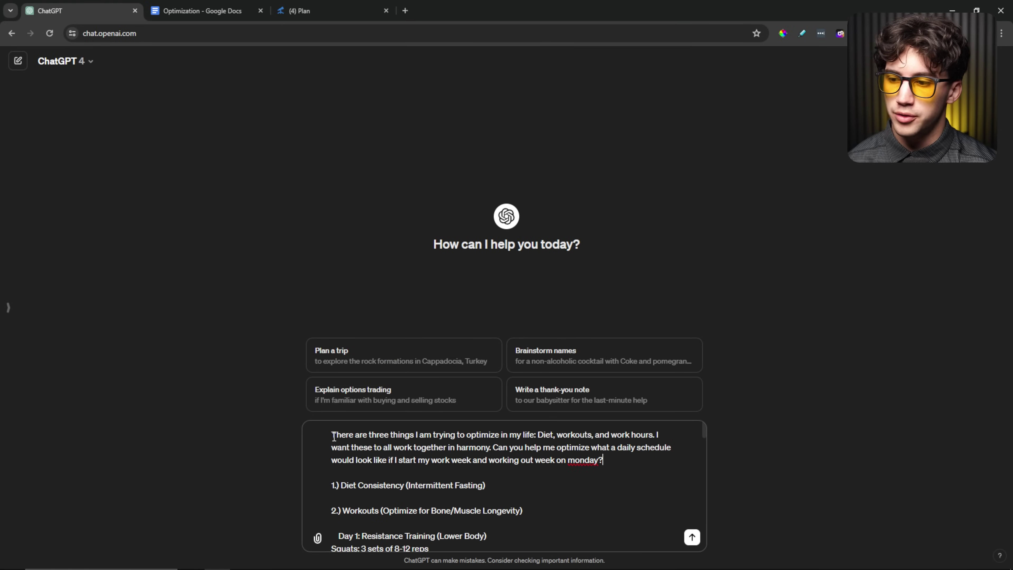
Review the prompt and capitalize 'monday' to 'Monday'
key(F11)
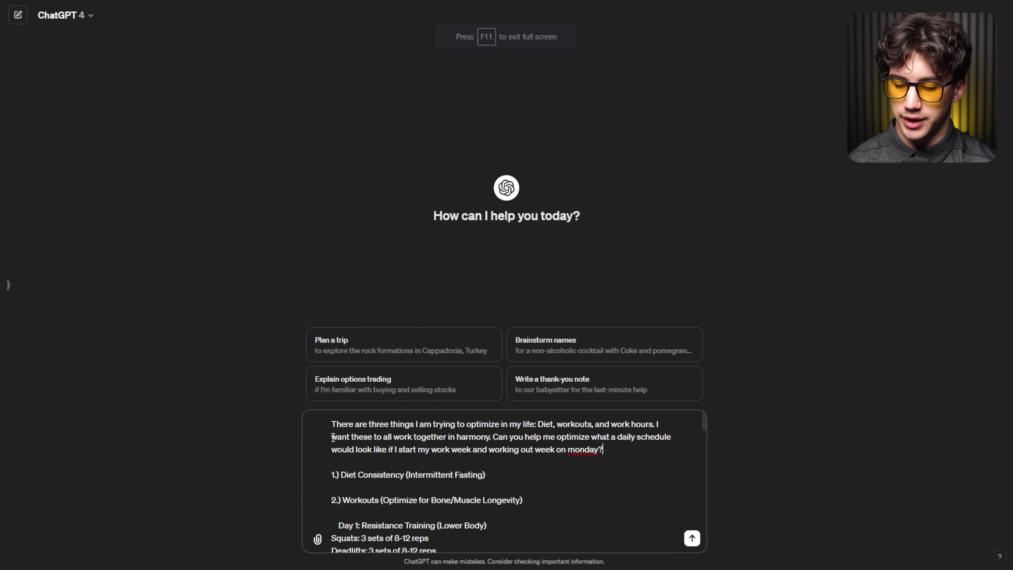
drag(332, 424, 420, 425)
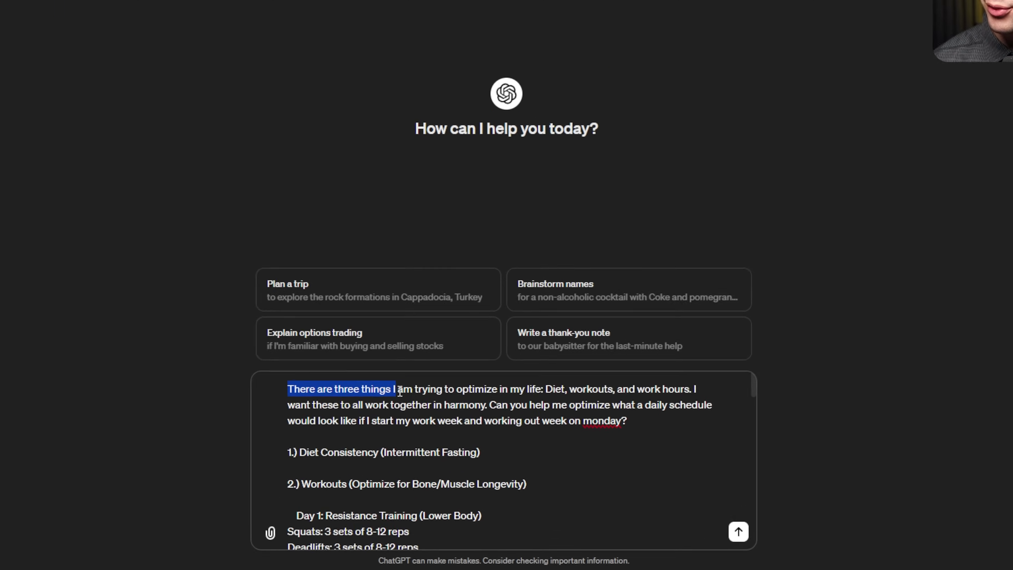
drag(399, 391, 584, 386)
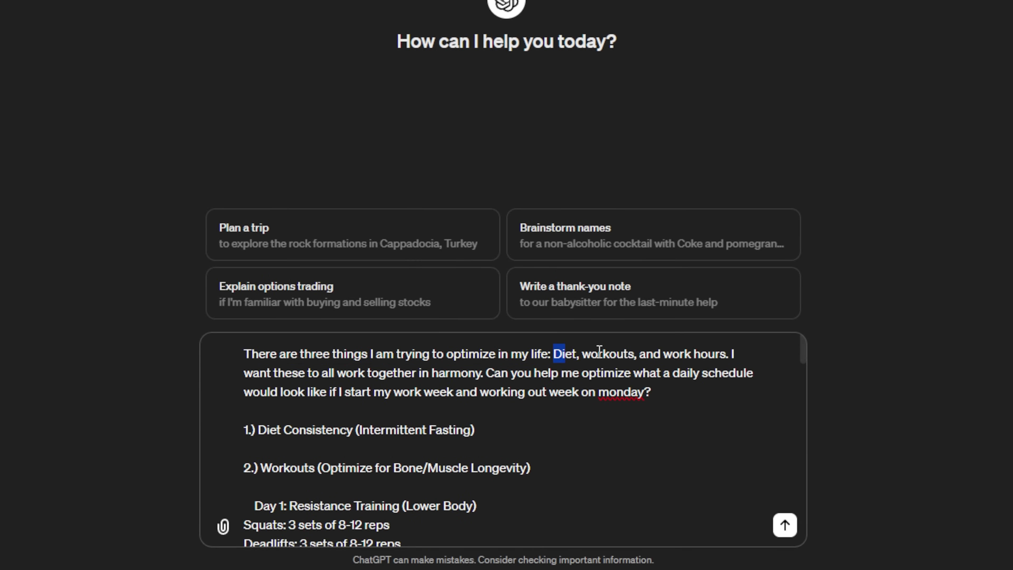
drag(610, 354, 702, 353)
drag(244, 372, 744, 373)
drag(253, 391, 649, 391)
click(610, 393)
key(BackSpace)
text(M)
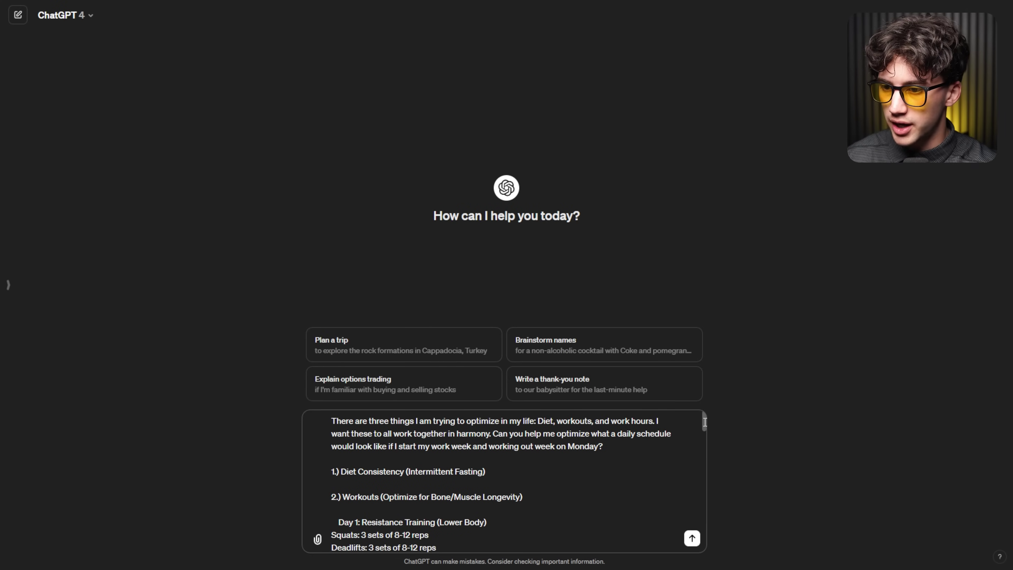
mouse_move(705, 423)
mouse_down()
mouse_move(705, 549)
mouse_move(715, 417)
mouse_up()
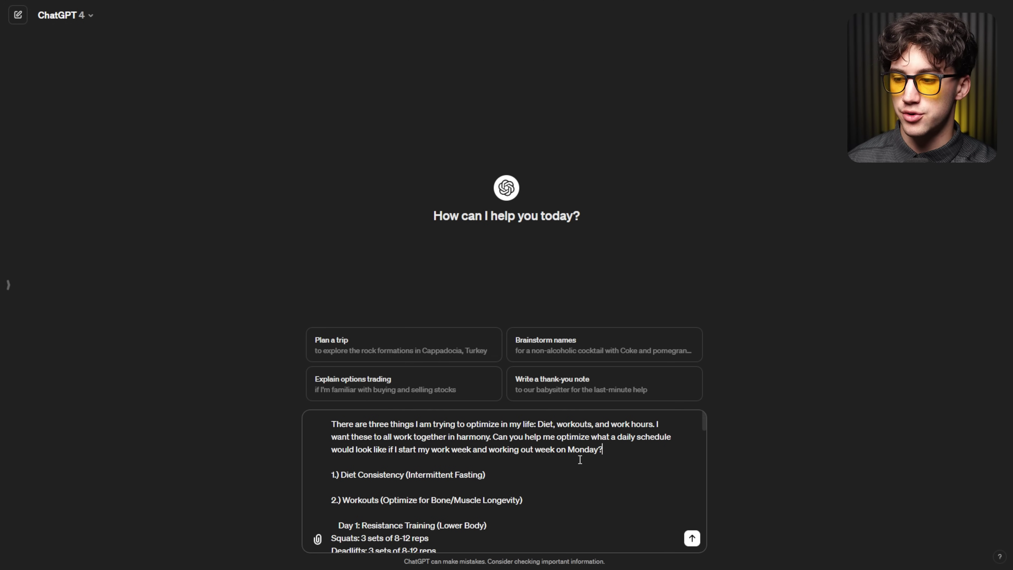
Send the prompt and read the Monday-to-Sunday schedule, starting with Monday's 6:00 AM wake-up
key(Return)
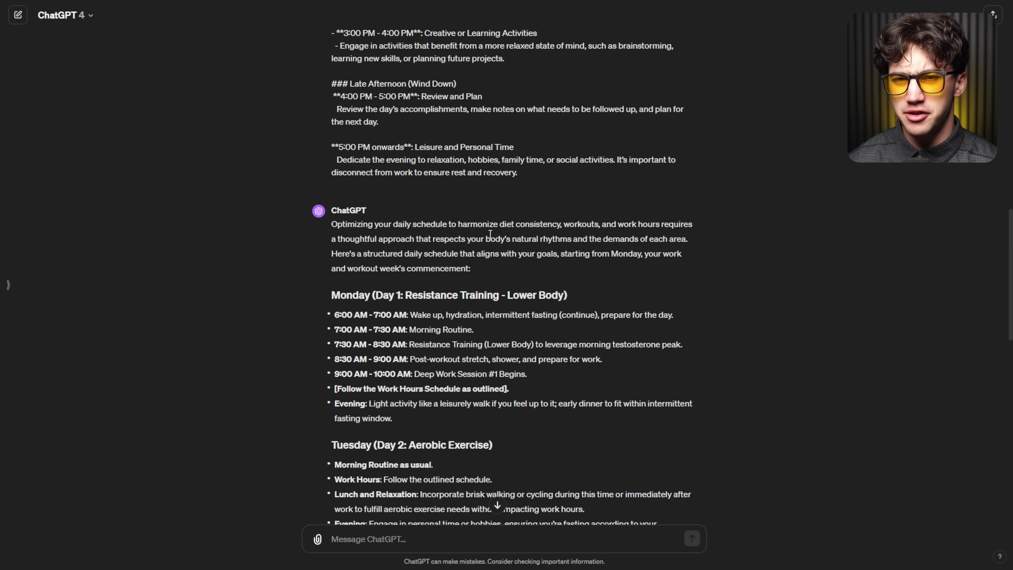
drag(1006, 278, 1007, 332)
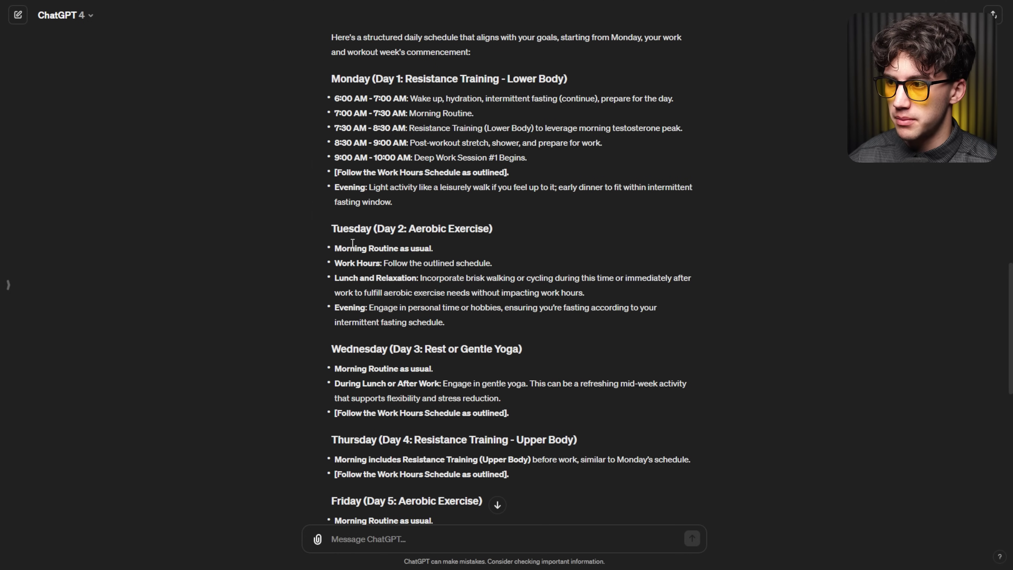
scroll(352, 340, down, 4)
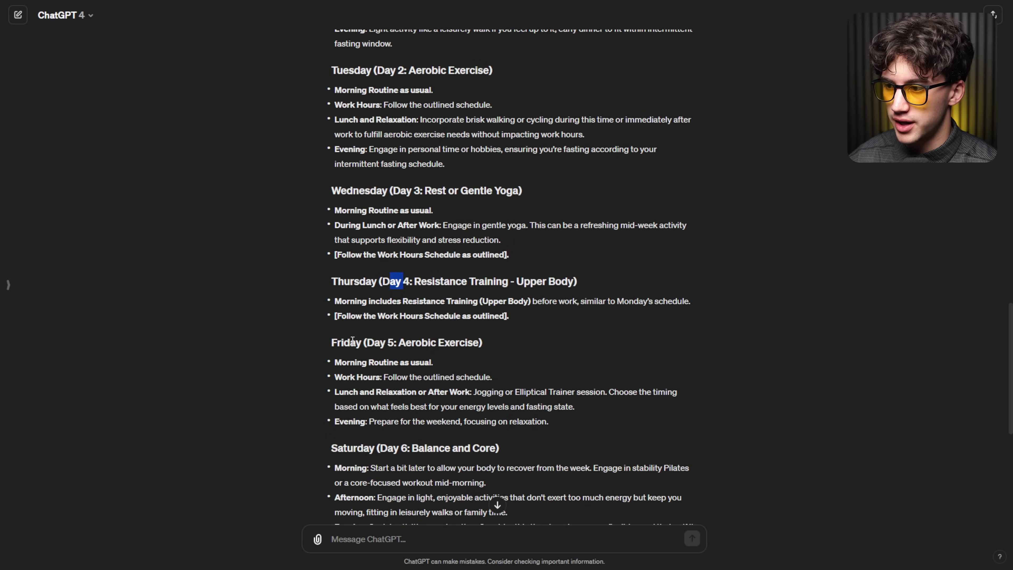
scroll(353, 340, down, 4)
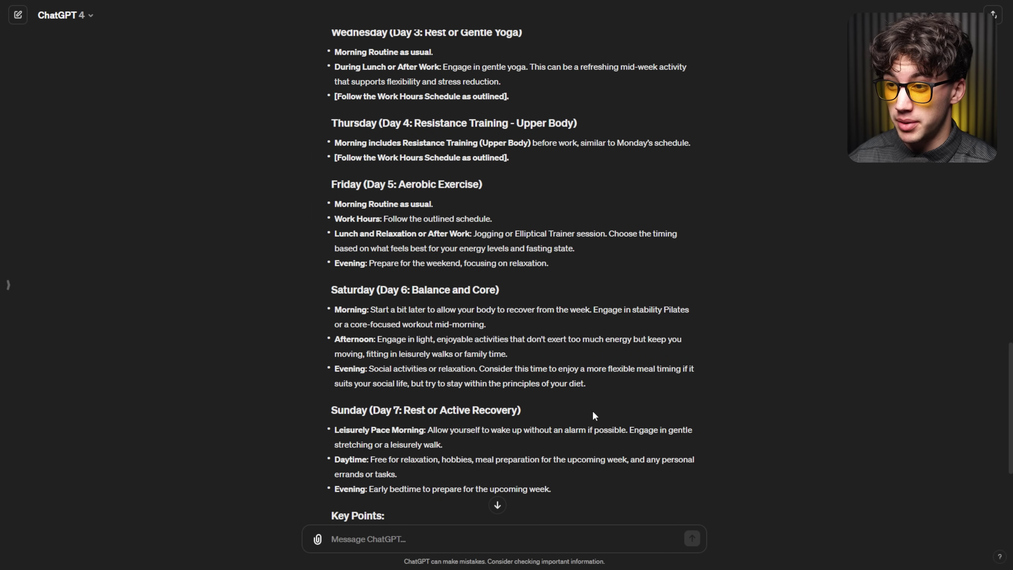
scroll(593, 410, up, 12)
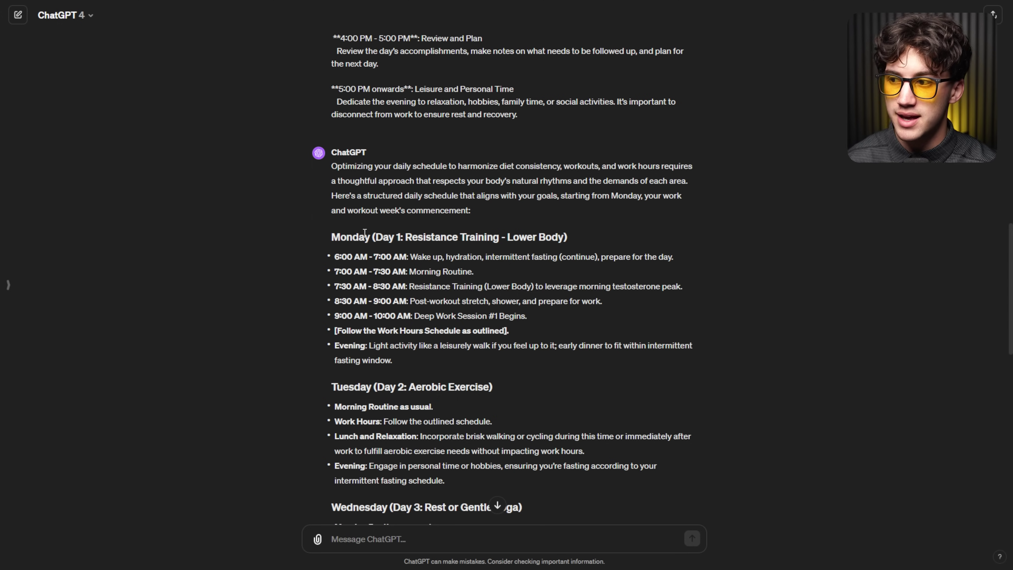
drag(331, 237, 620, 236)
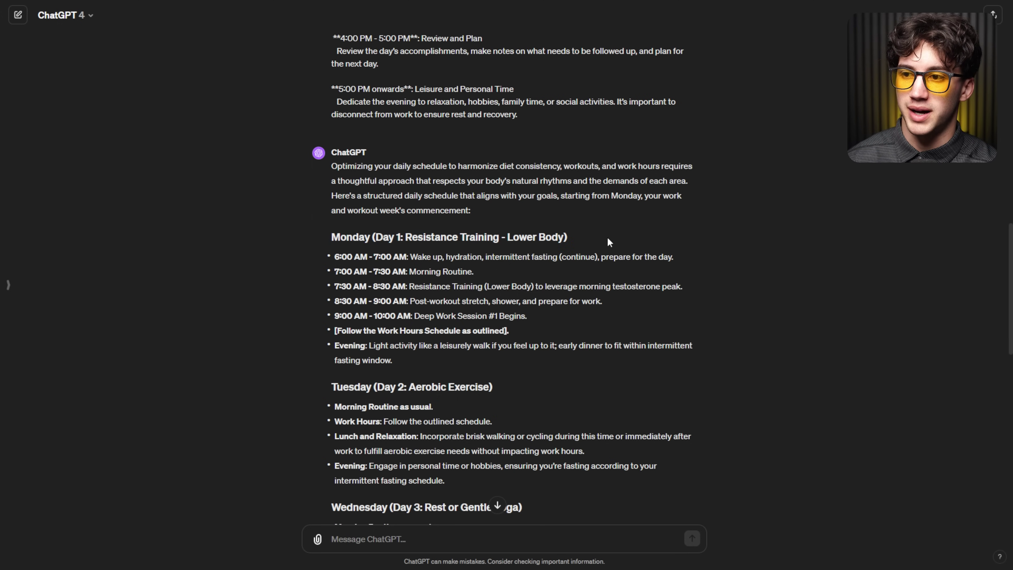
scroll(511, 314, up, 20)
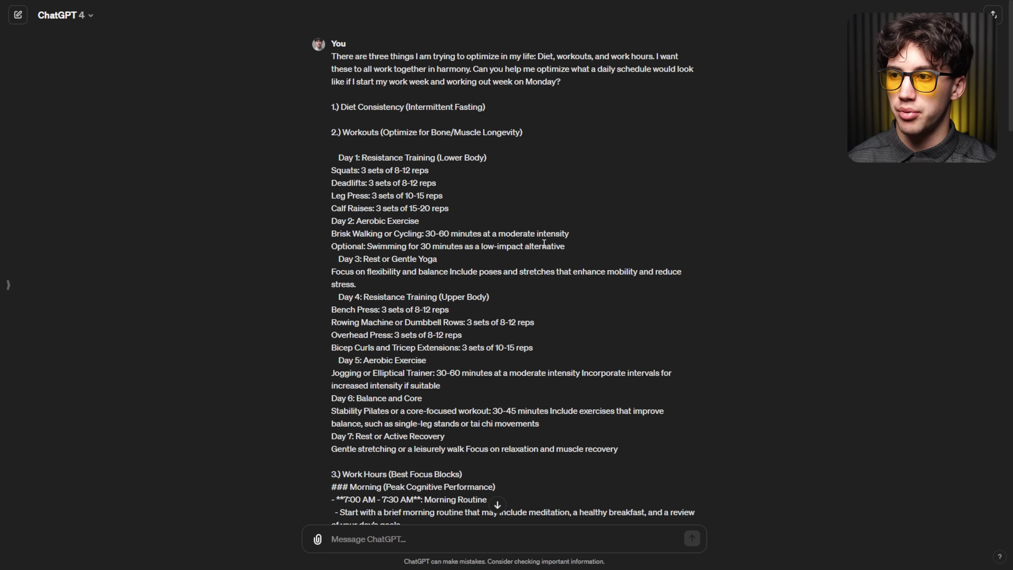
scroll(353, 183, down, 18)
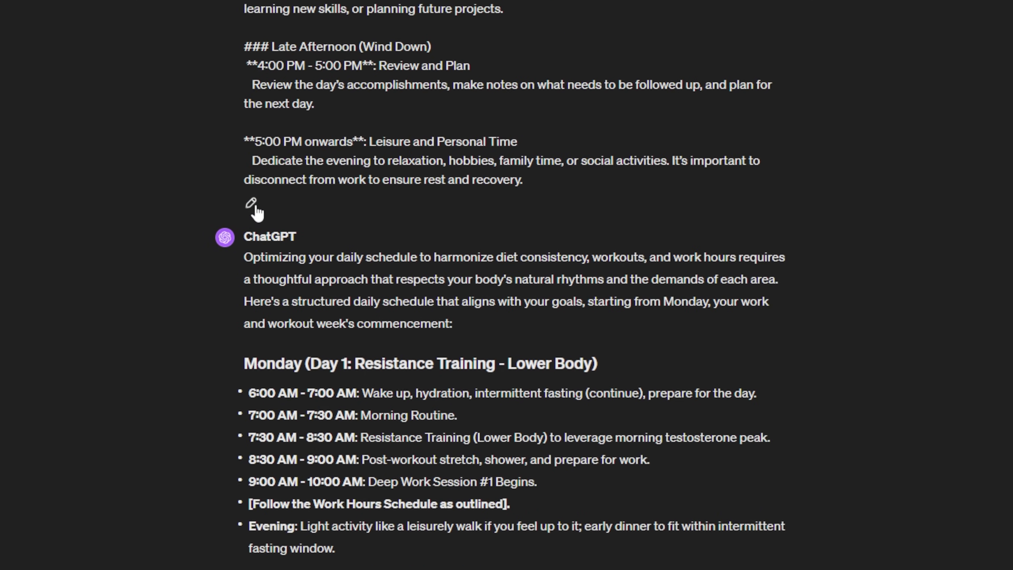
Paste 'Only complete what Monday's schedule would look like in-depth.' into the earlier prompt and place the caret after it
click(251, 204)
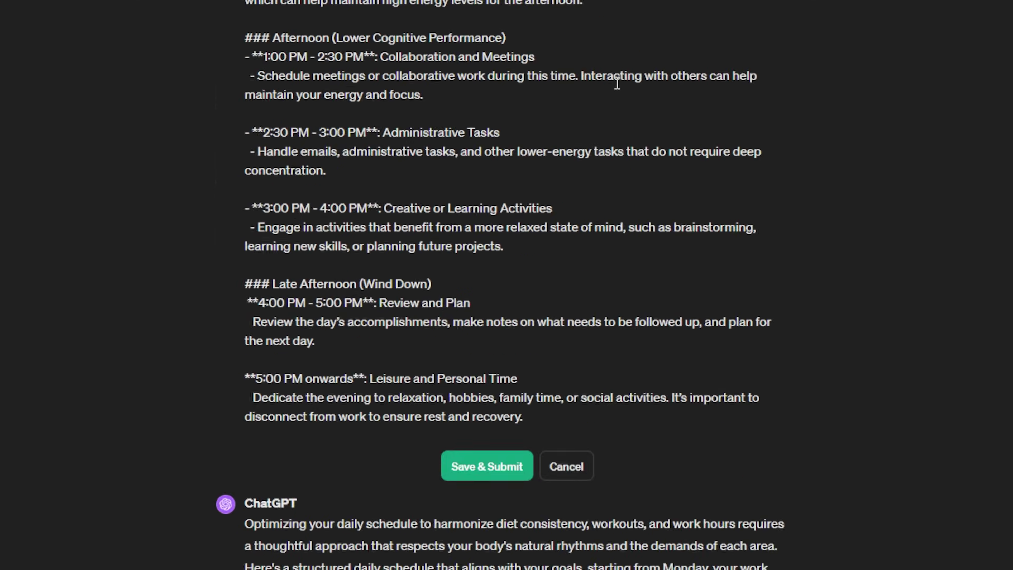
scroll(580, 152, up, 3)
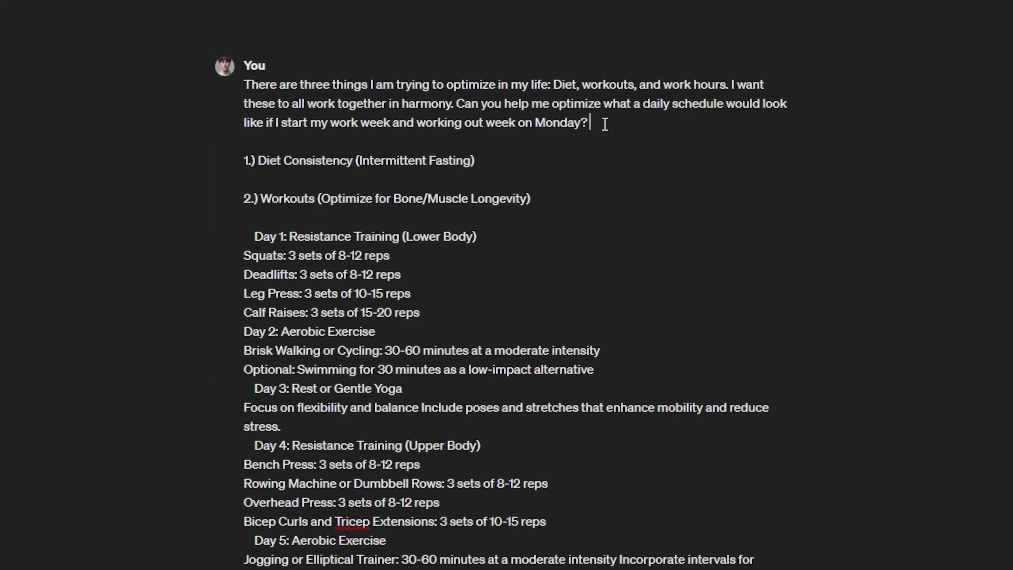
text(Only complete what Monday's schedule would look like in-depth.)
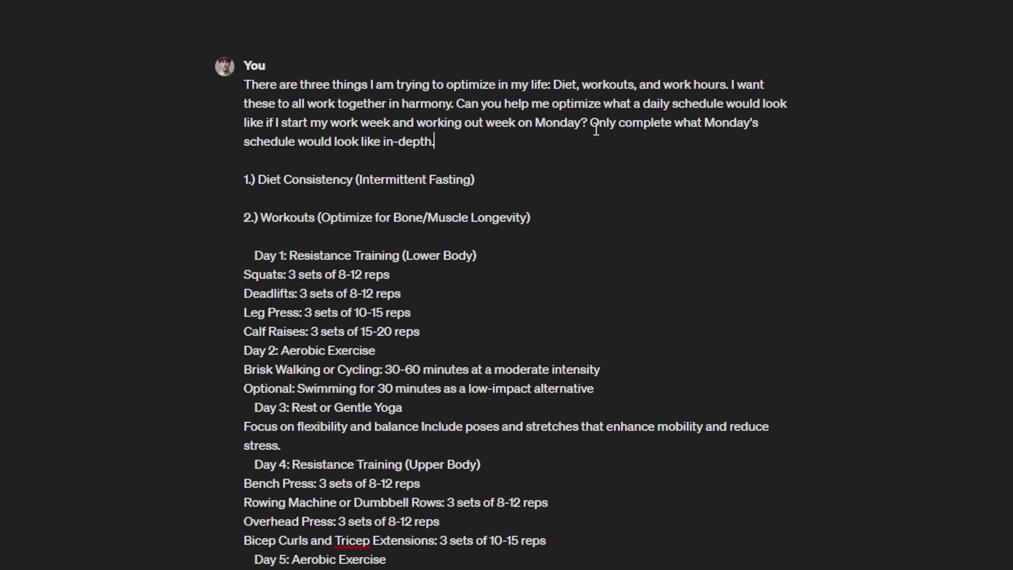
scroll(697, 230, down, 15)
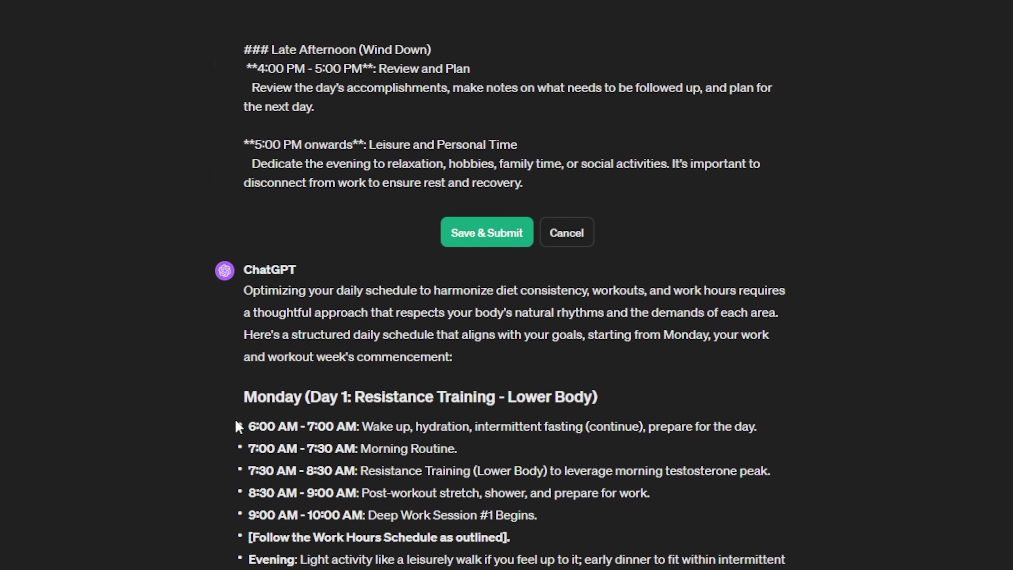
scroll(360, 563, down, 4)
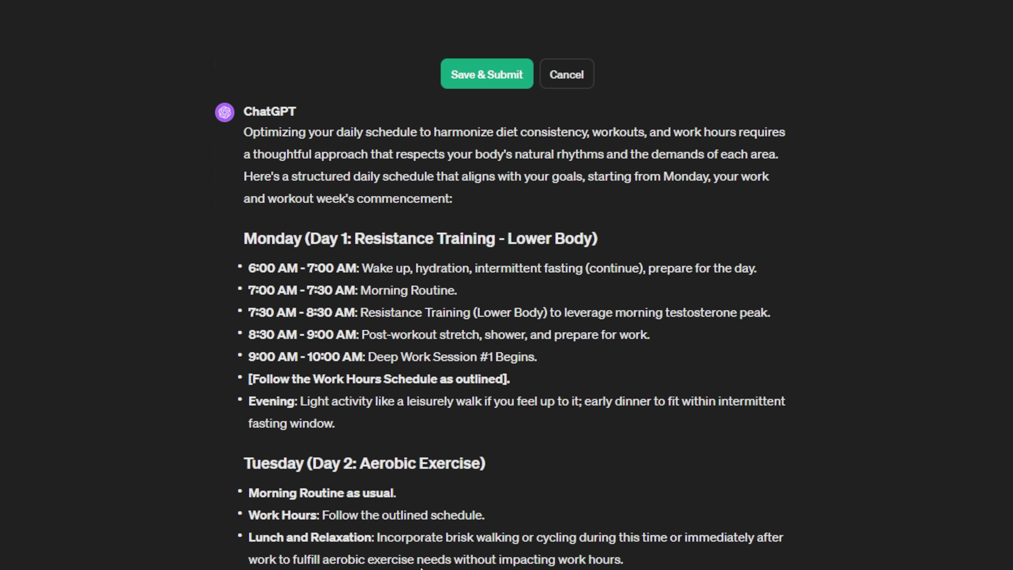
scroll(514, 303, up, 15)
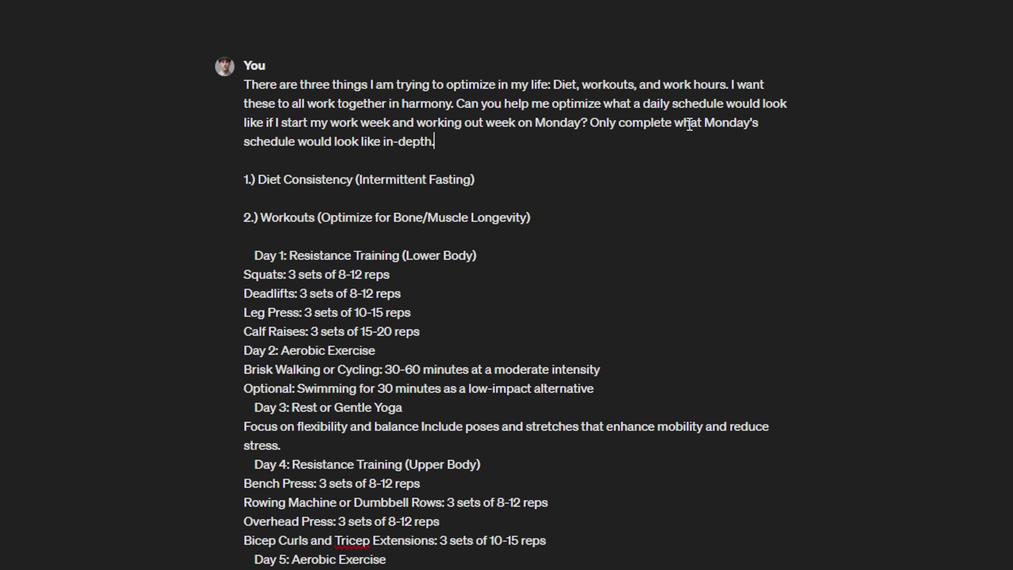
drag(611, 124, 753, 123)
drag(288, 141, 452, 143)
click(459, 142)
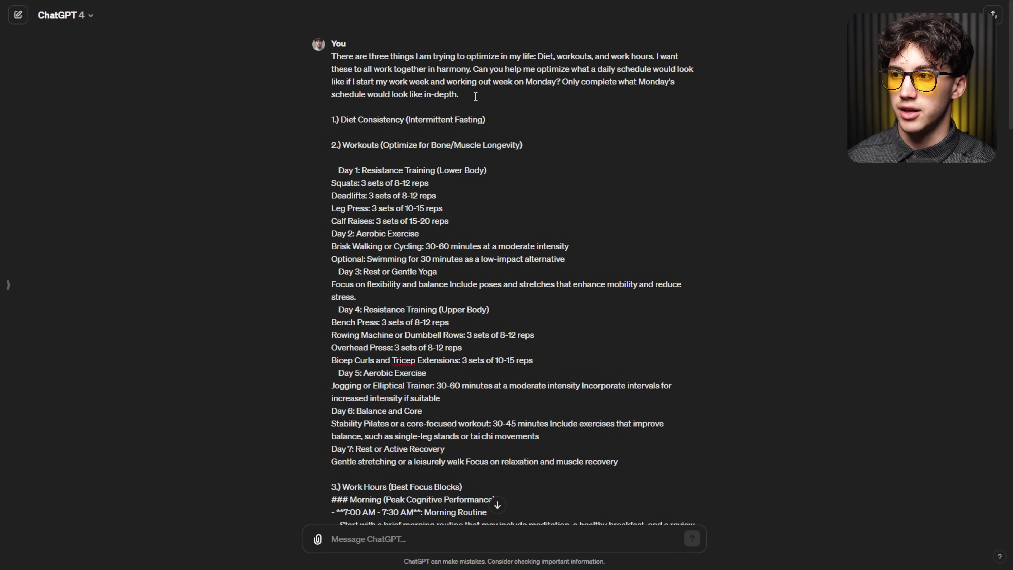
Add a new line after 'in-depth.' and resubmit the edited prompt
key(Return)
scroll(479, 160, down, 15)
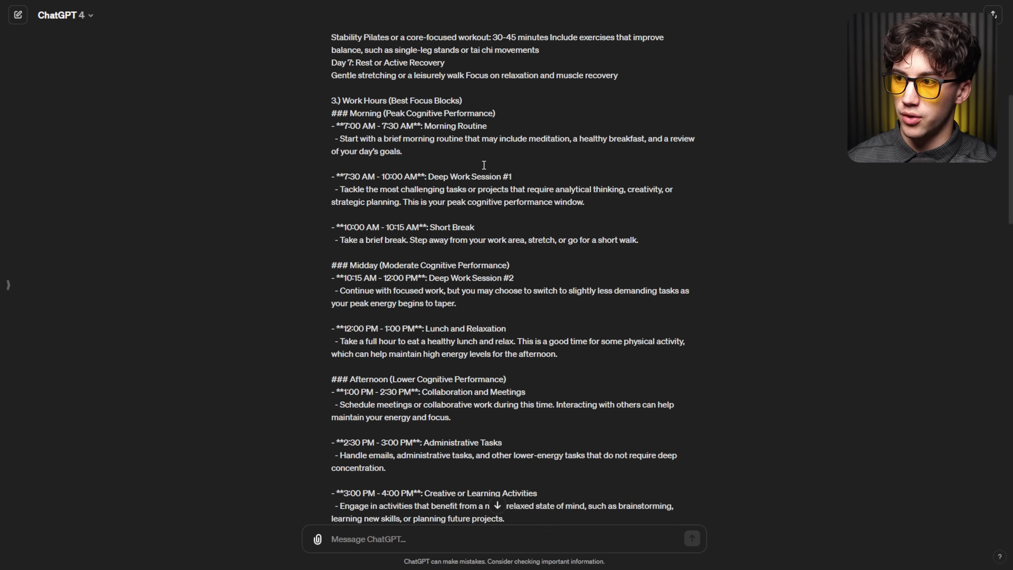
scroll(485, 222, up, 4)
click(491, 256)
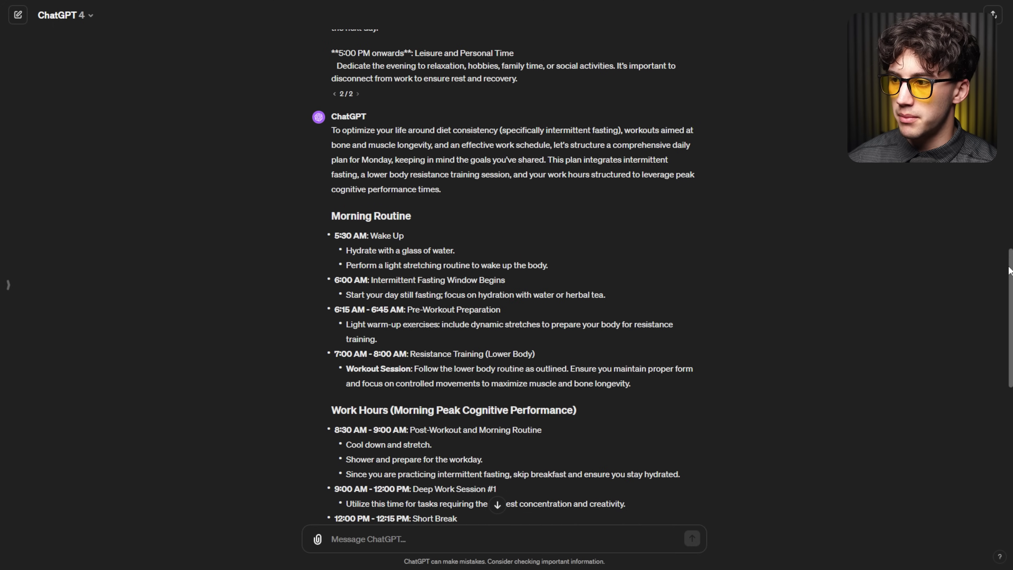
Read through the regenerated Monday schedule, from Morning Routine to Evening Routine
drag(331, 121, 387, 122)
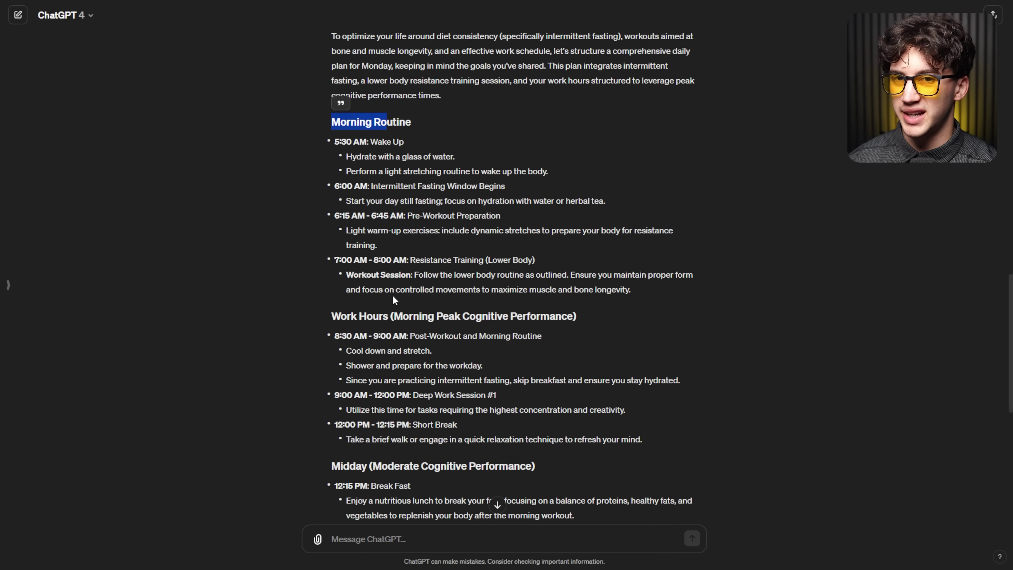
drag(331, 316, 405, 316)
scroll(405, 316, down, 4)
drag(332, 308, 406, 322)
scroll(370, 308, down, 3)
drag(331, 383, 395, 382)
scroll(479, 289, down, 4)
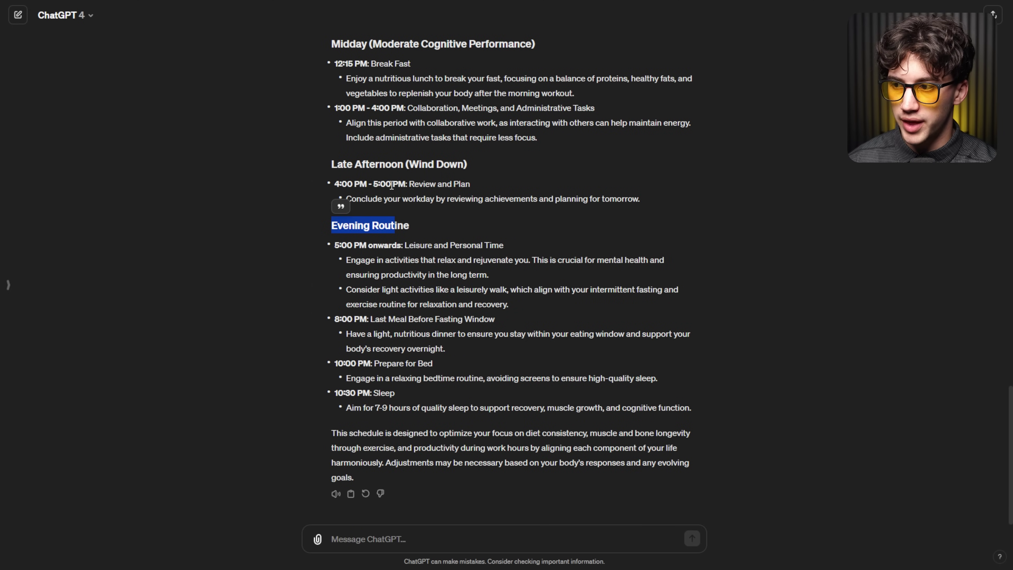
scroll(407, 339, up, 3)
click(539, 277)
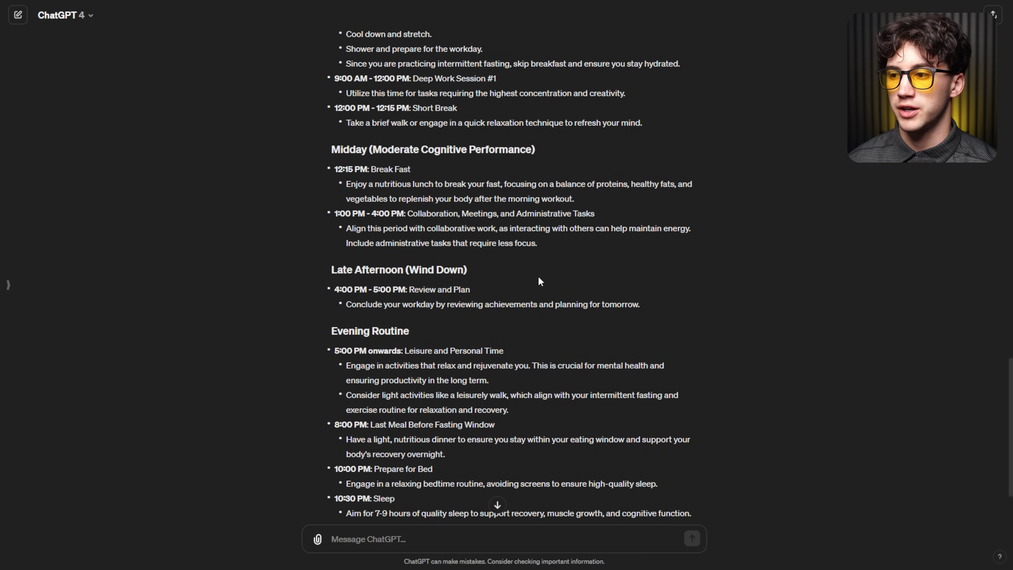
scroll(543, 273, down, 3)
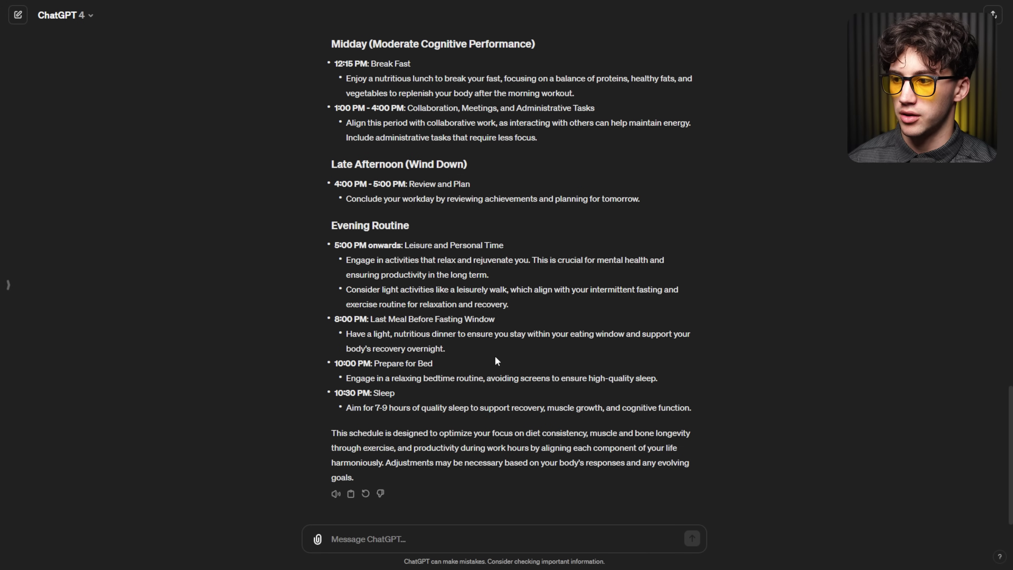
scroll(462, 372, up, 15)
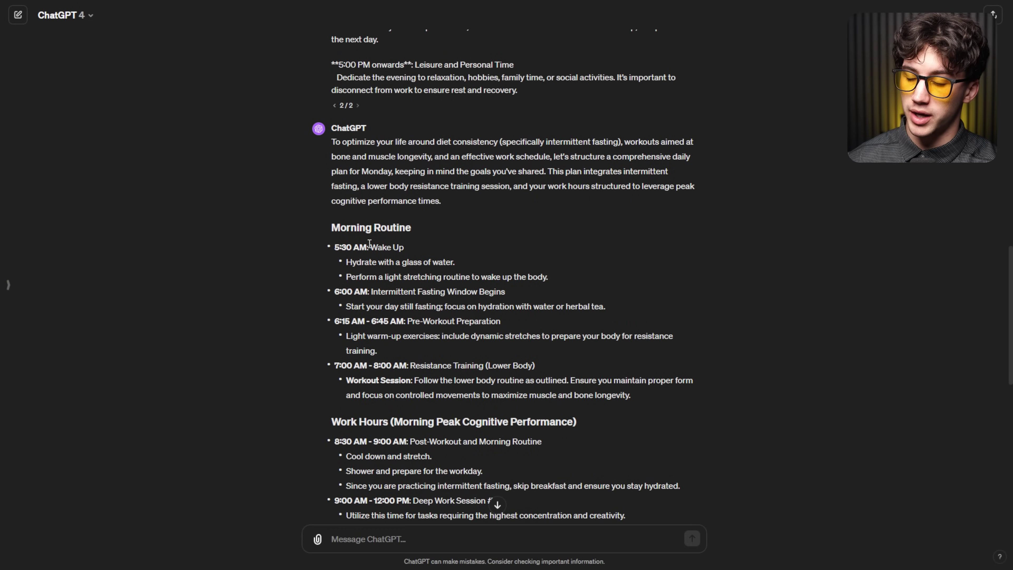
scroll(424, 299, down, 1)
drag(330, 88, 523, 349)
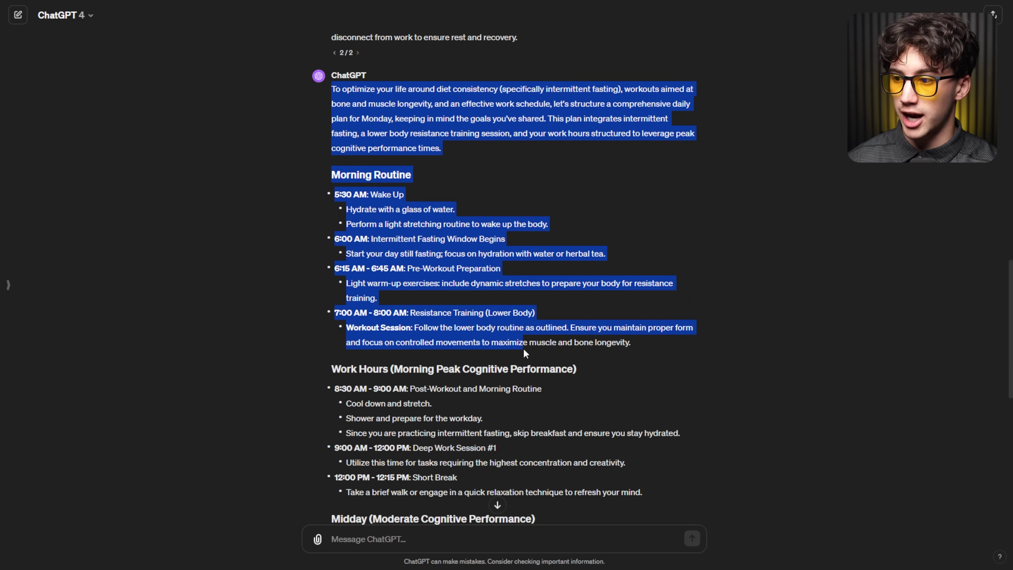
click(523, 349)
scroll(524, 349, down, 1)
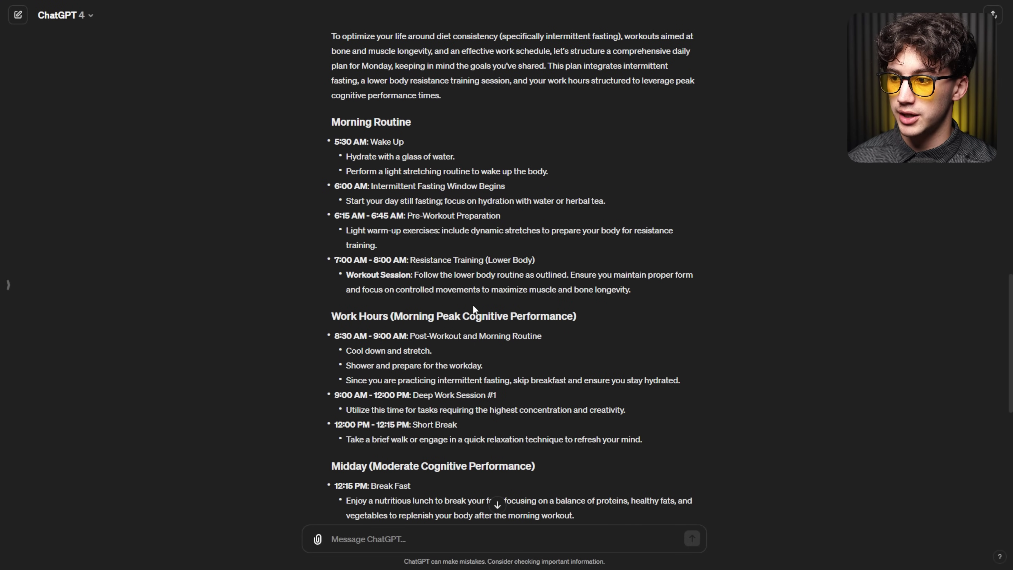
drag(391, 316, 597, 321)
click(597, 320)
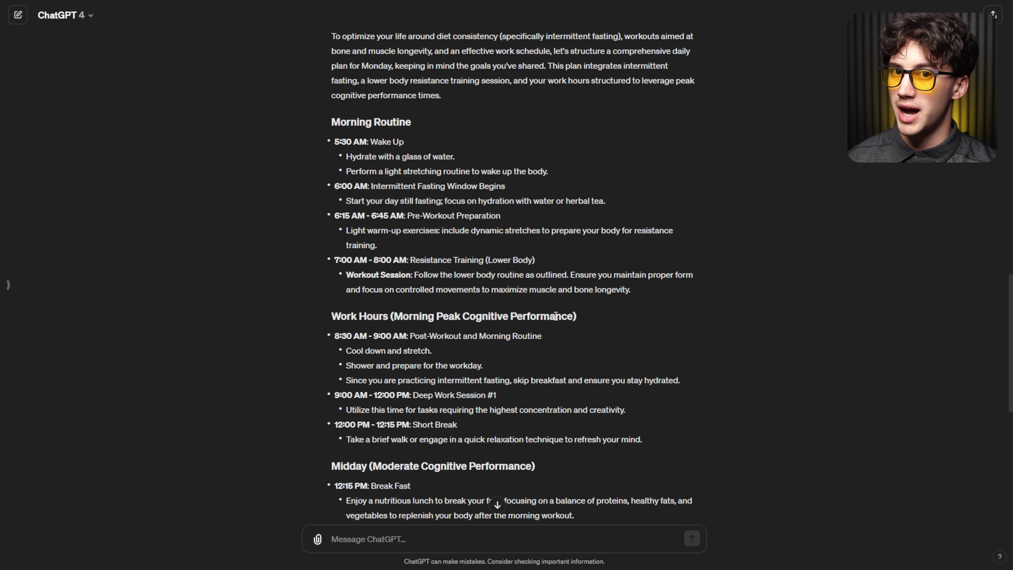
click(92, 17)
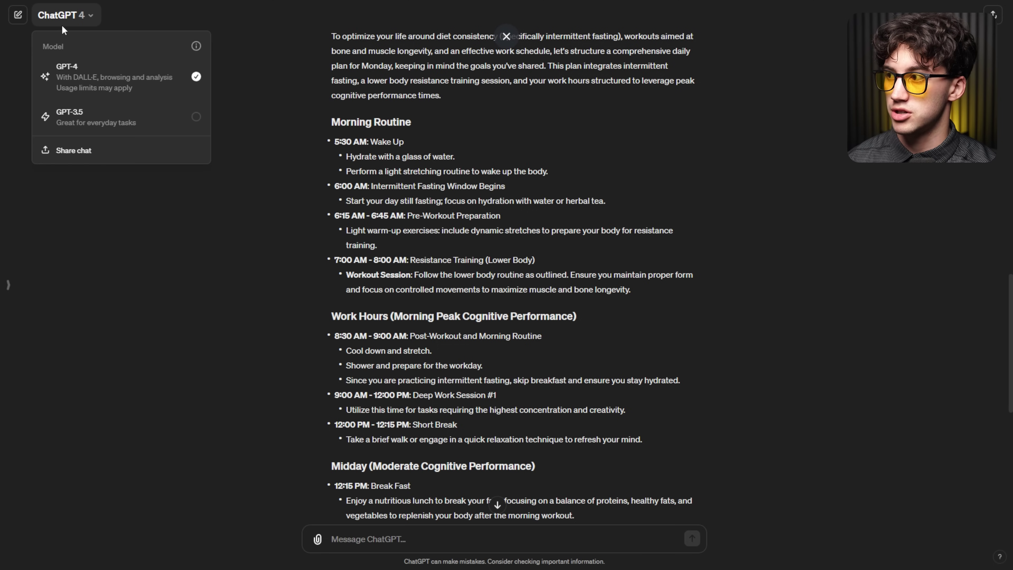
click(565, 301)
scroll(436, 281, down, 1)
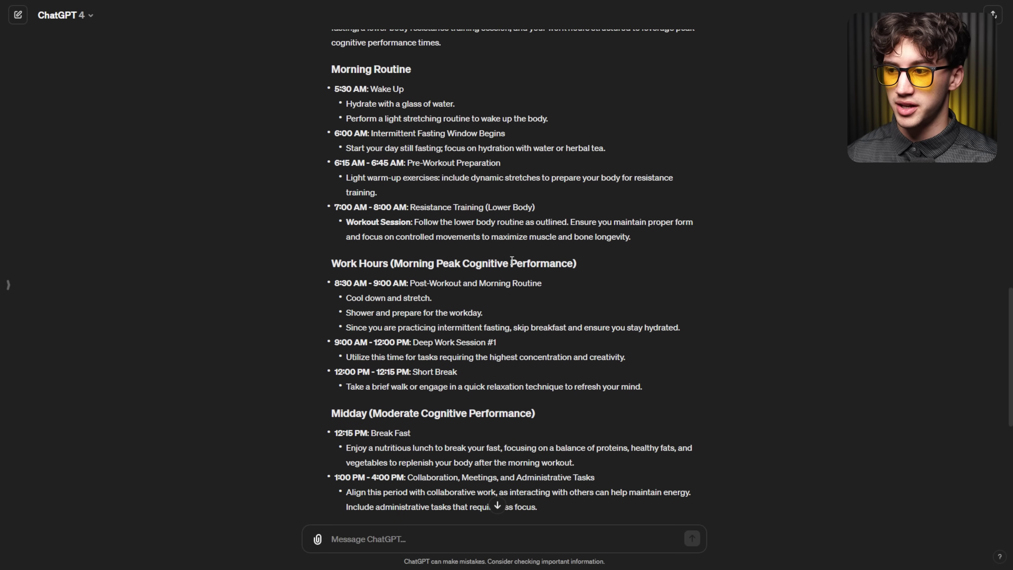
scroll(512, 260, down, 1)
scroll(441, 180, up, 2)
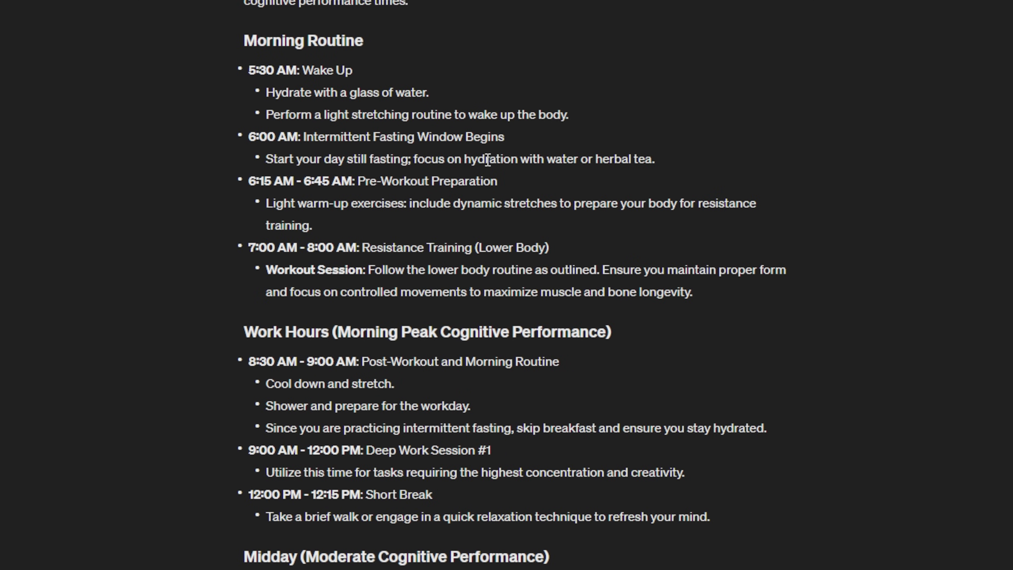
scroll(488, 168, down, 10)
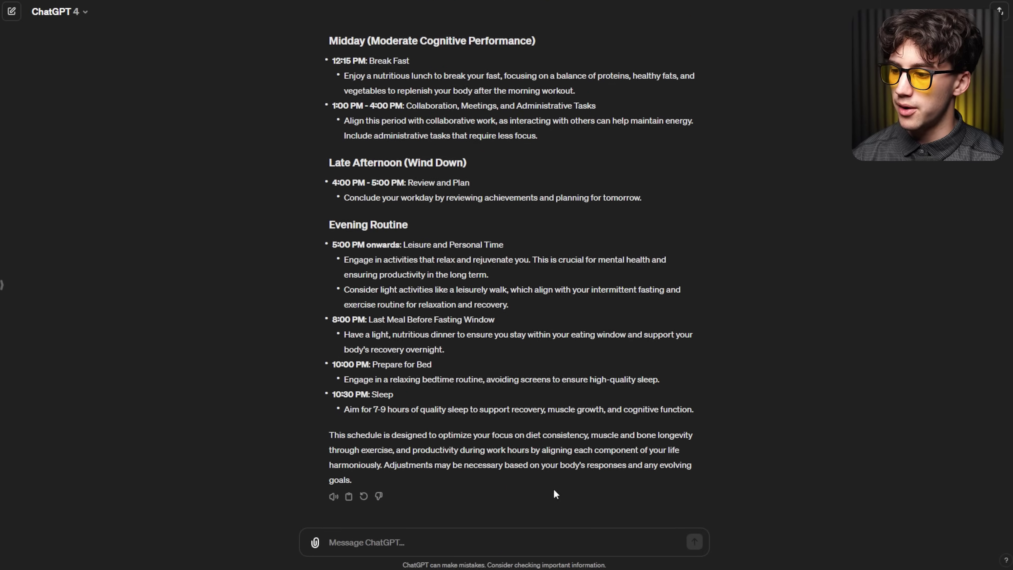
Ask ChatGPT 'What can be tracked in this routine to make sure i am staying on top of everything'
scroll(450, 389, up, 9)
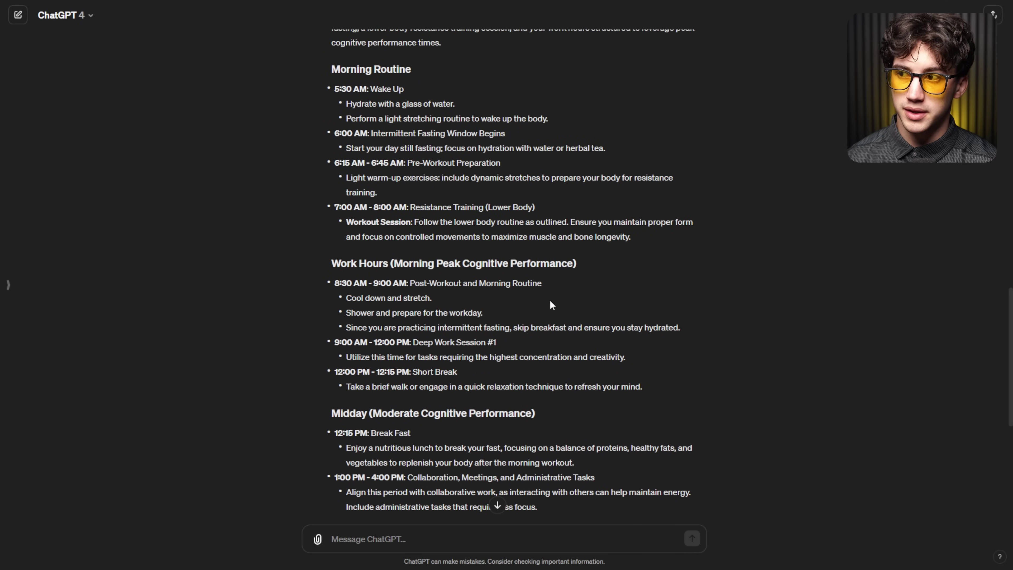
scroll(459, 399, down, 9)
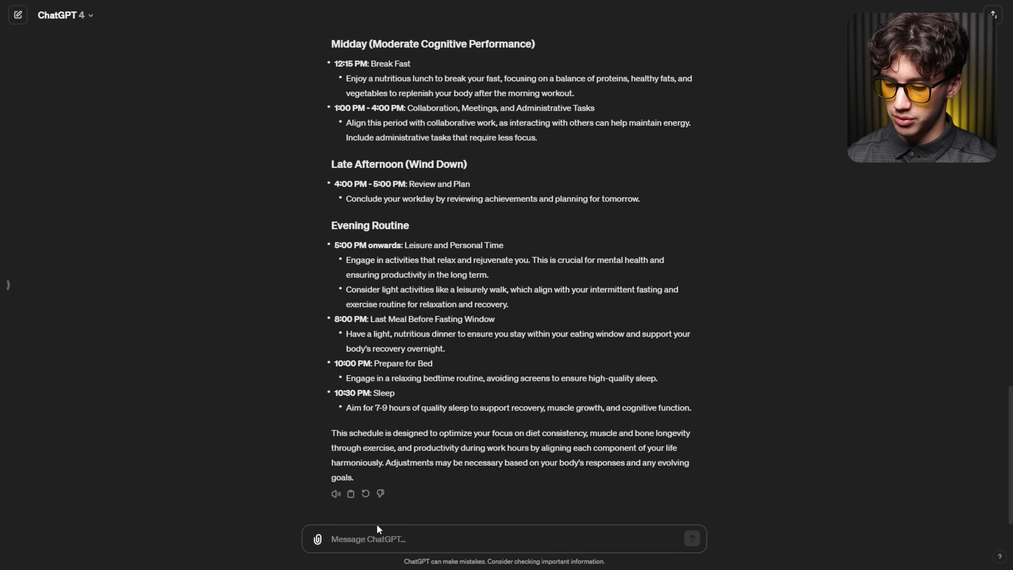
text(What can be tra)
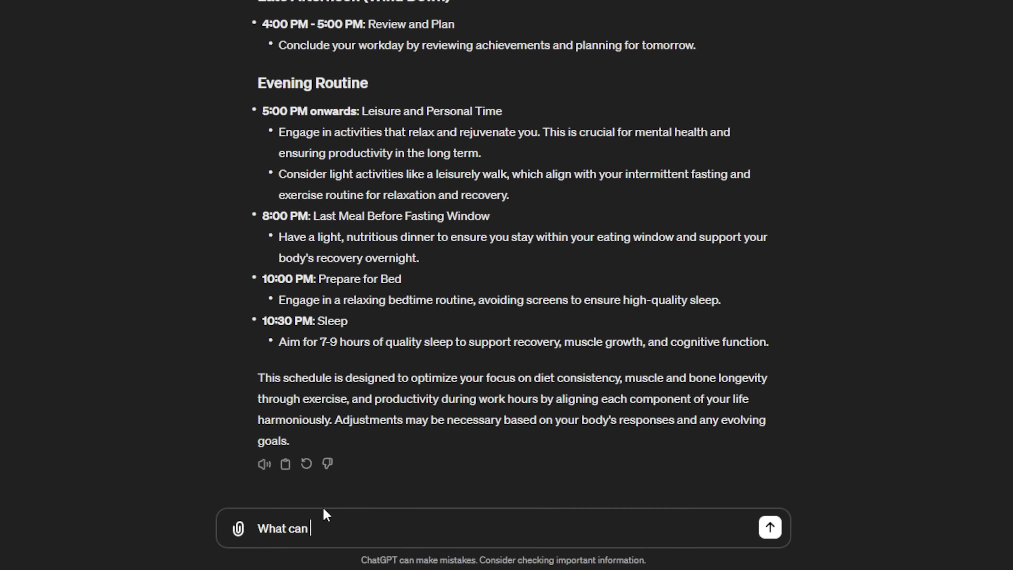
text(cked in th)
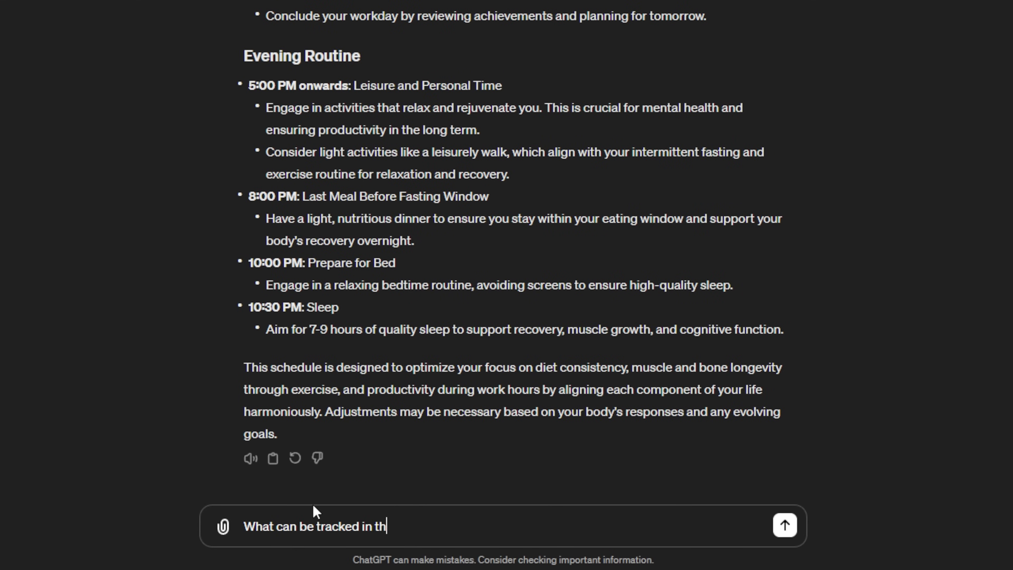
text(is routine to ma)
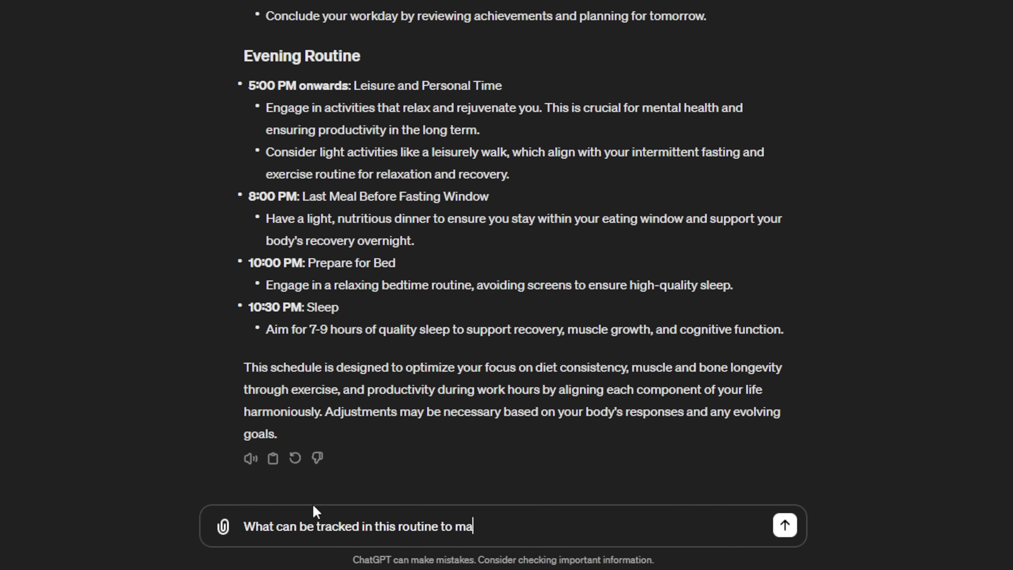
text(ke sure i am )
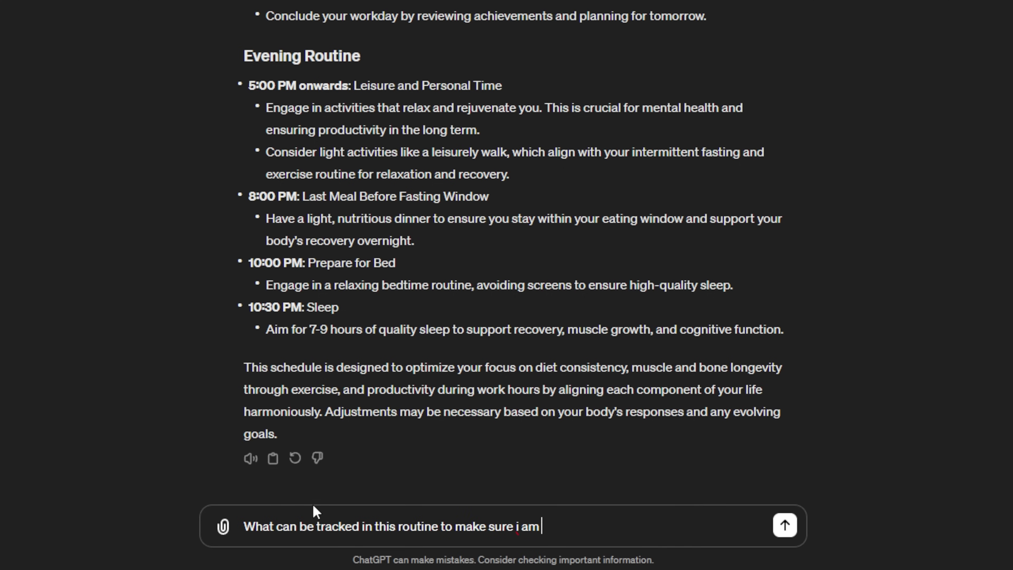
text(staying on top of everyth)
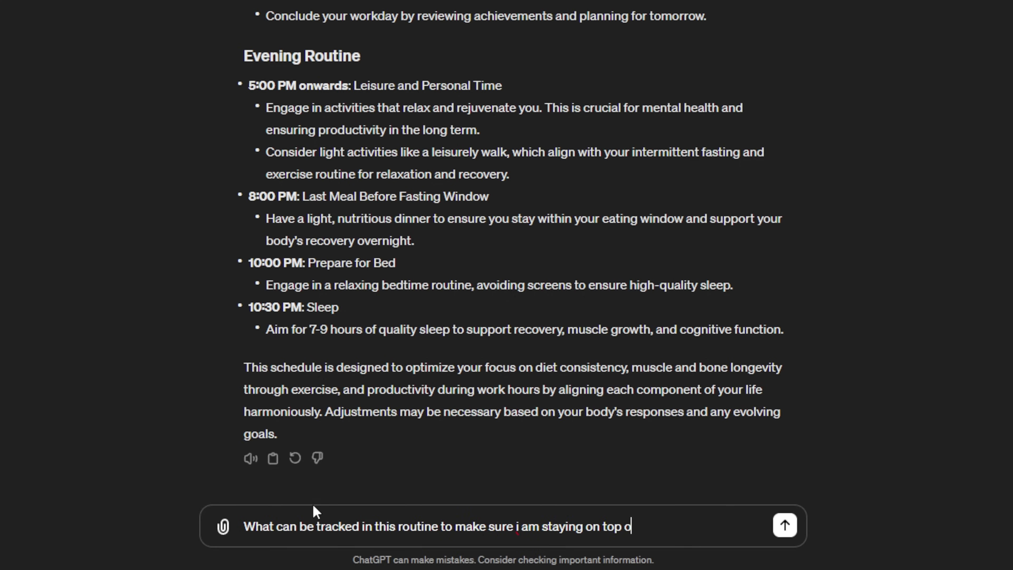
text(ing)
key(Return)
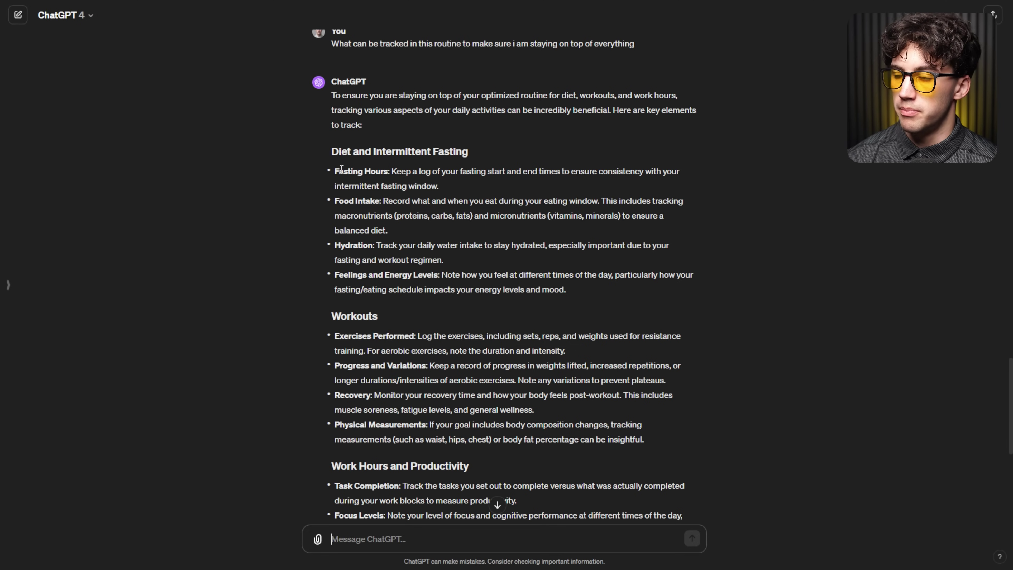
Read the tracking answer's Fasting Hours, Hydration and Workouts items
drag(341, 166, 365, 171)
drag(341, 245, 353, 245)
drag(337, 280, 441, 275)
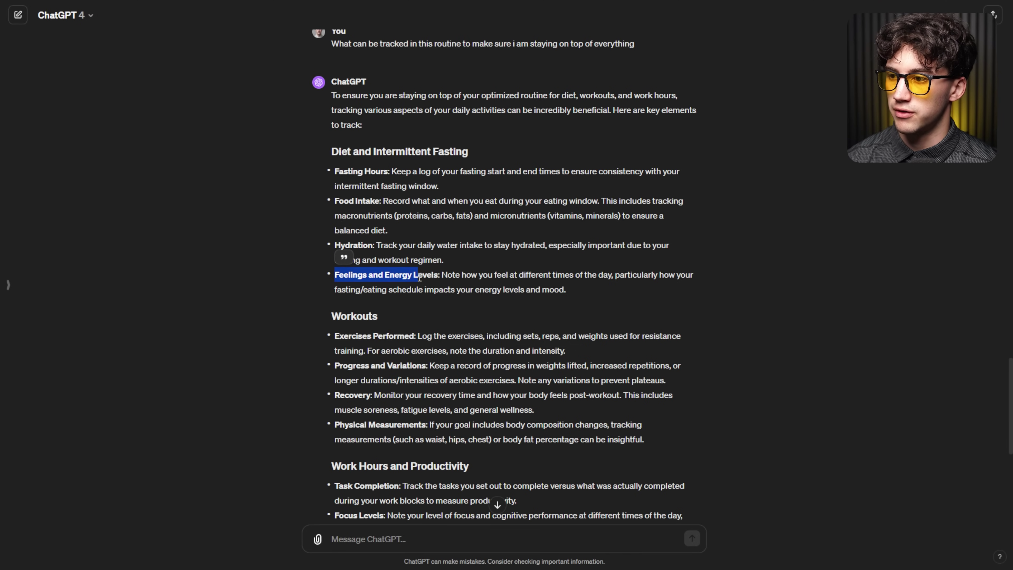
scroll(335, 256, down, 3)
drag(332, 210, 378, 210)
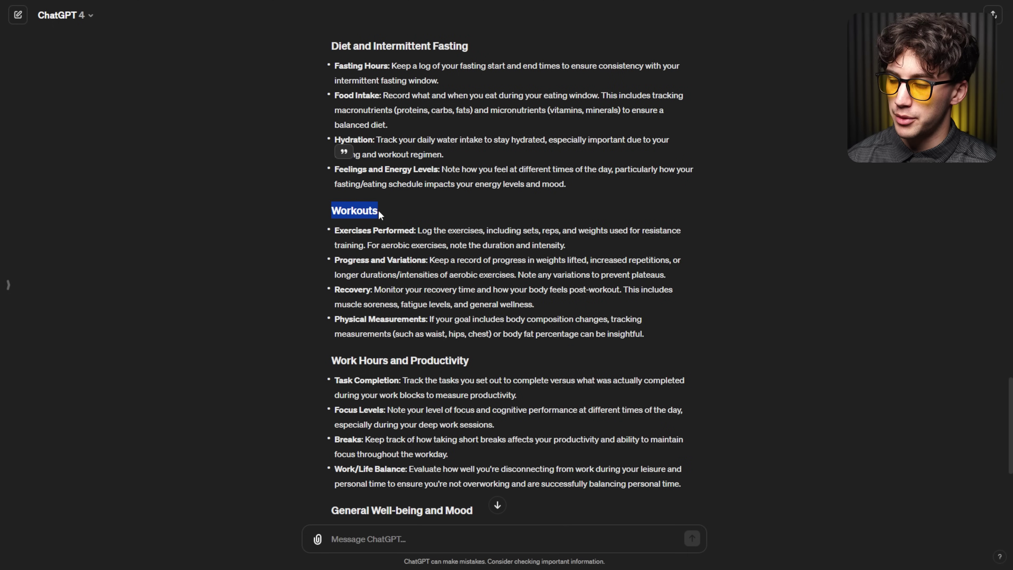
click(407, 200)
scroll(399, 223, down, 3)
drag(341, 254, 447, 252)
scroll(320, 293, down, 3)
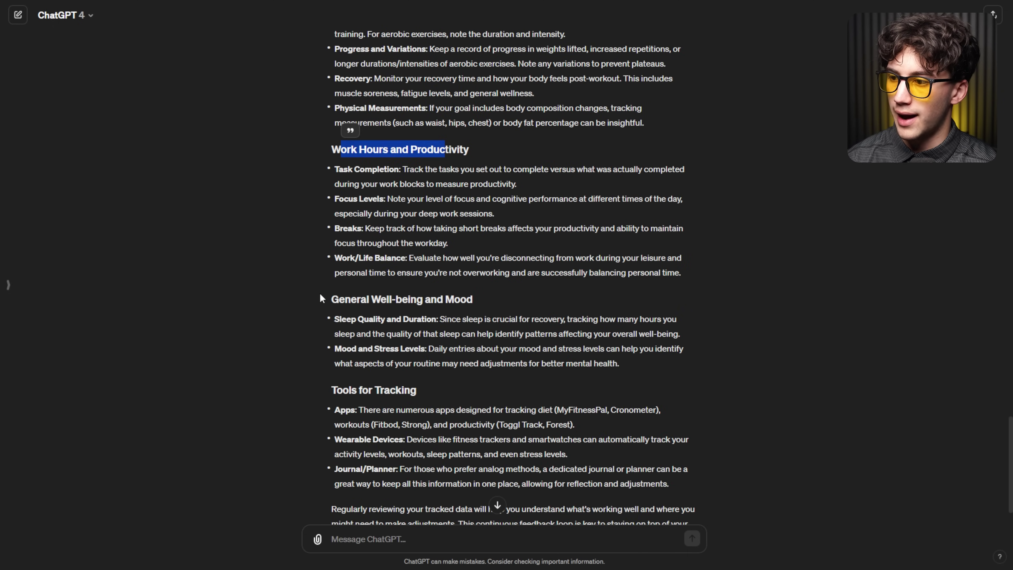
drag(335, 29, 448, 299)
click(505, 294)
scroll(383, 339, down, 2)
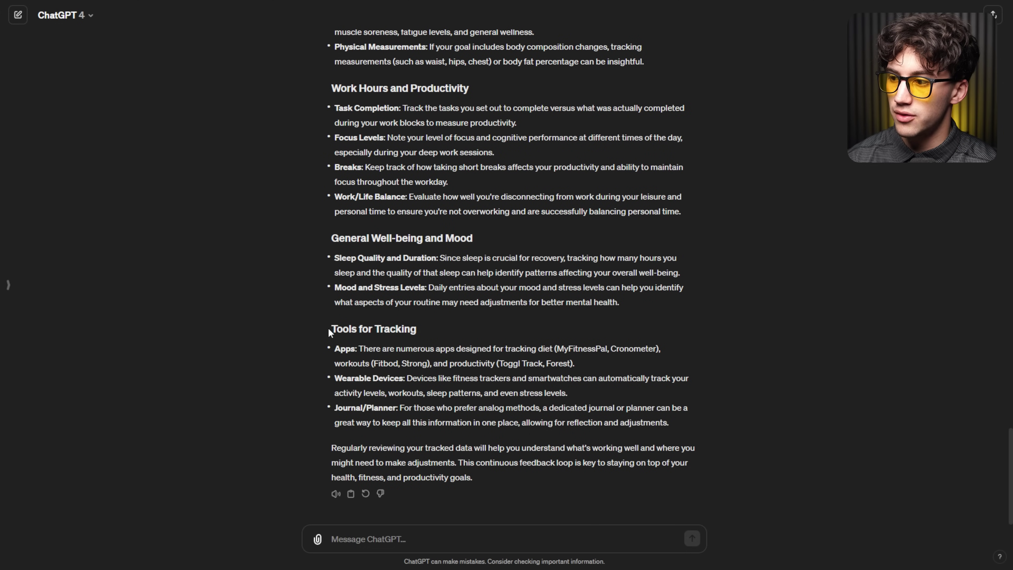
Select the tracking sections from Diet and Intermittent Fasting down to mental health
drag(330, 331, 414, 329)
click(482, 404)
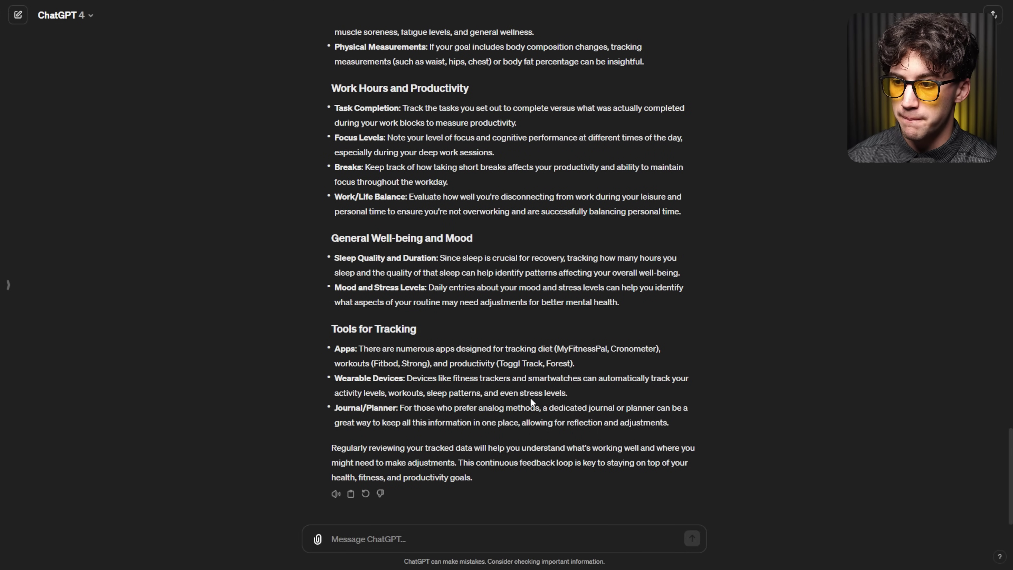
drag(683, 424, 333, 346)
click(465, 341)
scroll(459, 331, up, 4)
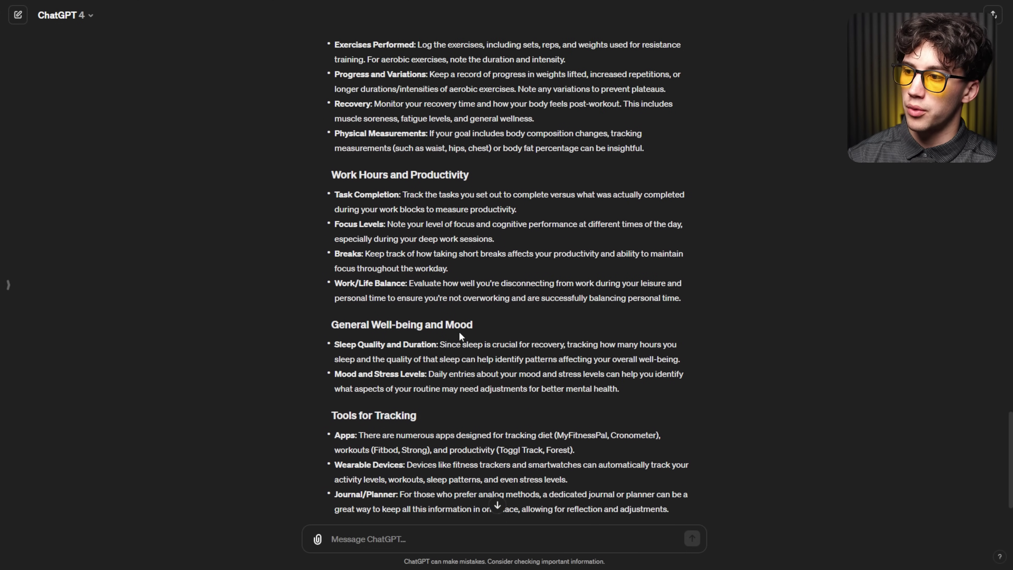
mouse_move(644, 466)
mouse_down()
mouse_move(565, 435)
mouse_move(322, 94)
mouse_move(338, 38)
mouse_move(333, 6)
mouse_move(334, 135)
mouse_up()
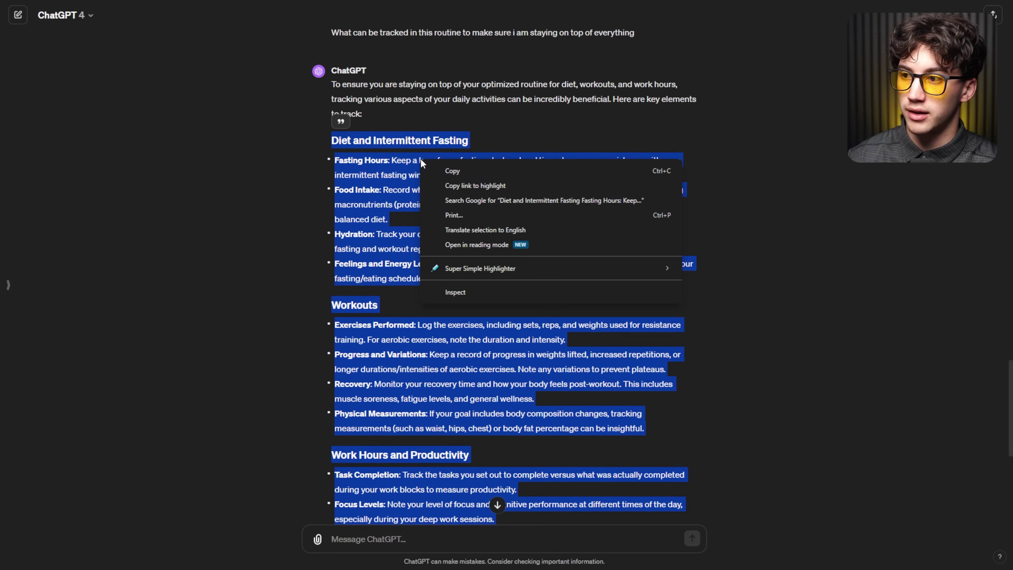
Copy the selected tracking sections, Diet and Intermittent Fasting through Work Hours and Productivity
click(460, 170)
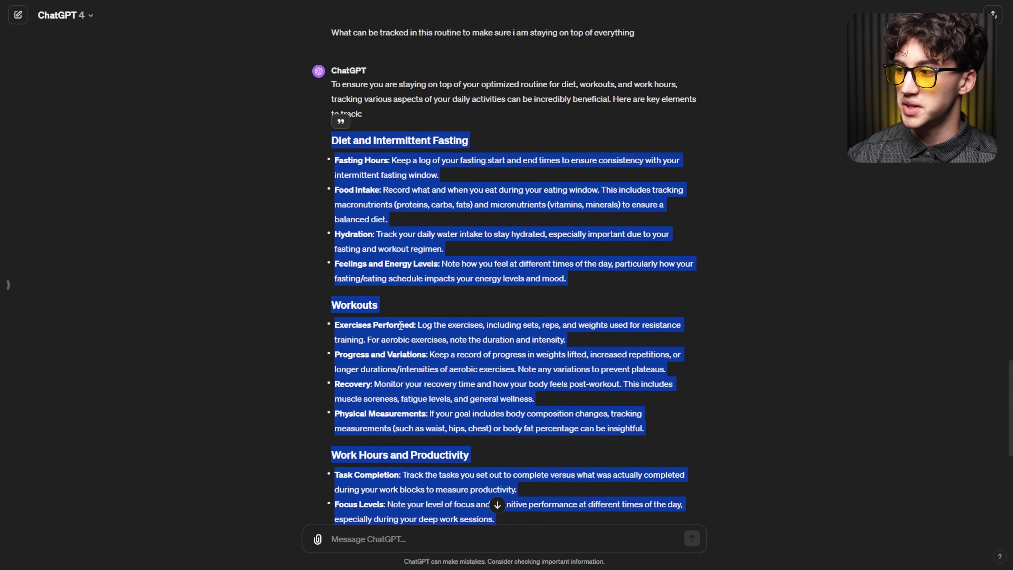
Find Whimsical Diagrams among recently used GPTs in Explore GPTs and start a chat
click(14, 292)
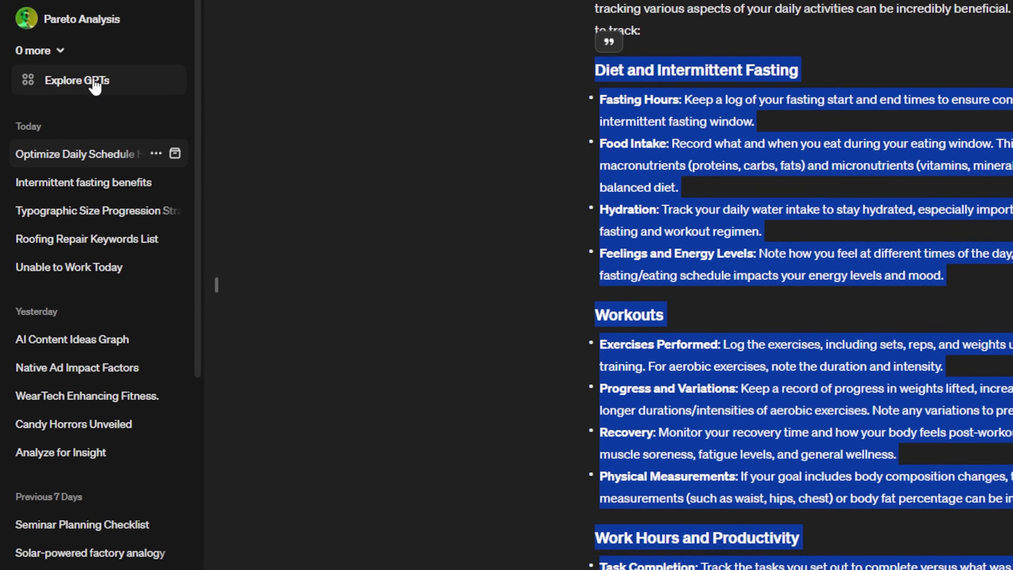
click(95, 82)
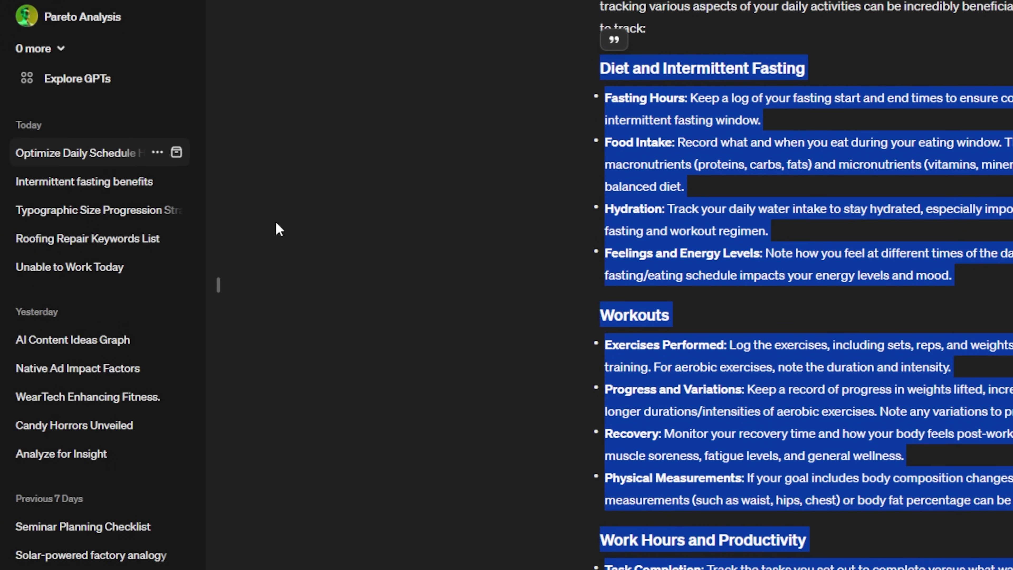
click(216, 286)
click(605, 38)
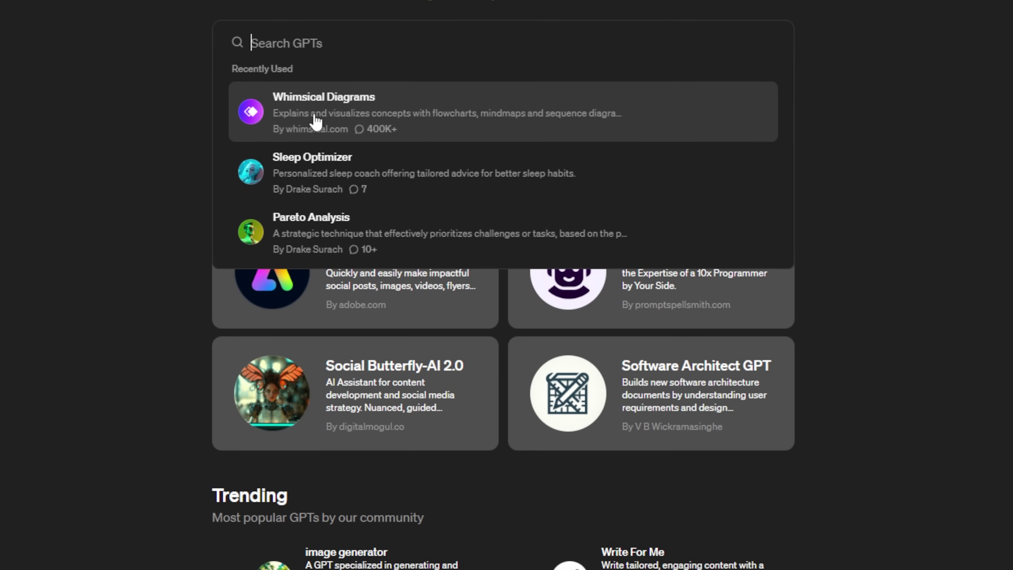
click(316, 119)
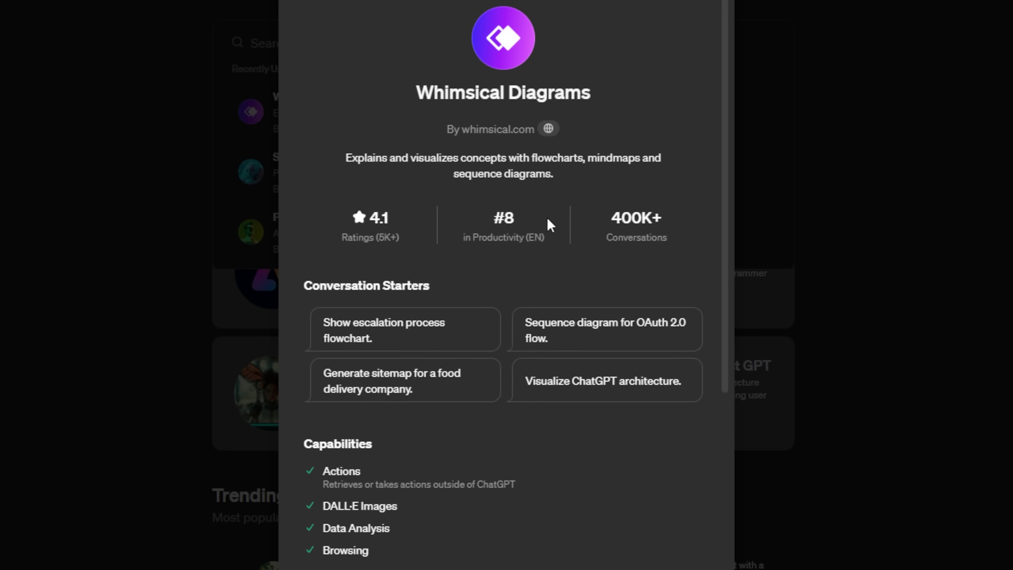
click(518, 492)
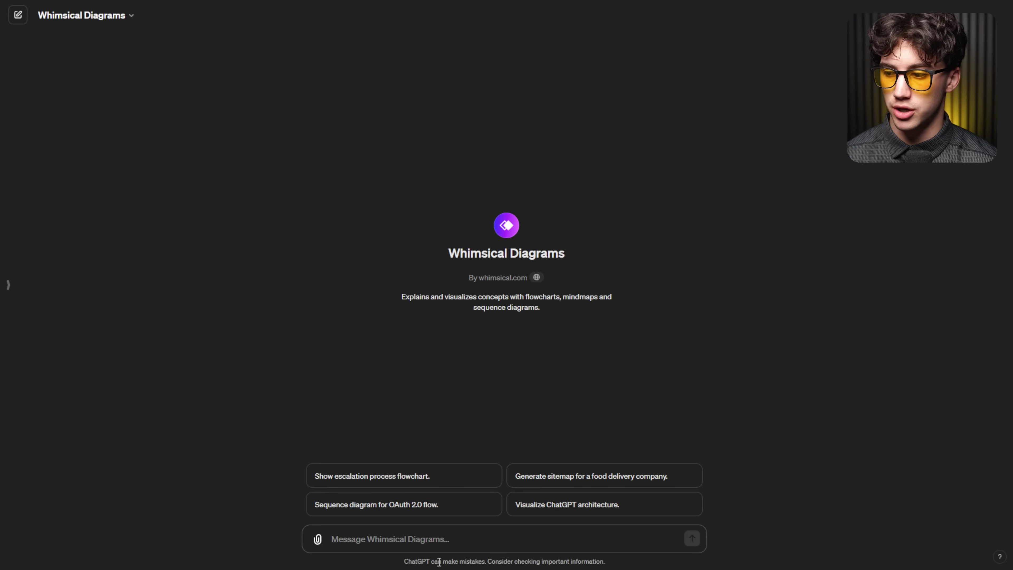
Paste the tracking list and add a blank line before General Well-being and Mood
key(ctrl+v)
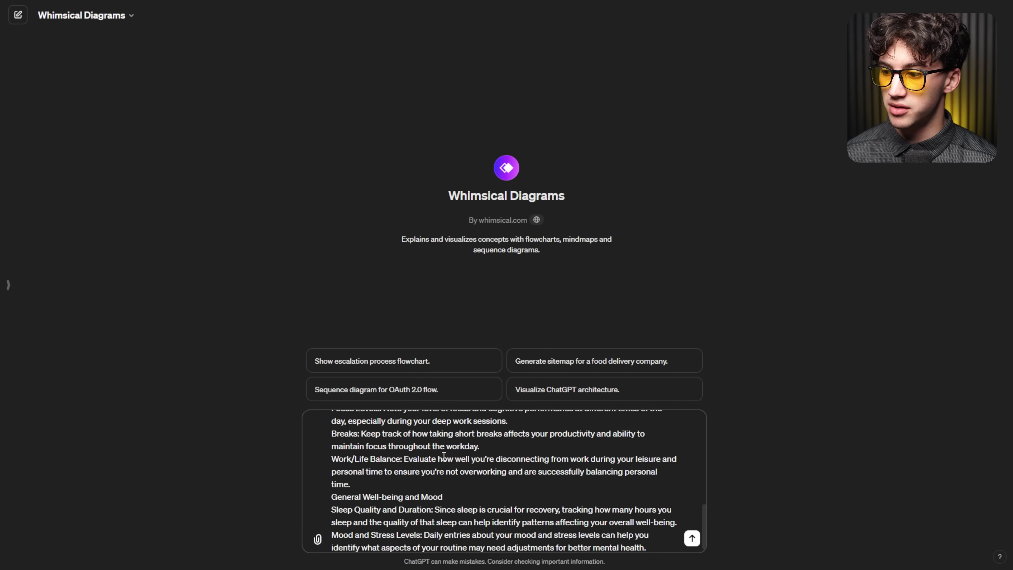
click(389, 485)
key(shift+Return)
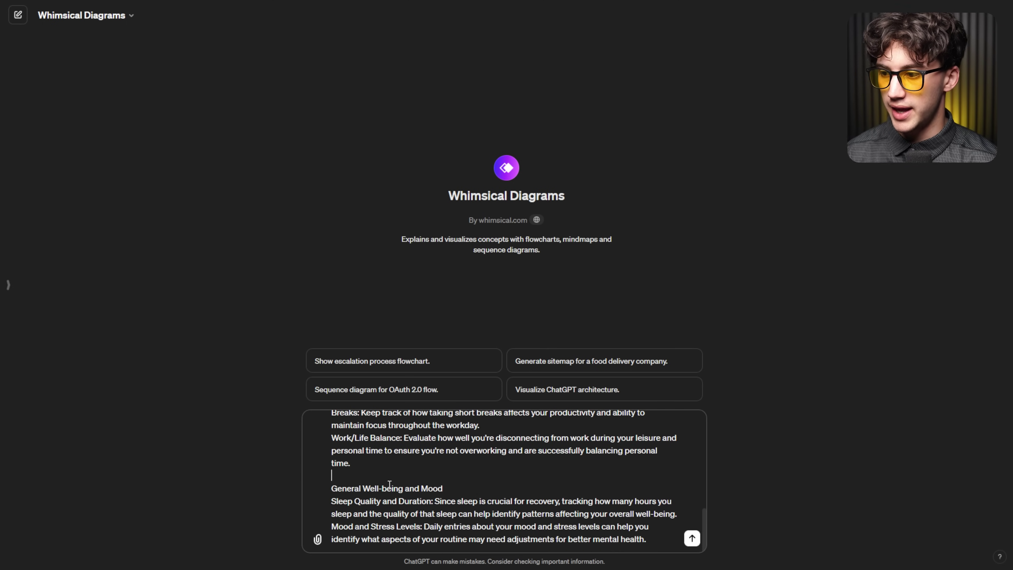
scroll(390, 484, up, 3)
Add blank lines above and below the Workouts heading
click(655, 444)
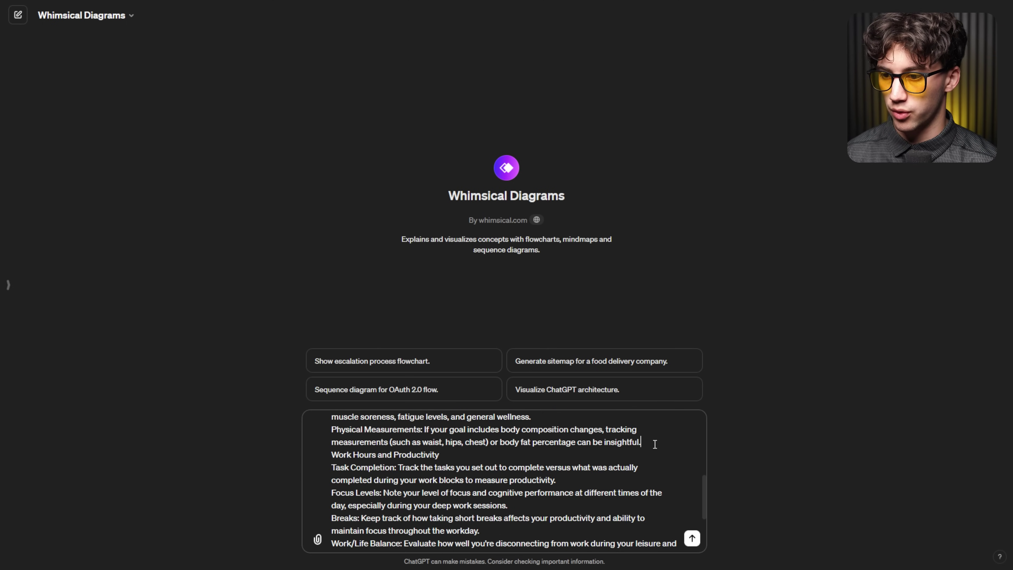
scroll(654, 443, down, 1)
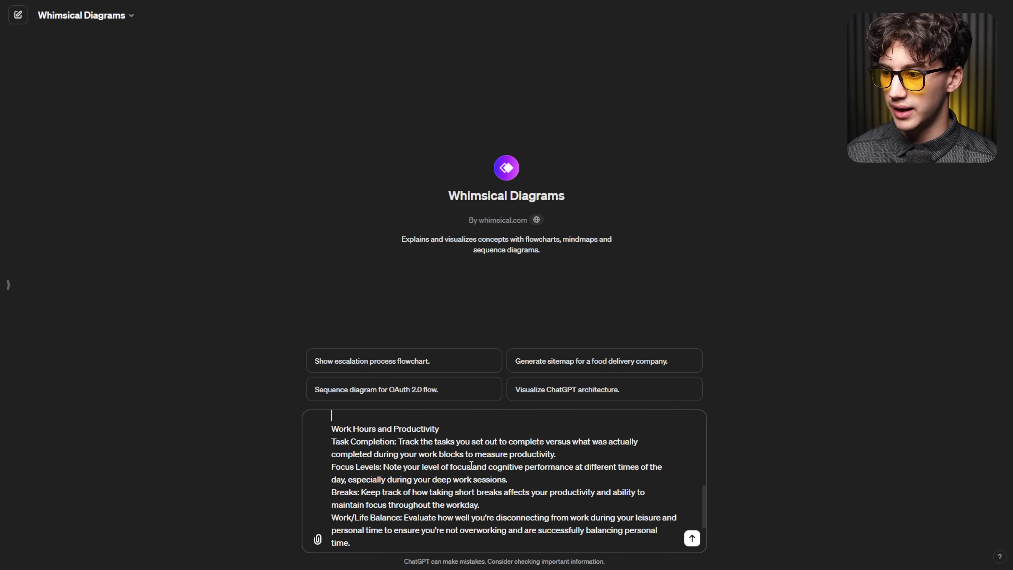
scroll(471, 464, up, 5)
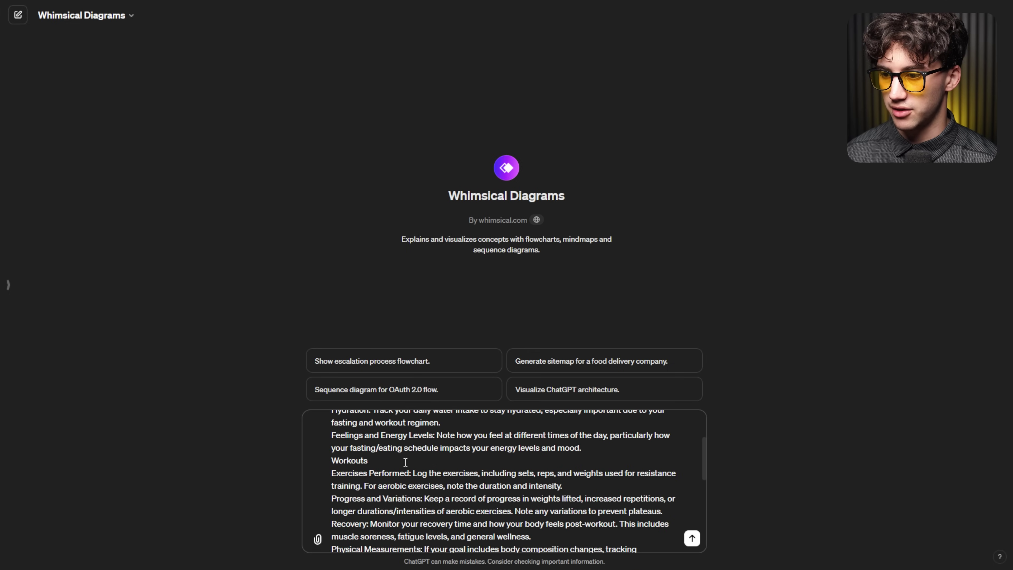
scroll(406, 462, up, 2)
scroll(391, 475, down, 2)
click(384, 480)
key(Home)
key(Return)
key(End)
key(Return)
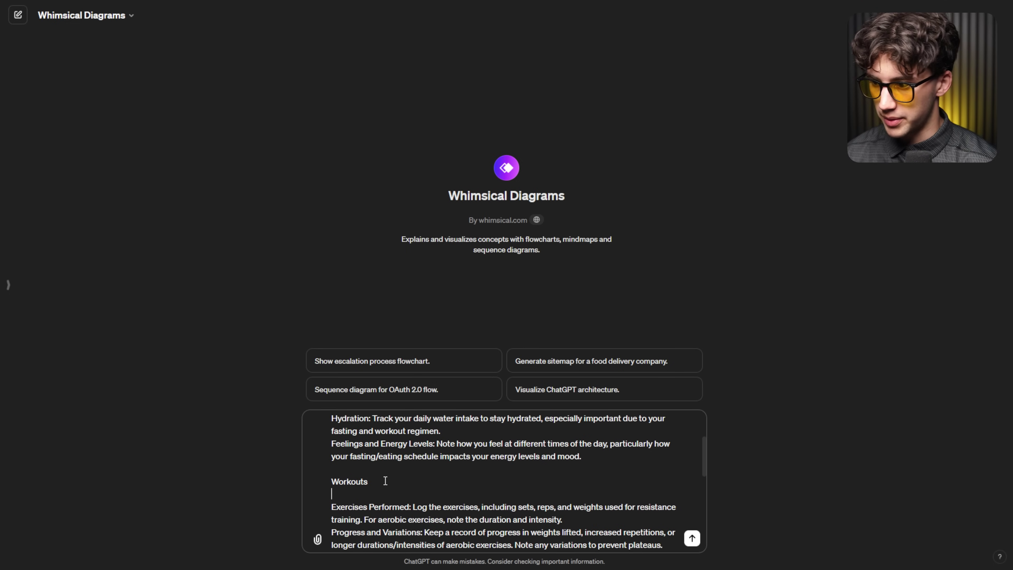
Add blank lines below the Work Hours and Productivity and General Well-being and Mood headings
scroll(385, 480, down, 5)
click(450, 461)
key(Return)
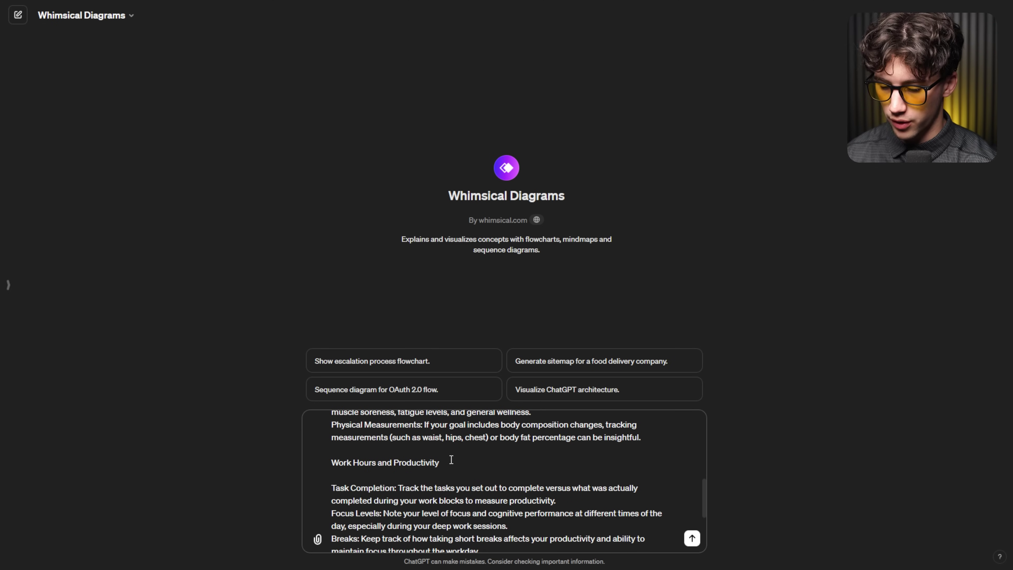
scroll(452, 460, down, 3)
click(451, 484)
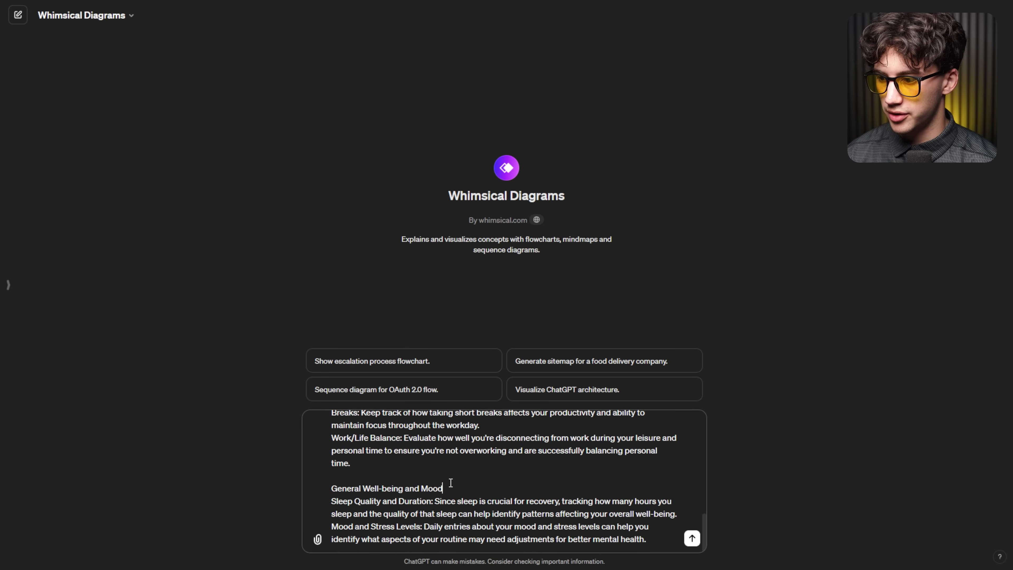
key(Return)
scroll(399, 459, up, 10)
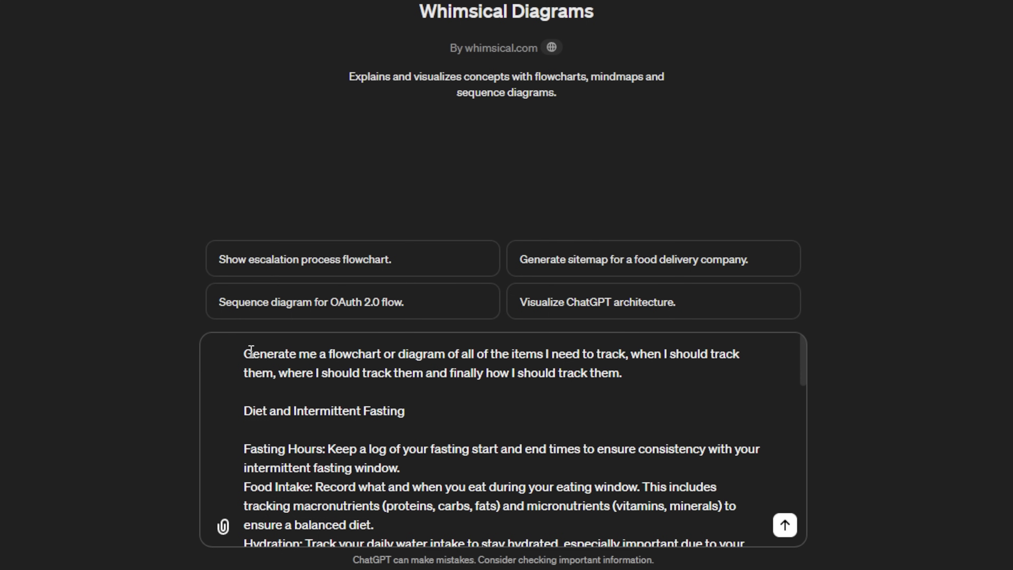
Reread the flowchart request about when, where and how to track each item
click(247, 354)
drag(247, 353, 563, 354)
click(598, 353)
drag(630, 354, 733, 353)
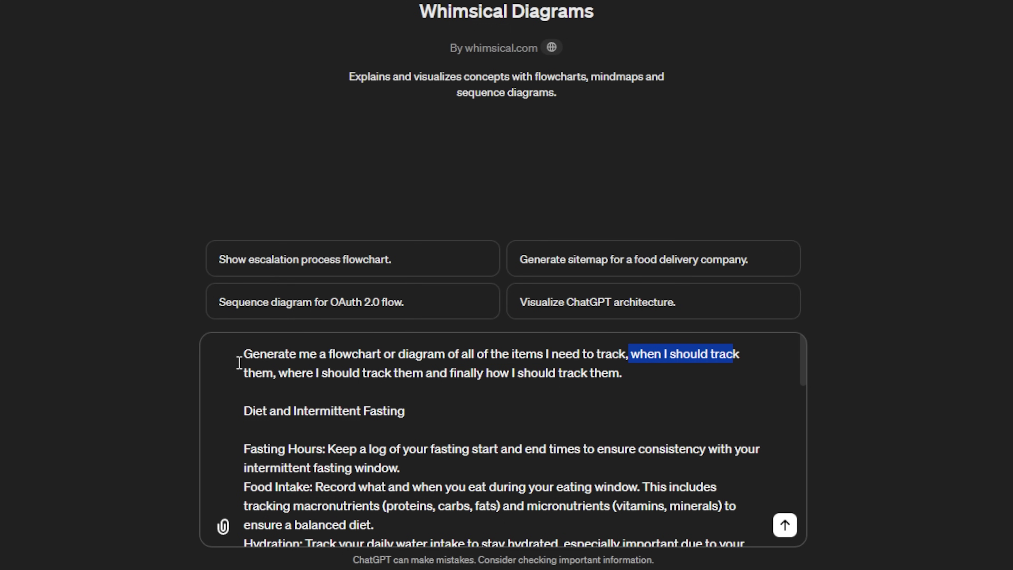
click(239, 362)
drag(306, 373, 466, 374)
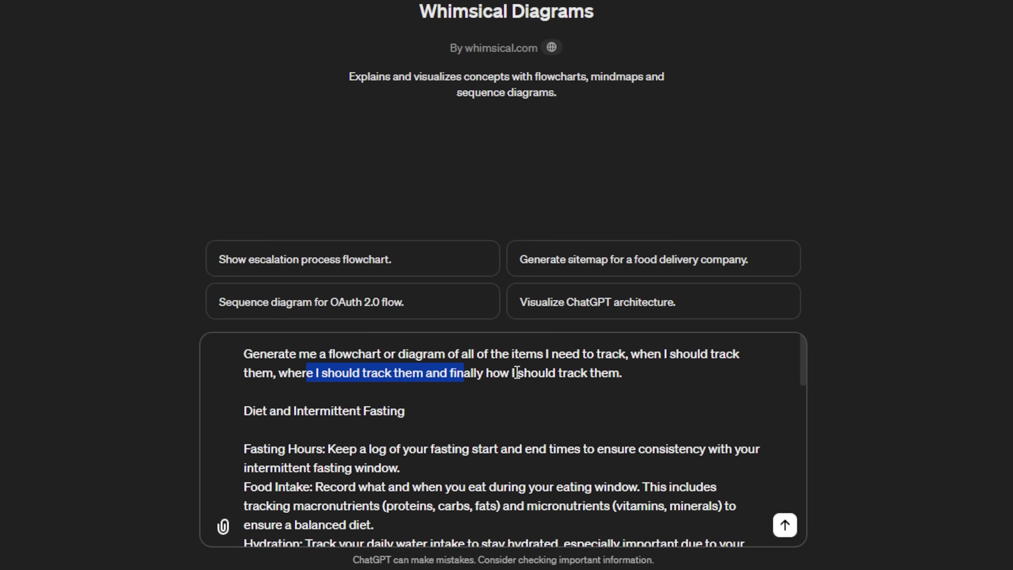
click(634, 377)
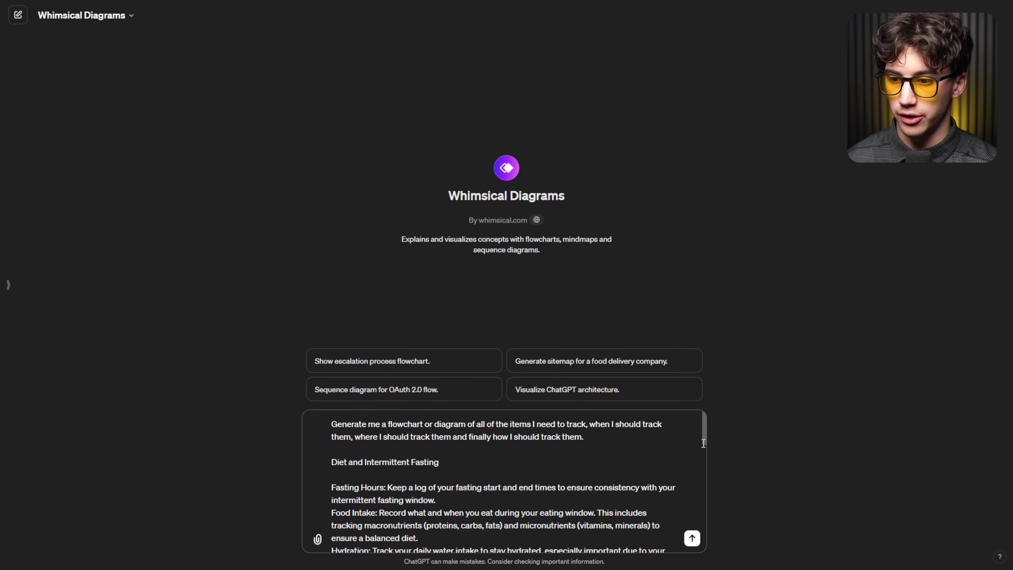
Review the pasted tracking list, including Exercises Performed, in the message box
scroll(705, 441, down, 3)
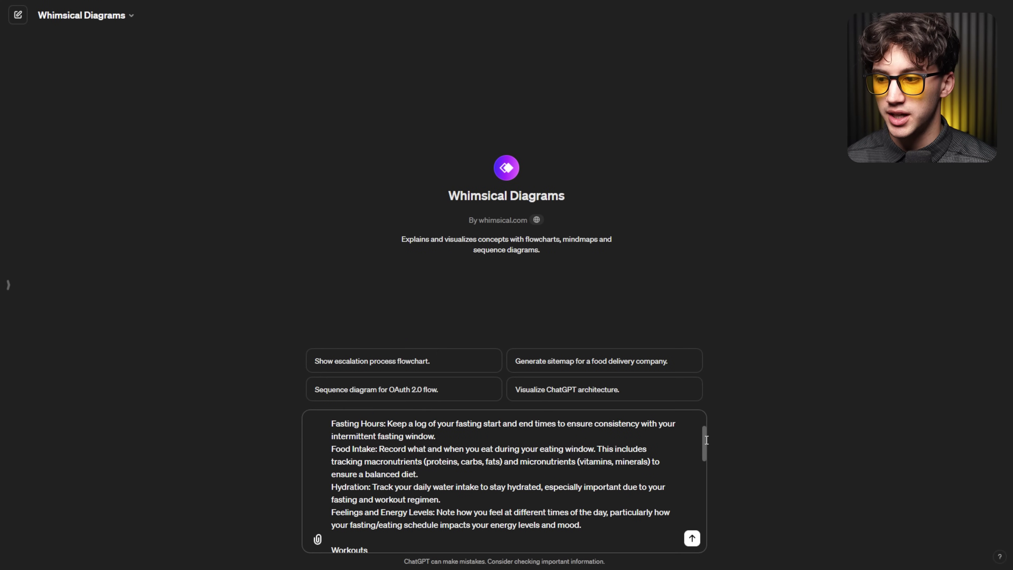
drag(706, 440, 701, 475)
drag(411, 438, 329, 436)
click(413, 449)
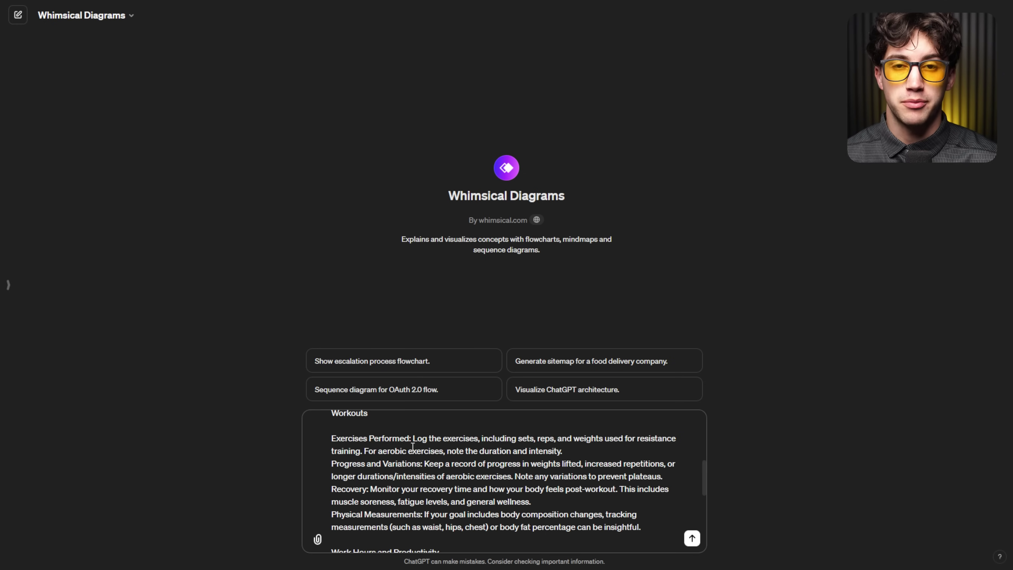
scroll(540, 459, up, 10)
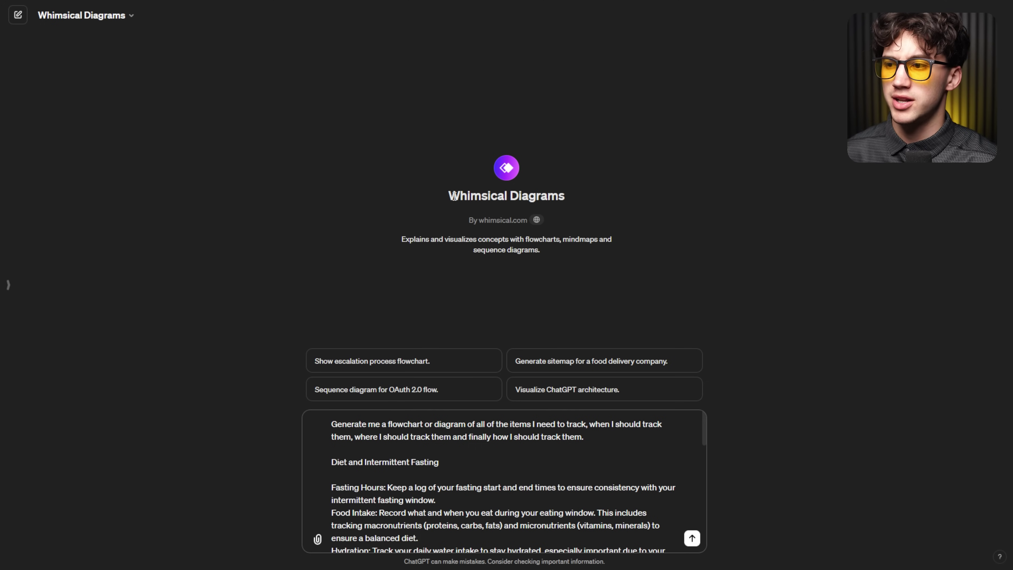
drag(478, 183, 567, 205)
click(610, 188)
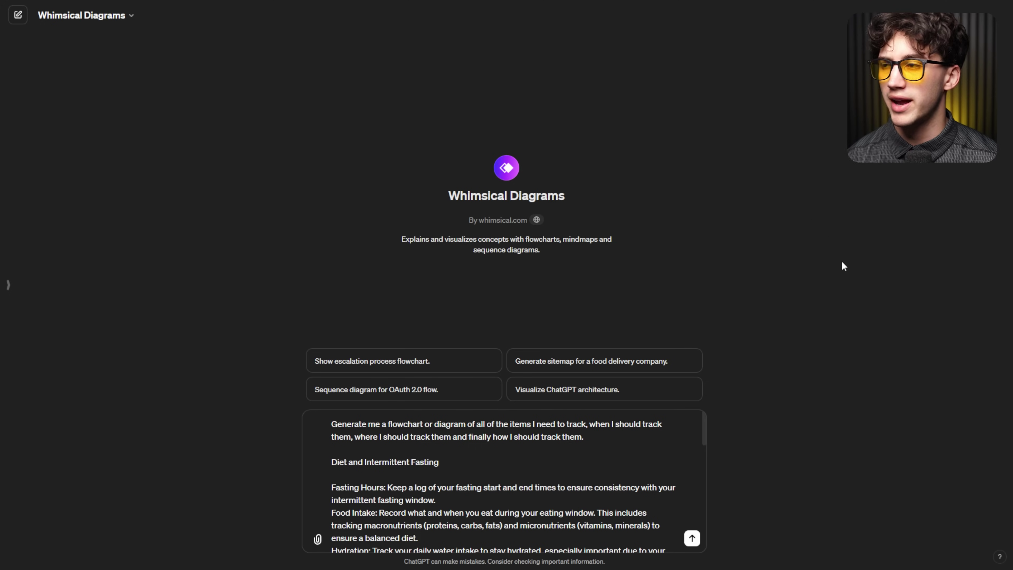
Send the tracking prompt to Whimsical Diagrams and allow it to contact whimsical.com
click(693, 538)
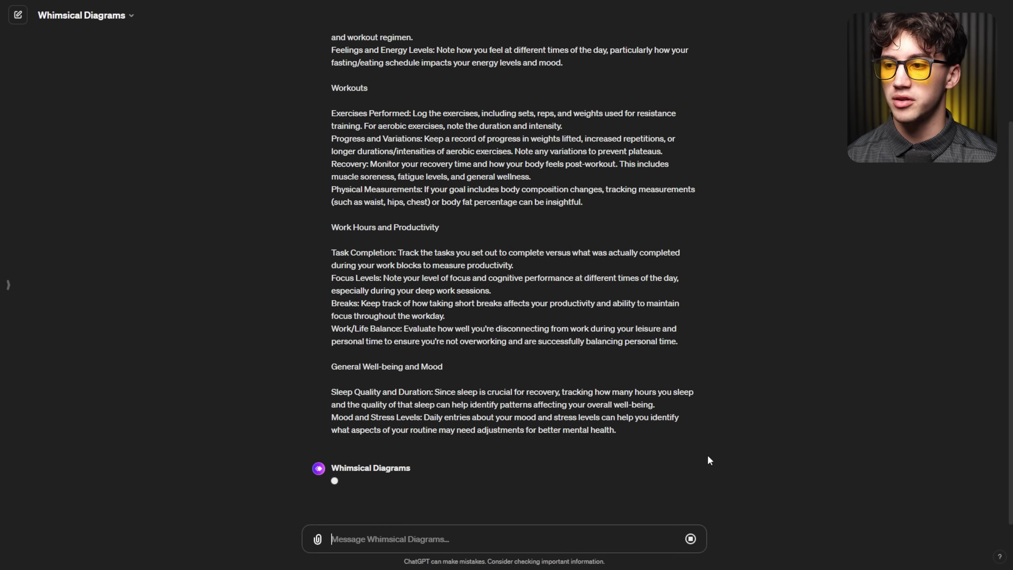
scroll(708, 455, up, 4)
scroll(503, 345, down, 4)
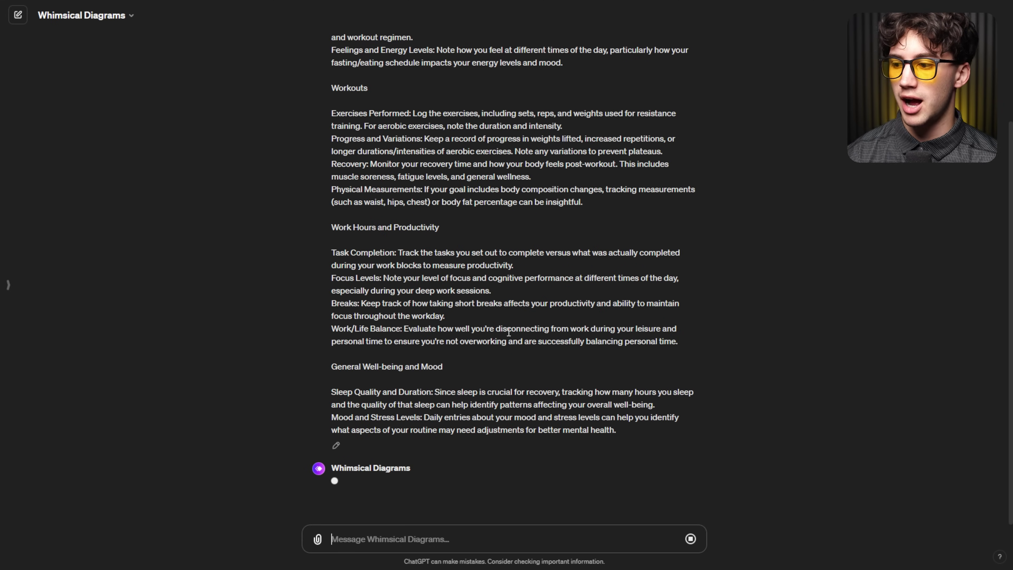
scroll(514, 330, up, 3)
scroll(514, 330, down, 3)
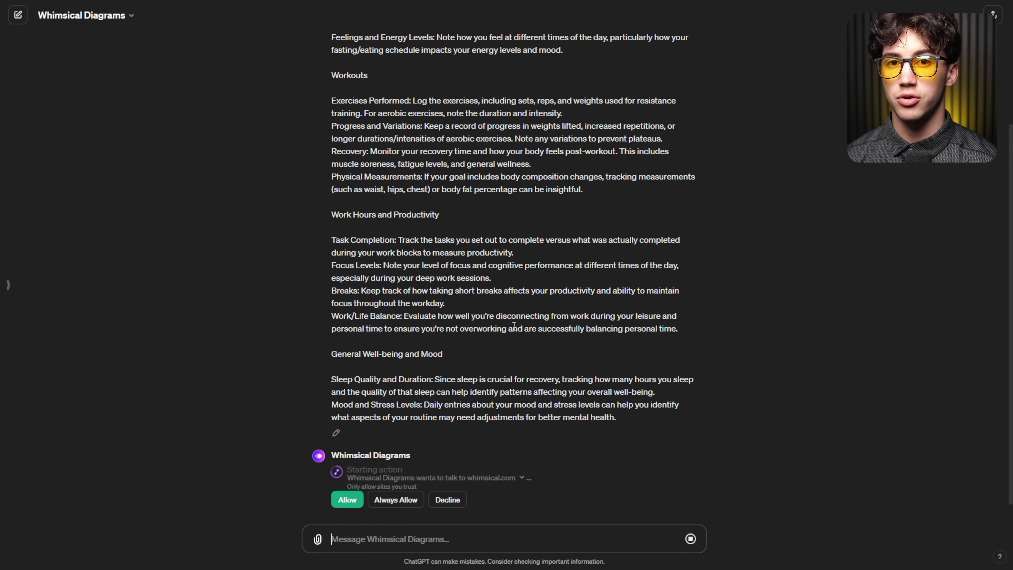
click(406, 472)
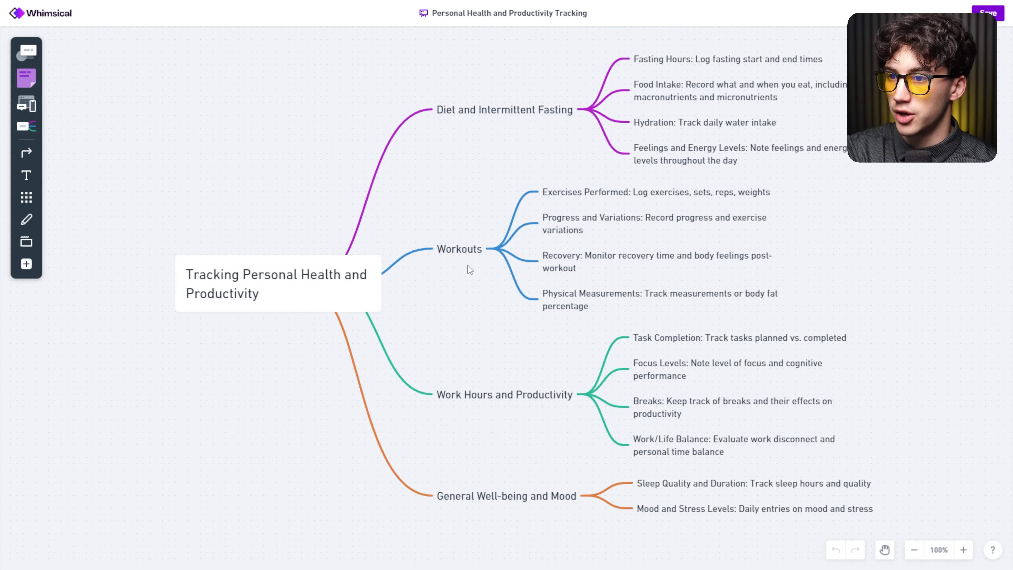
Zoom the Whimsical board out to show the whole mind map and select the Diet and Intermittent Fasting branch
scroll(635, 273, down, 2)
scroll(635, 272, up, 2)
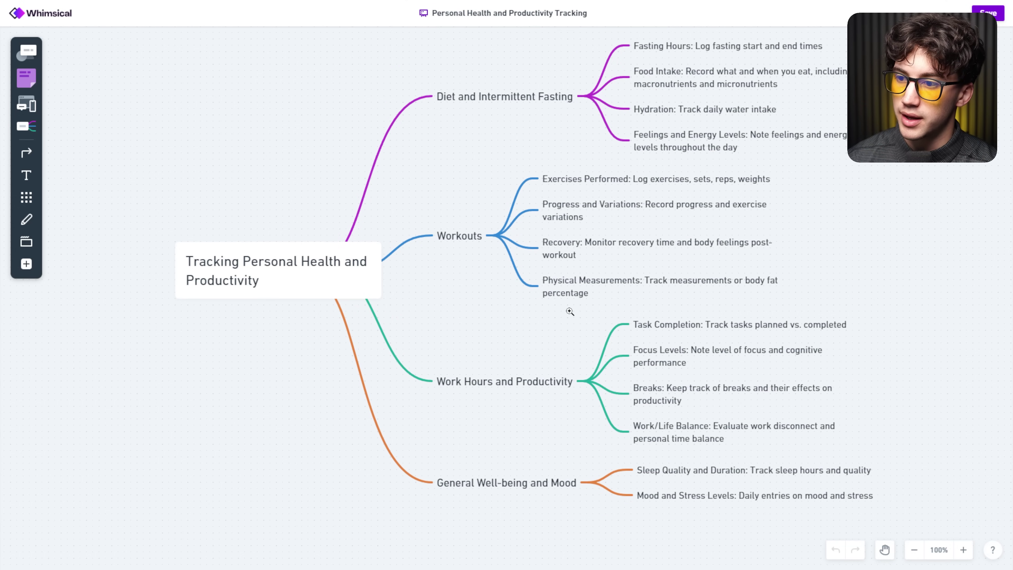
scroll(541, 316, up, 5)
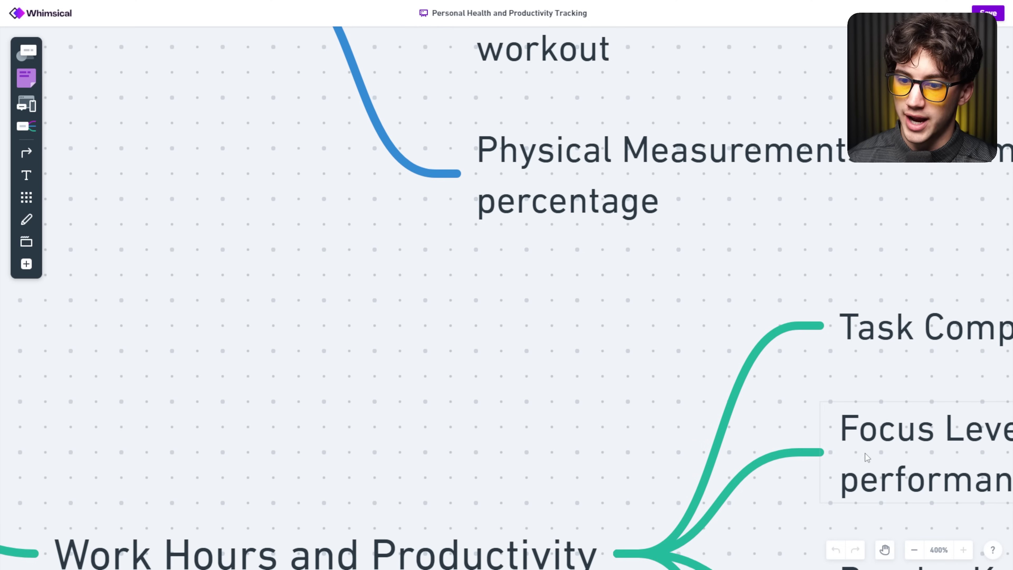
click(914, 550)
click(914, 550)
click(914, 551)
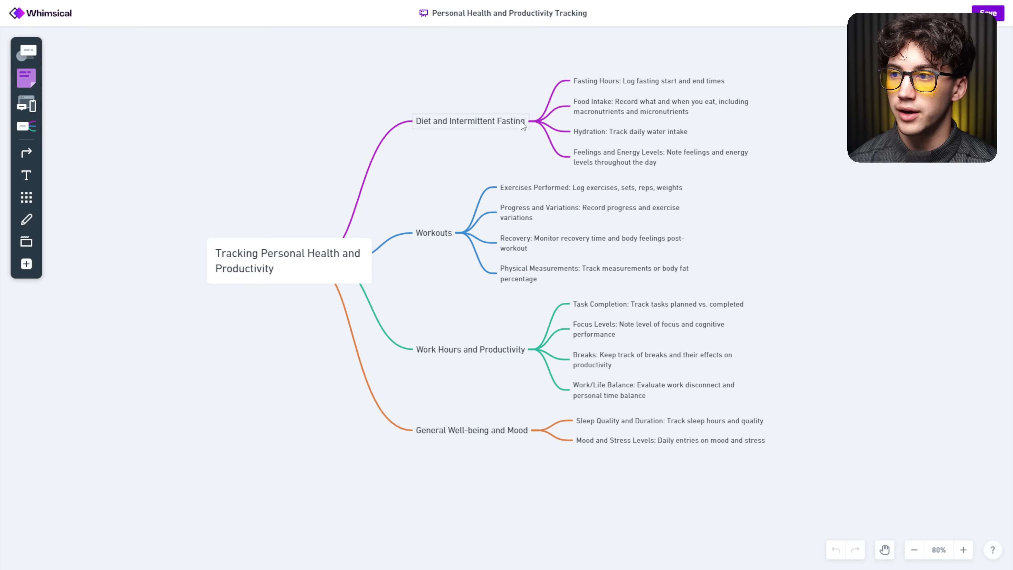
drag(525, 122, 525, 82)
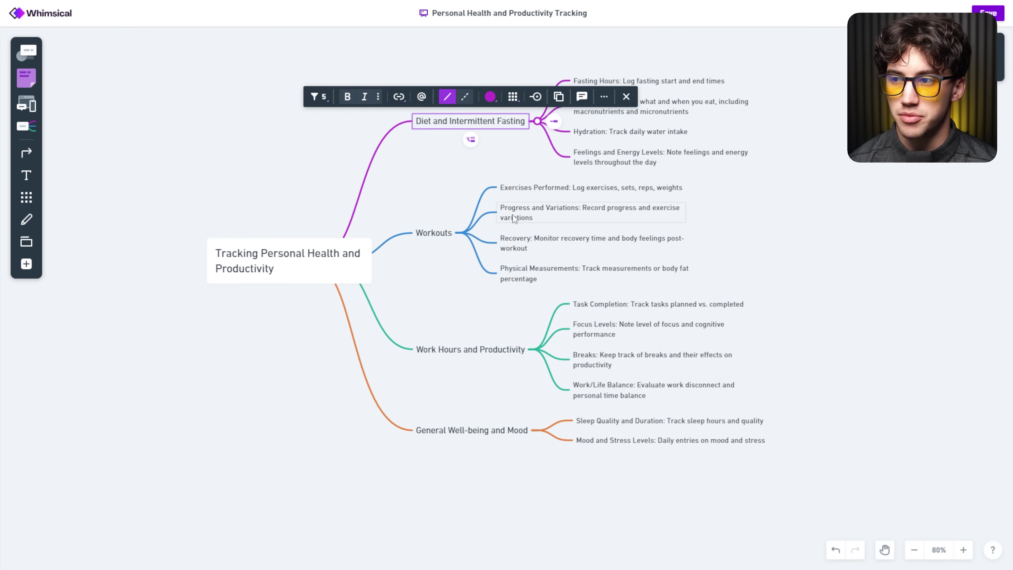